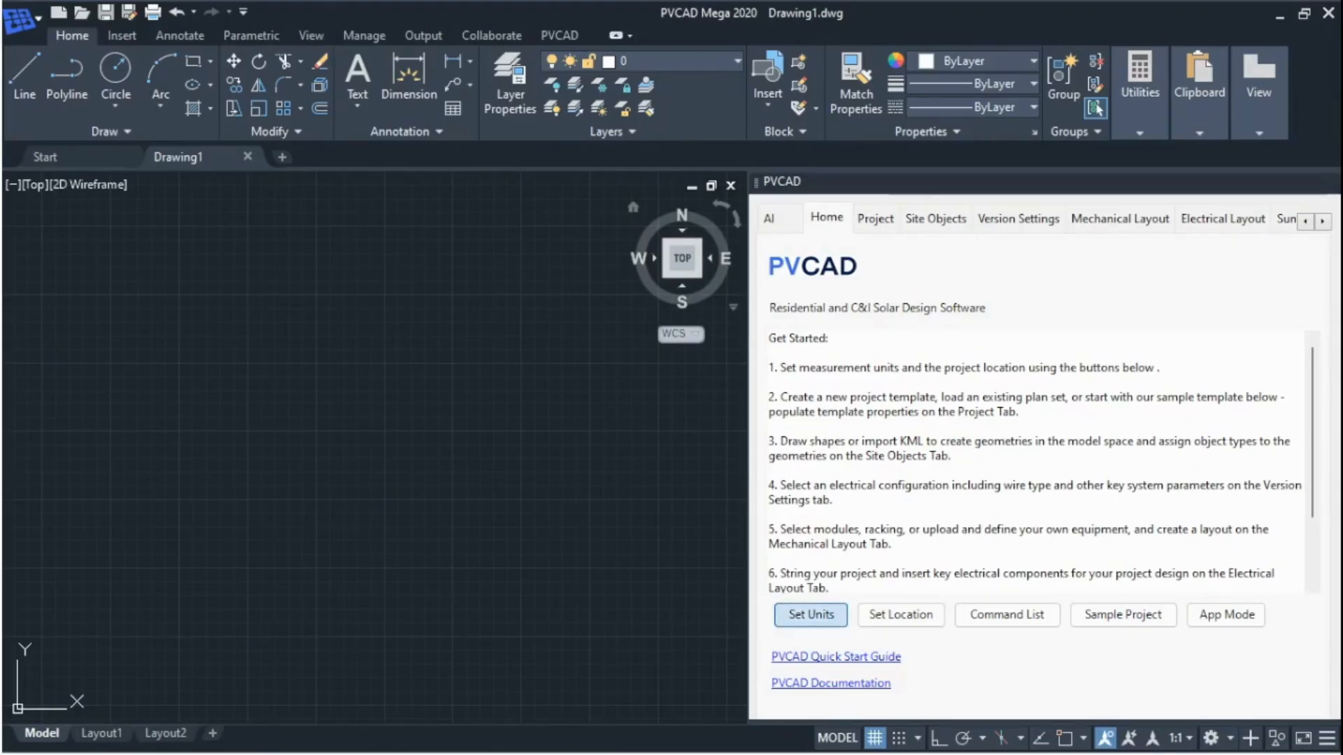
- Set the drawing's measurement units to meters
click(810, 615)
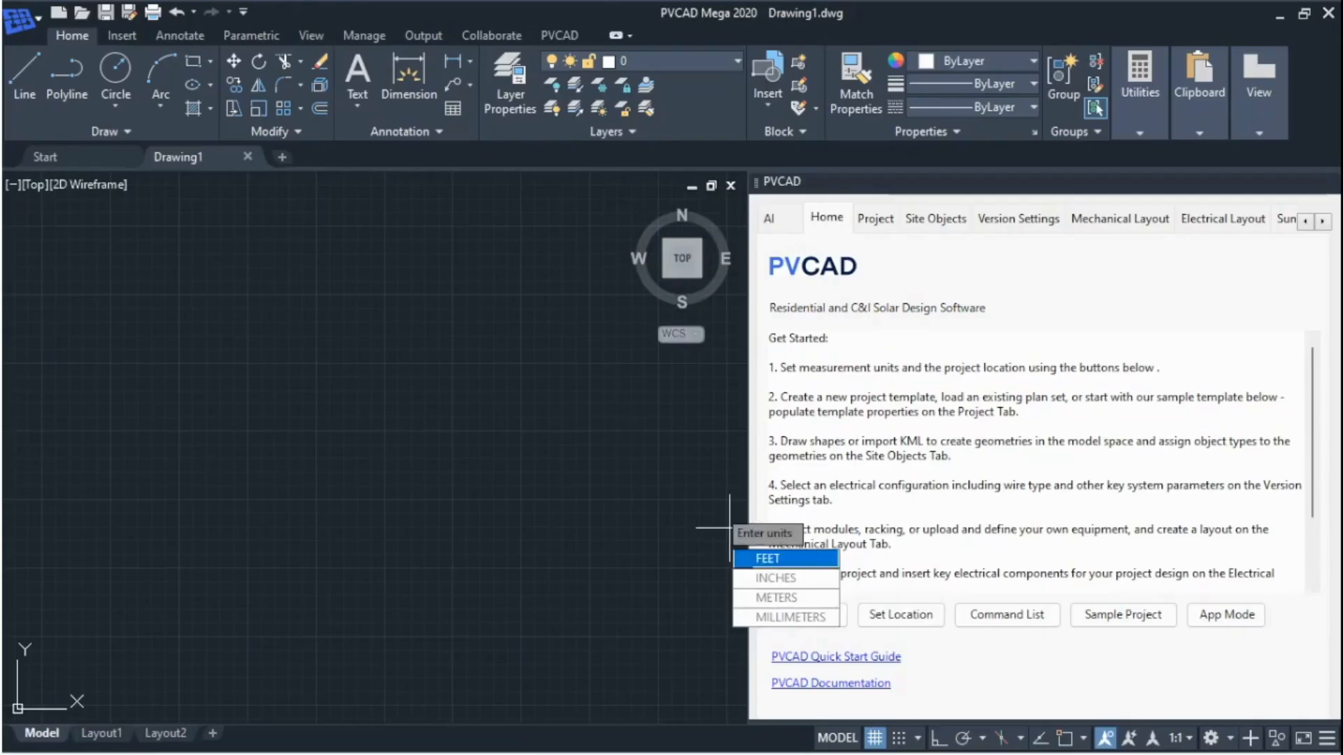
key(Down)
key(Down)
key(Return)
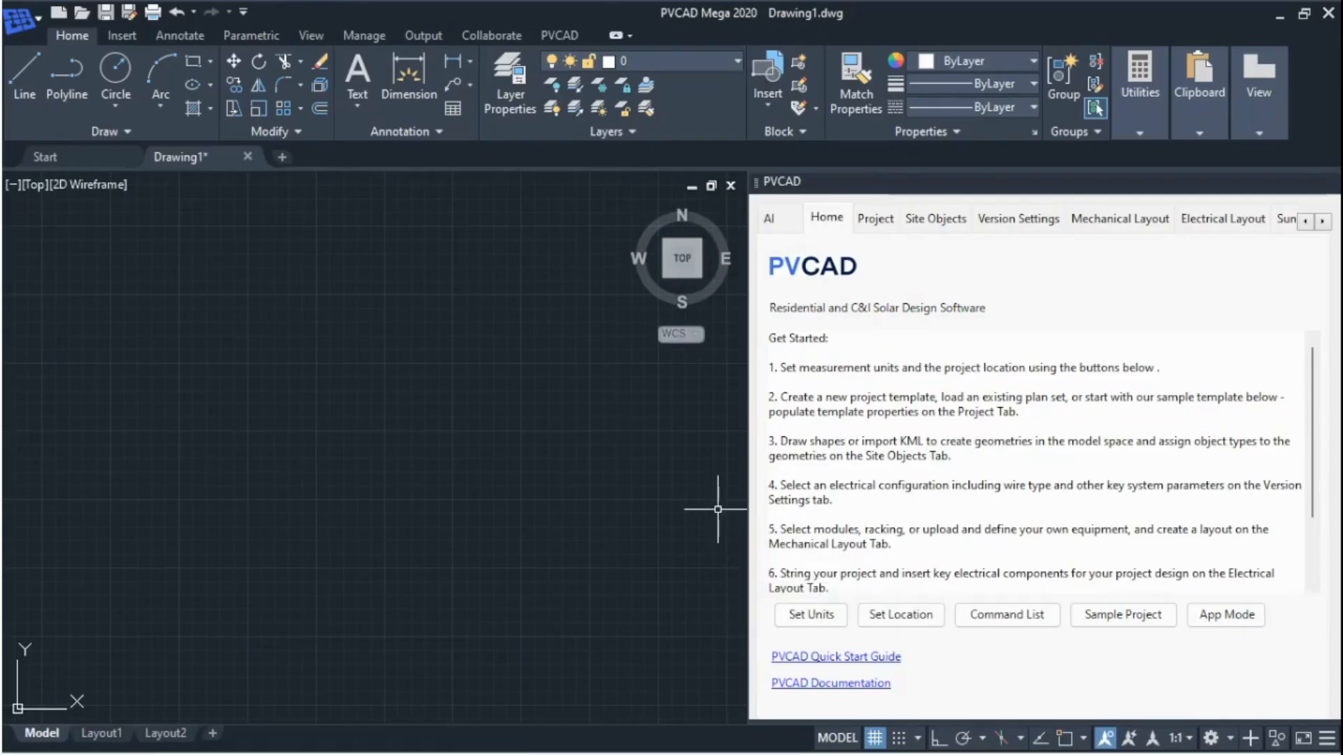
- Start setting the project location with the Map option
click(900, 615)
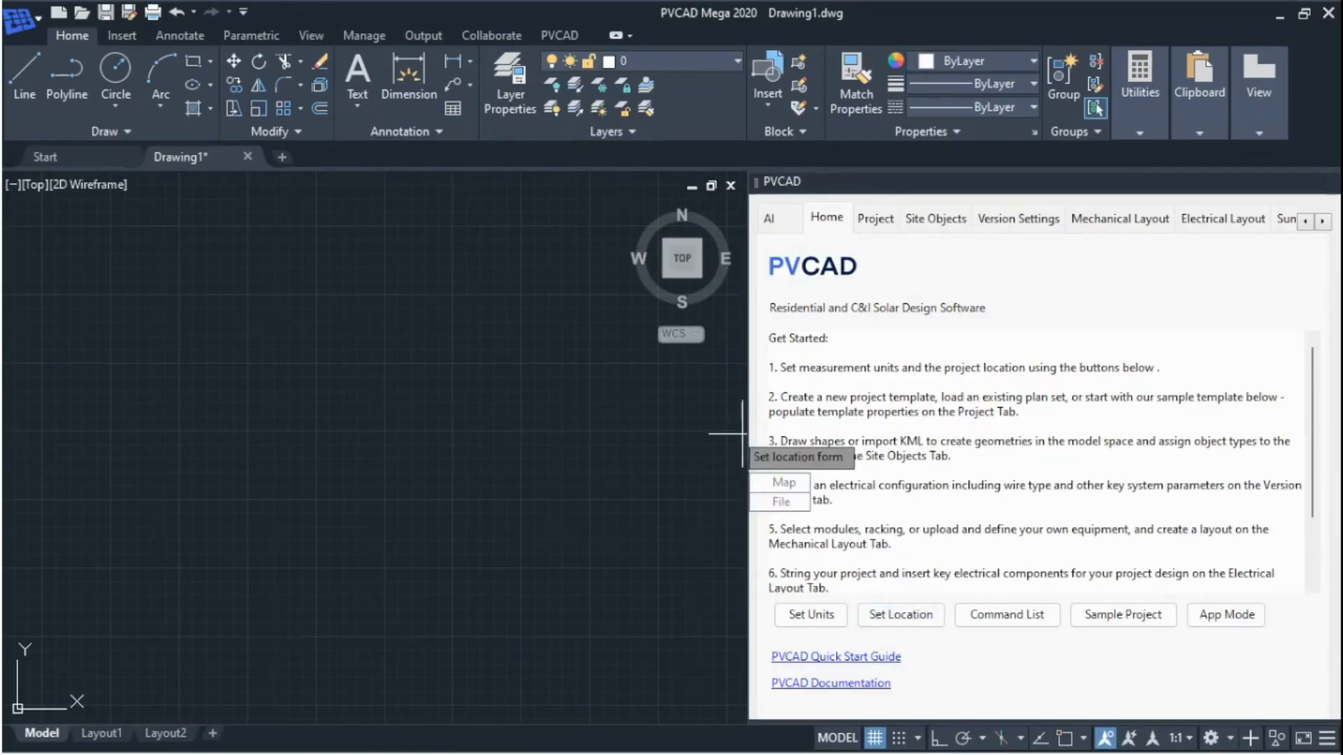
key(Down)
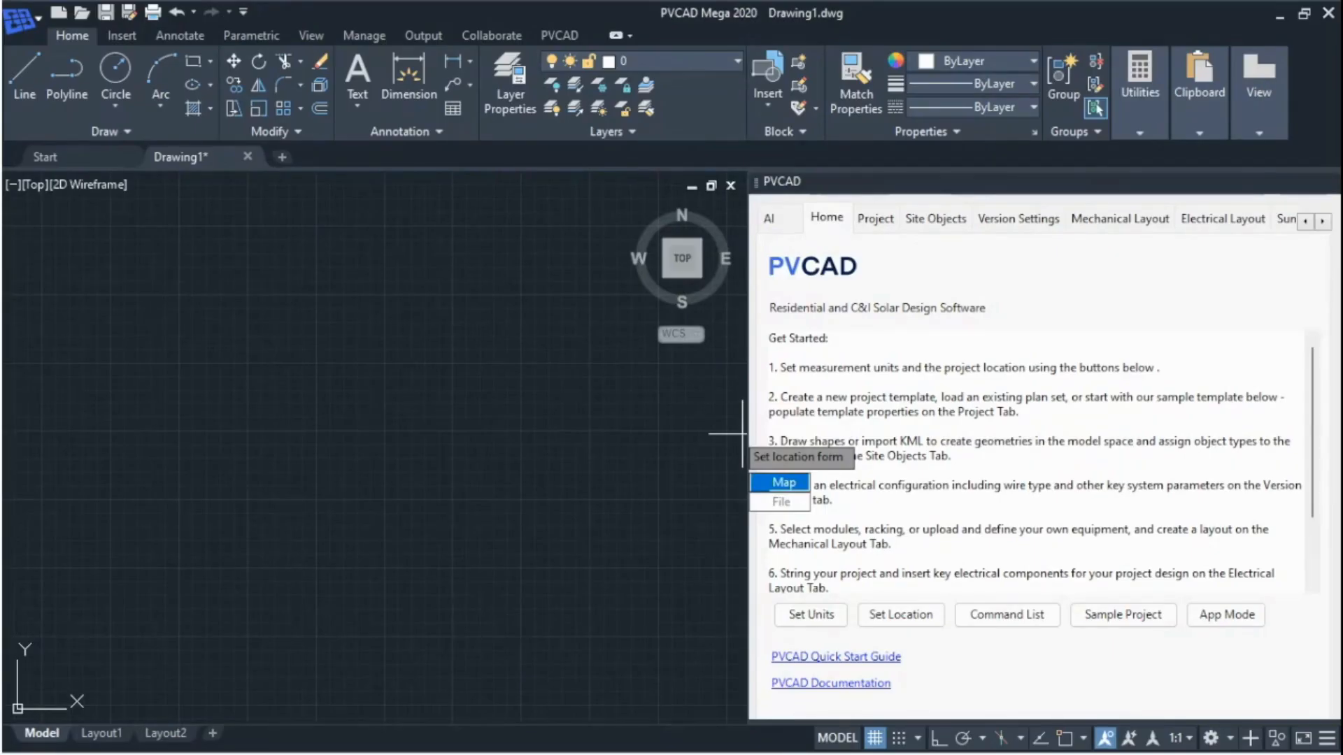
click(780, 483)
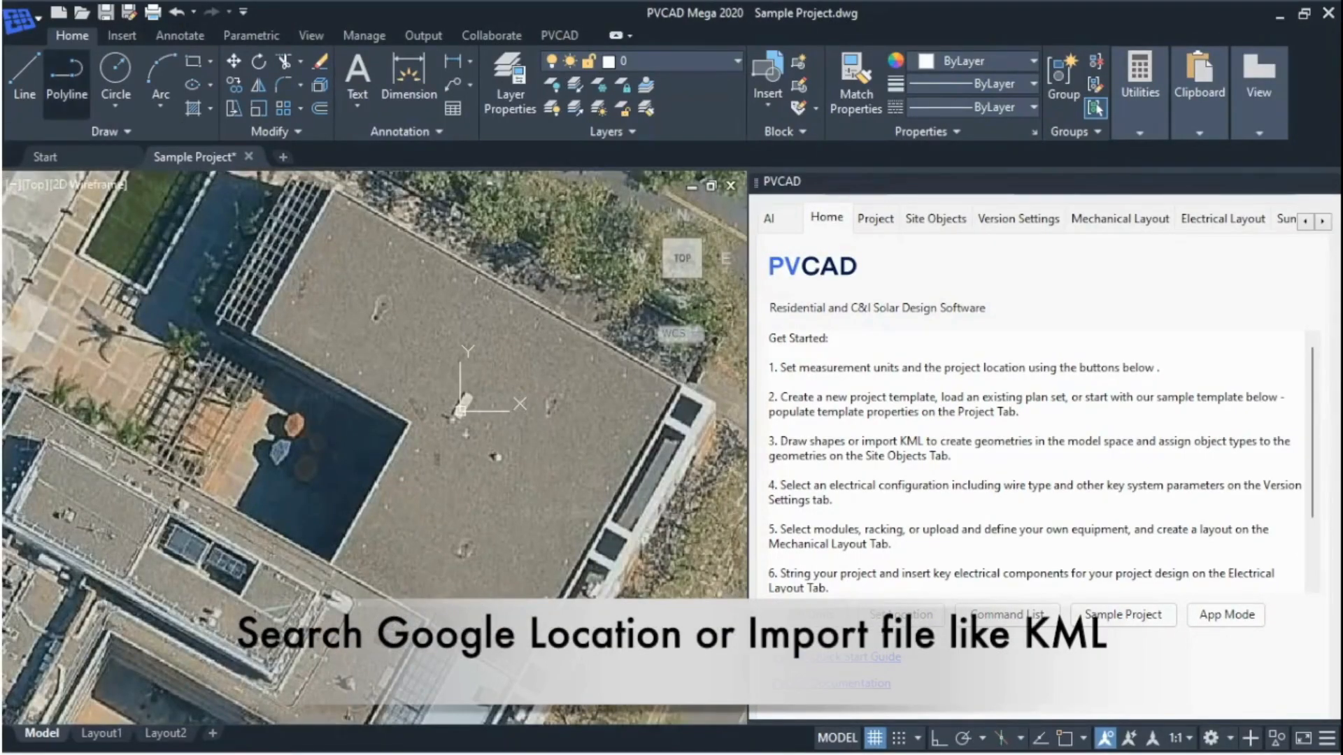
- Trace the L-shaped building roof on the aerial image with a closed six-corner polyline
click(66, 77)
click(336, 186)
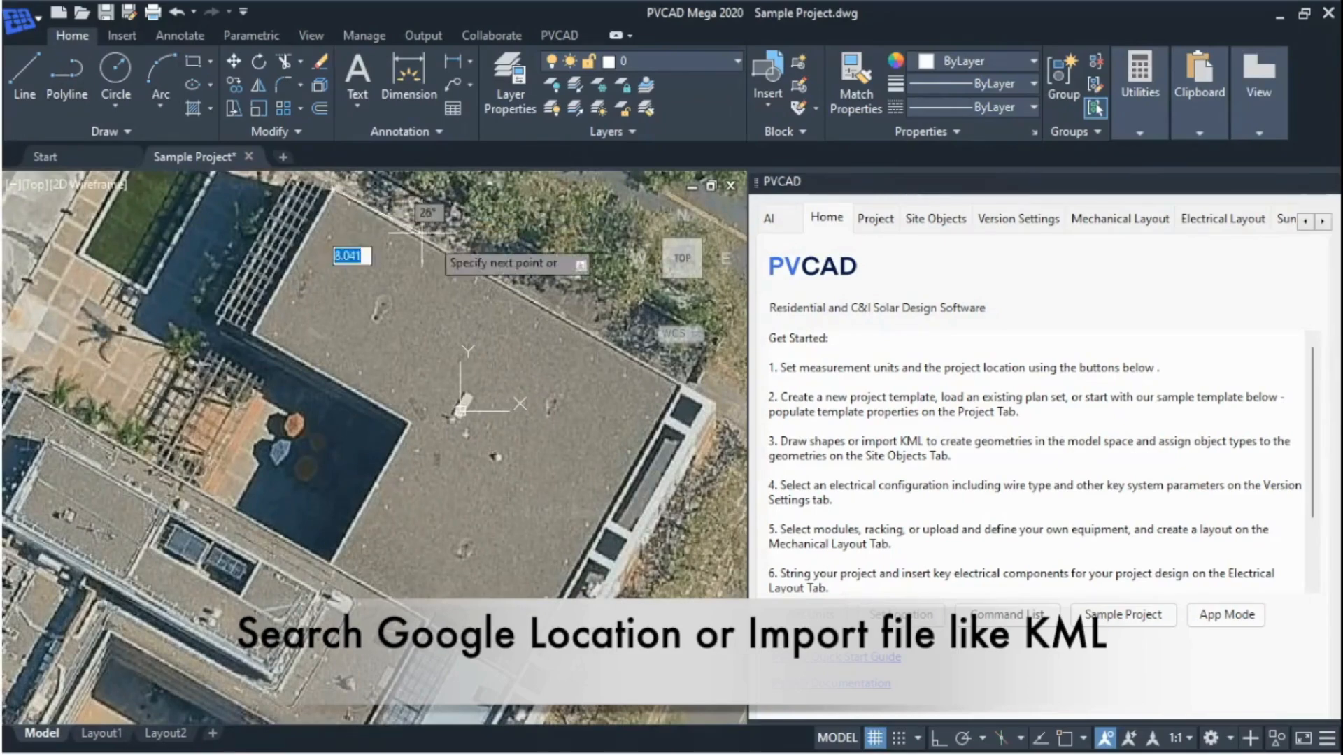
click(685, 384)
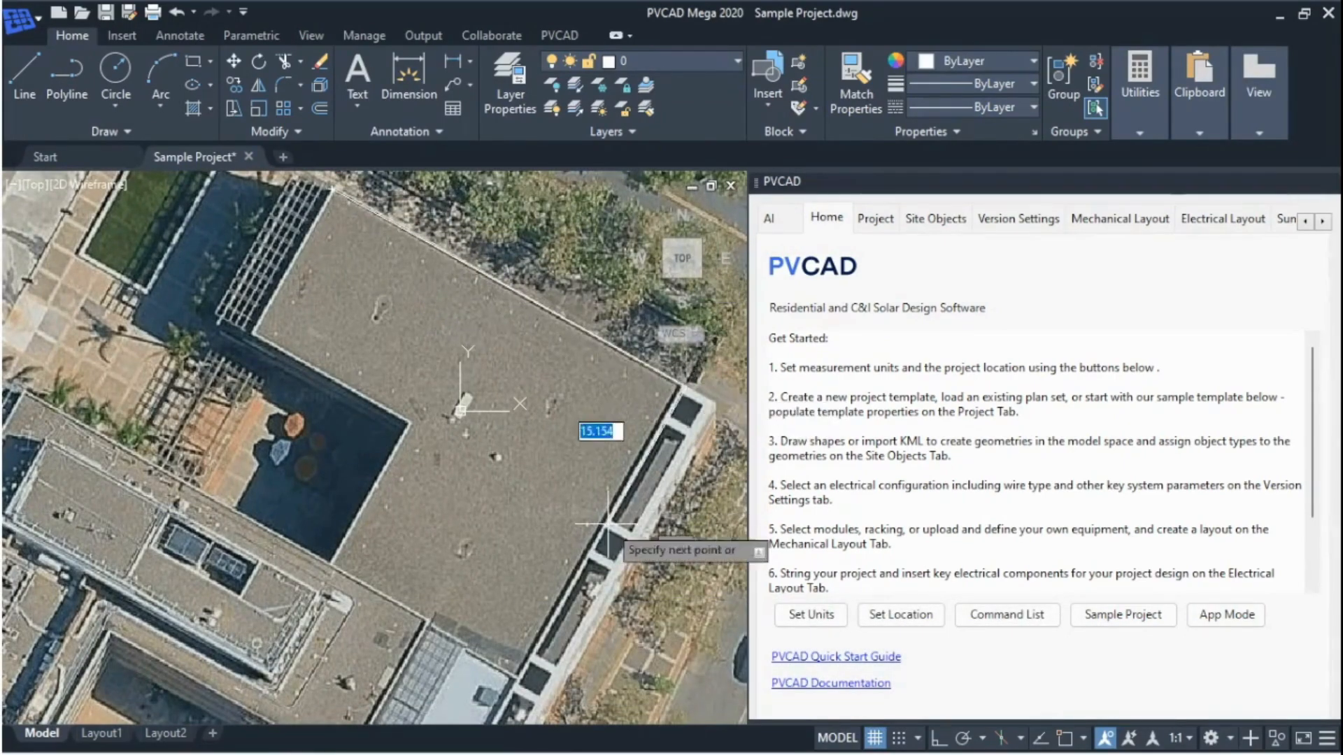
click(520, 676)
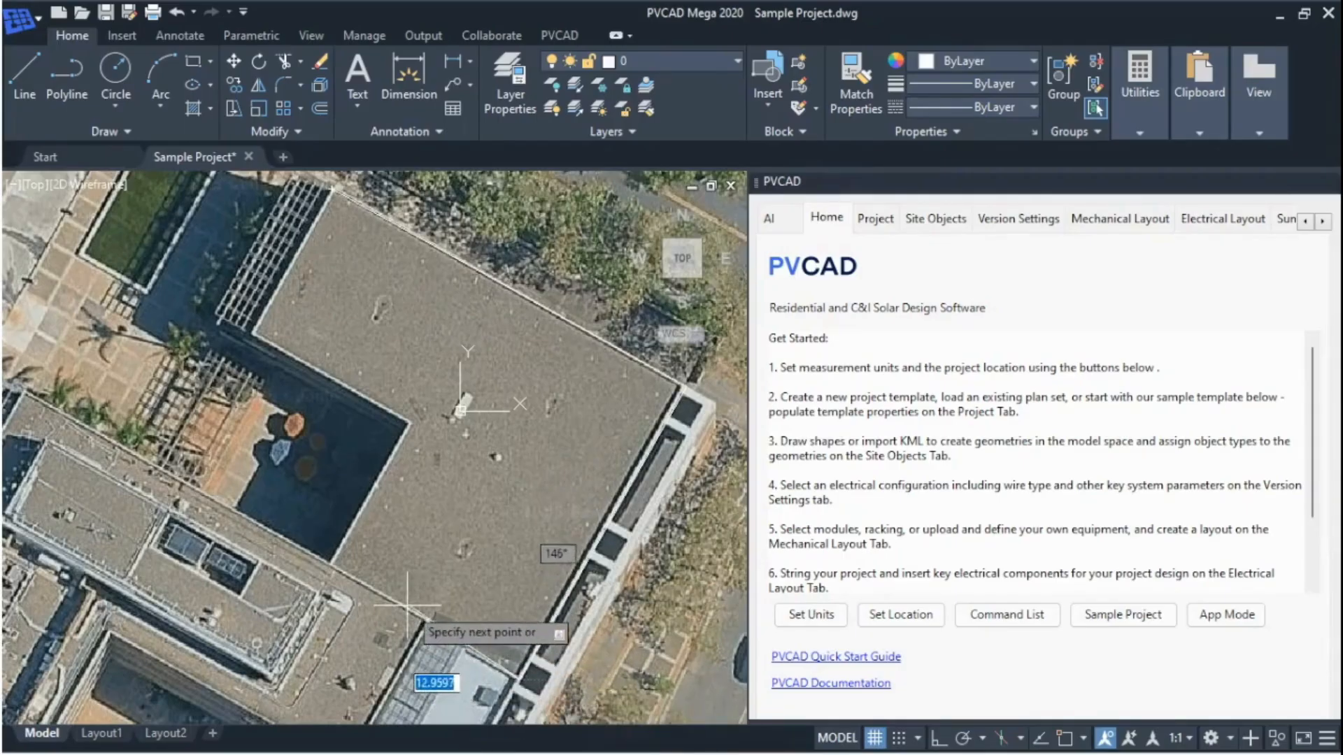
click(329, 563)
click(412, 423)
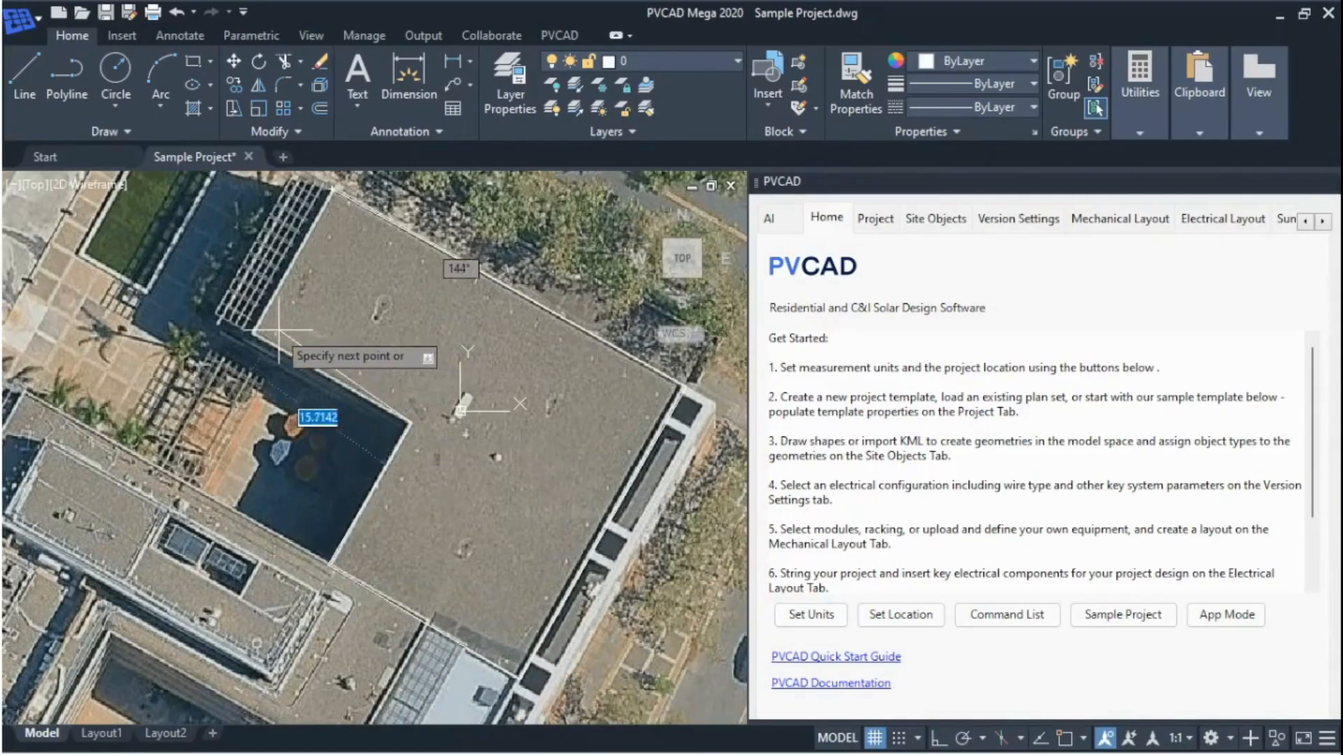
click(251, 334)
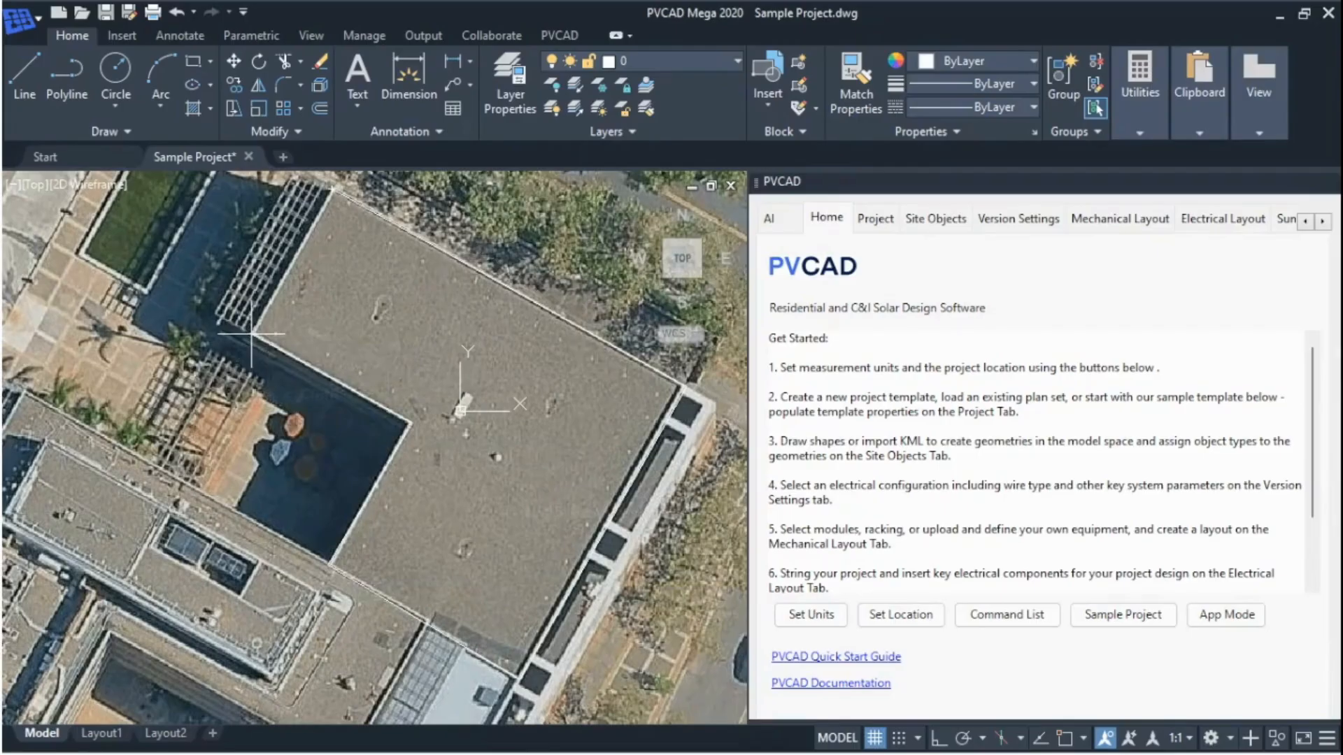
click(335, 191)
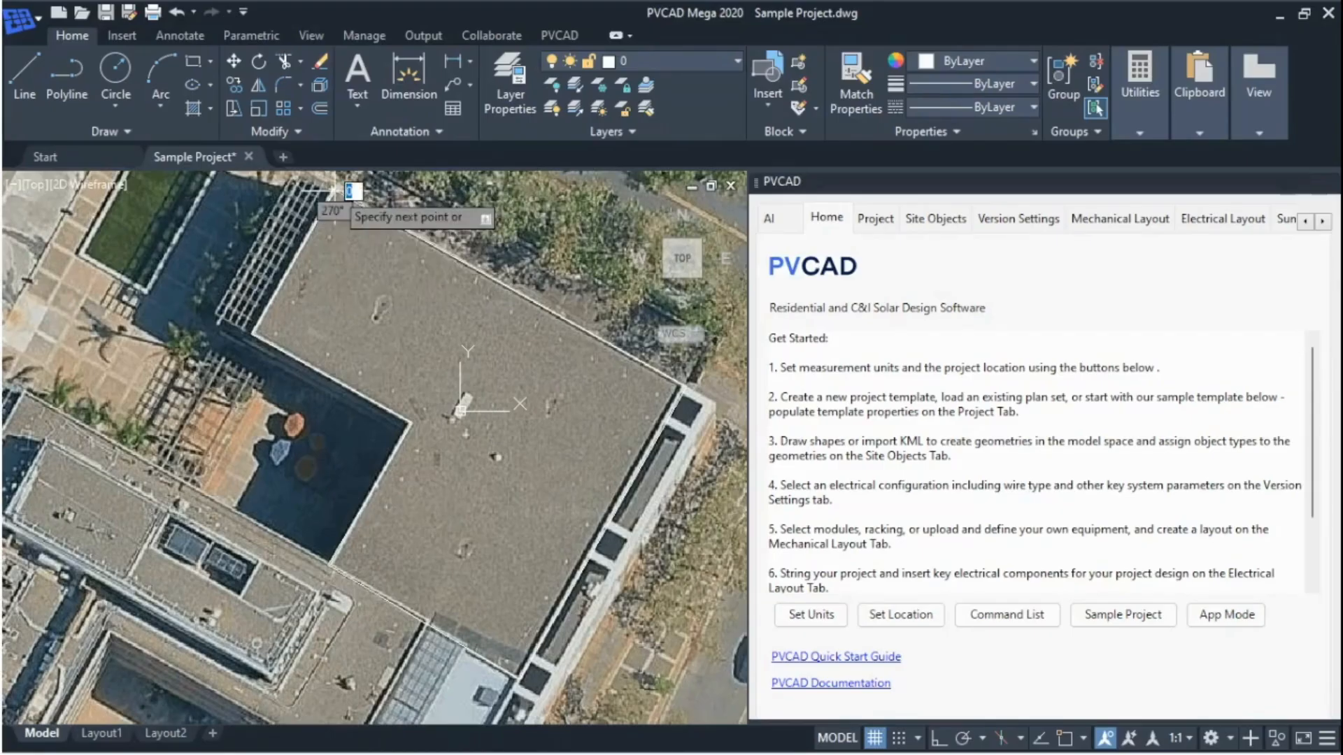
- Define the L-shaped polyline as a Roof Outline with height 7 m, uniform setback 0.3 m and parapet height 0.75 m
click(367, 210)
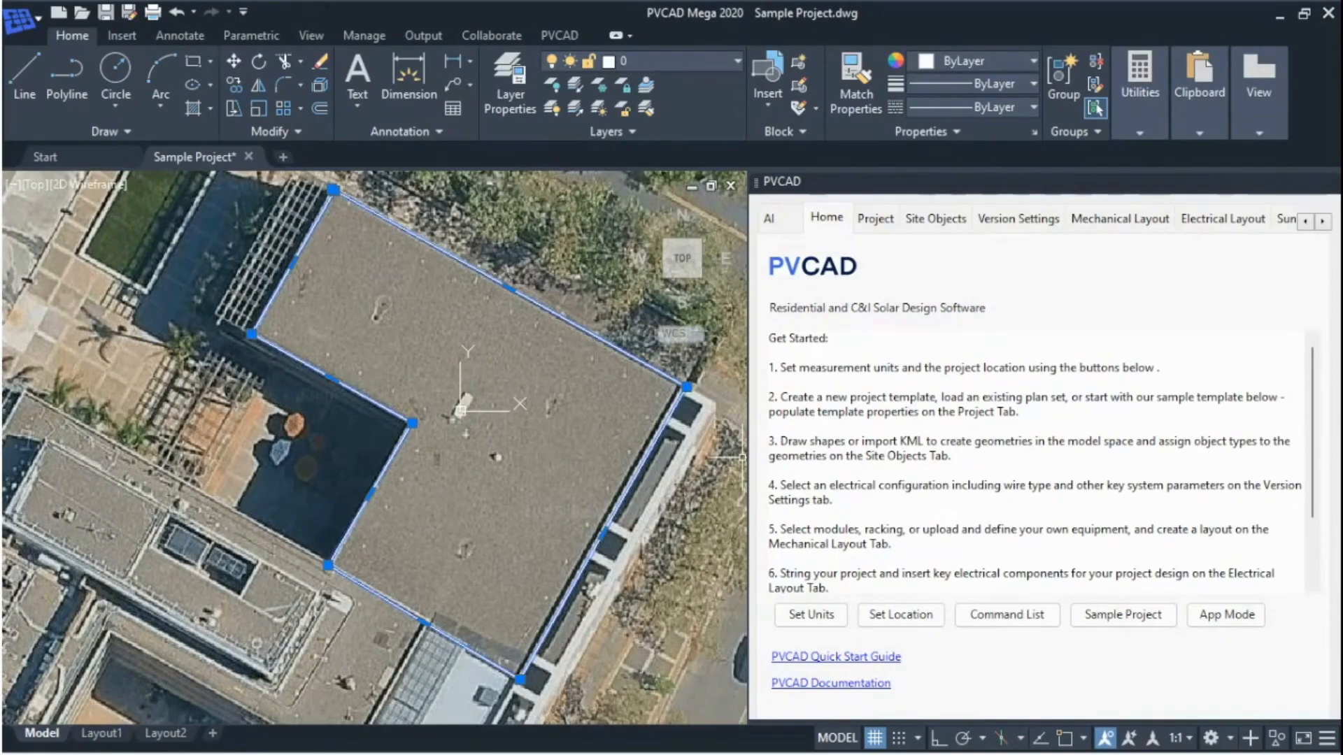
click(935, 219)
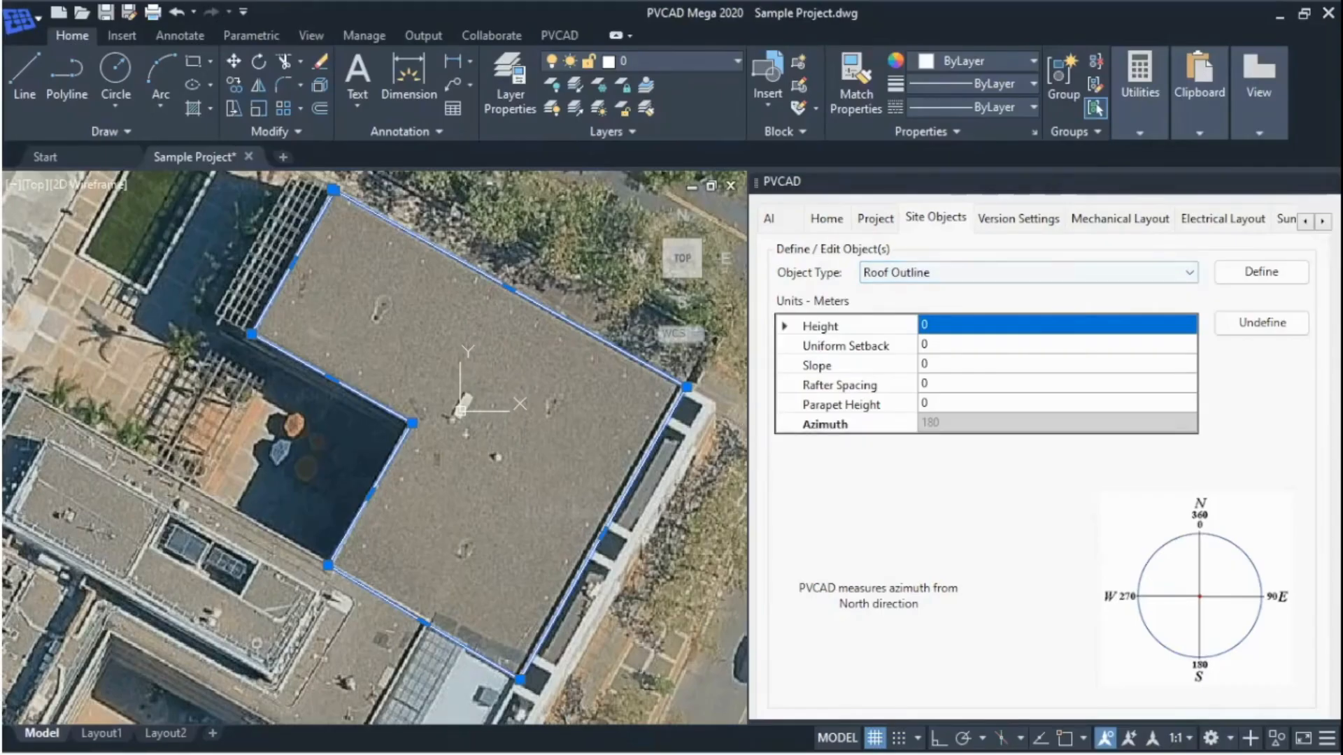
click(1056, 325)
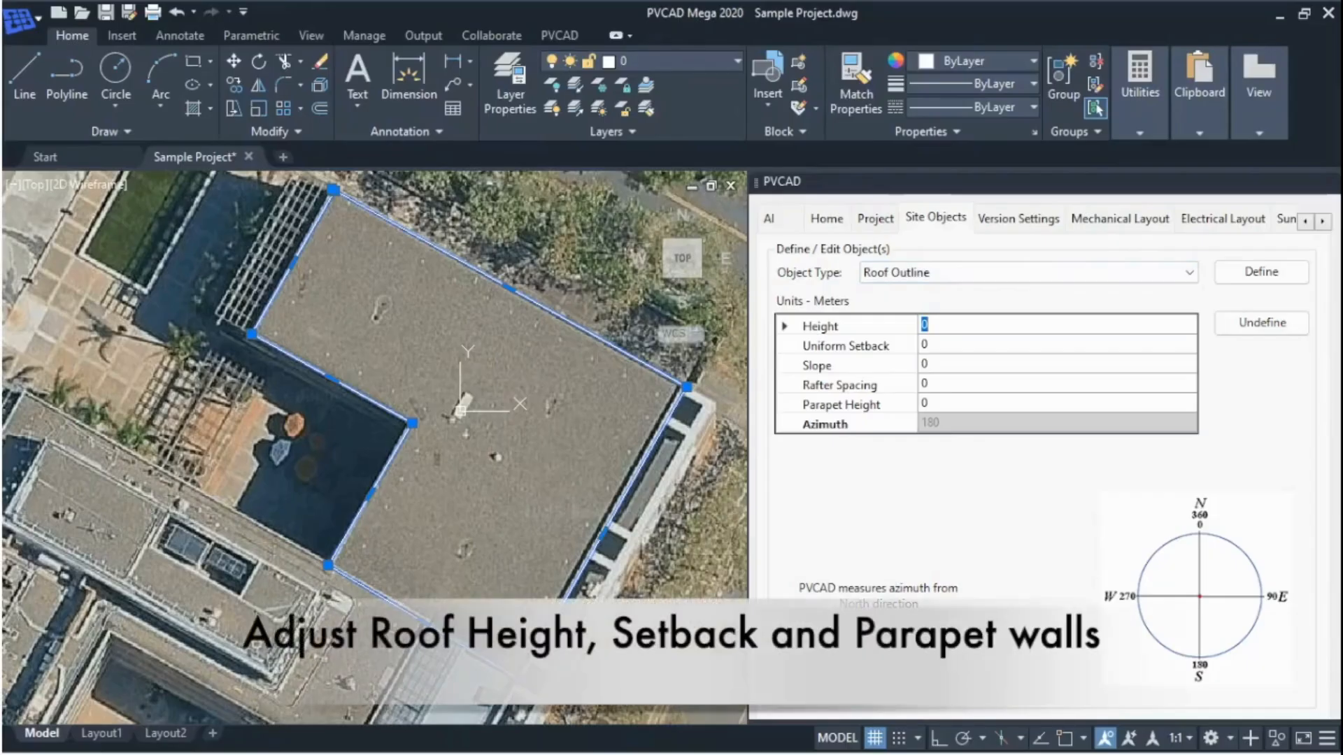
text(7)
key(Tab)
text(0.)
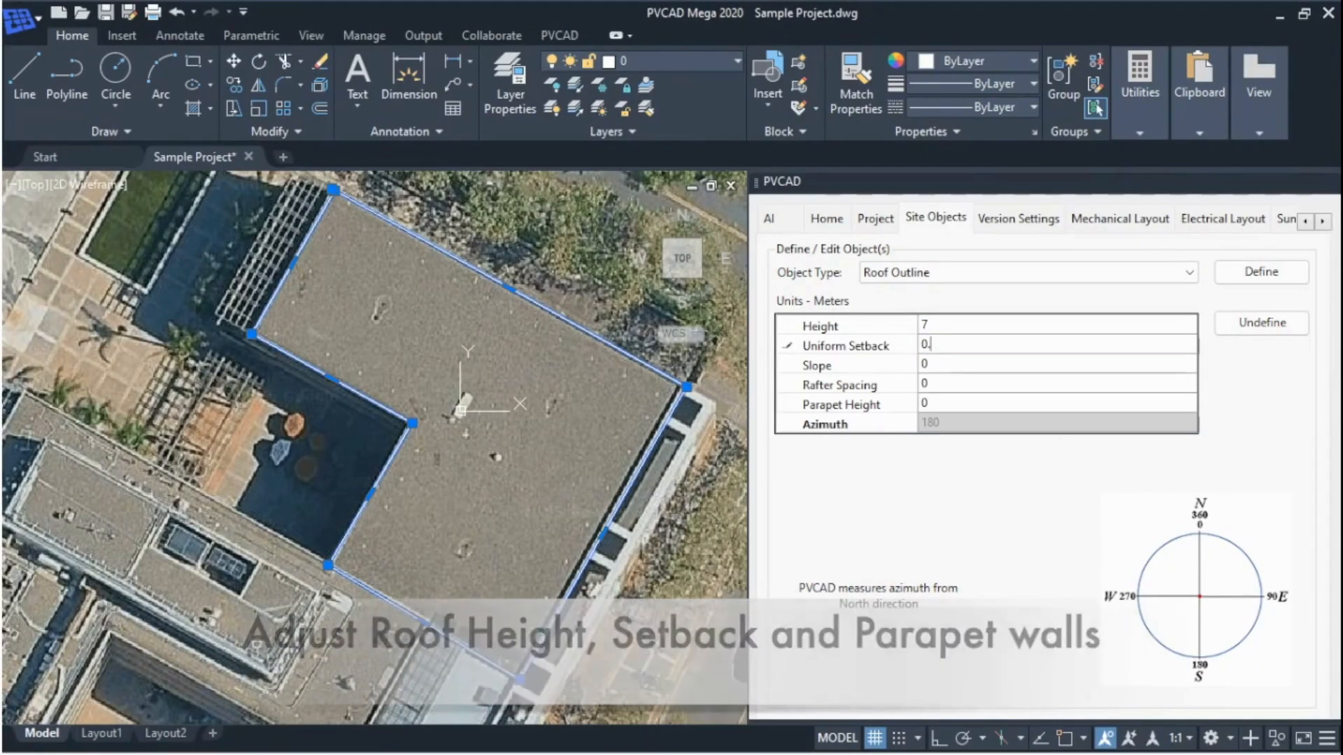
text(3)
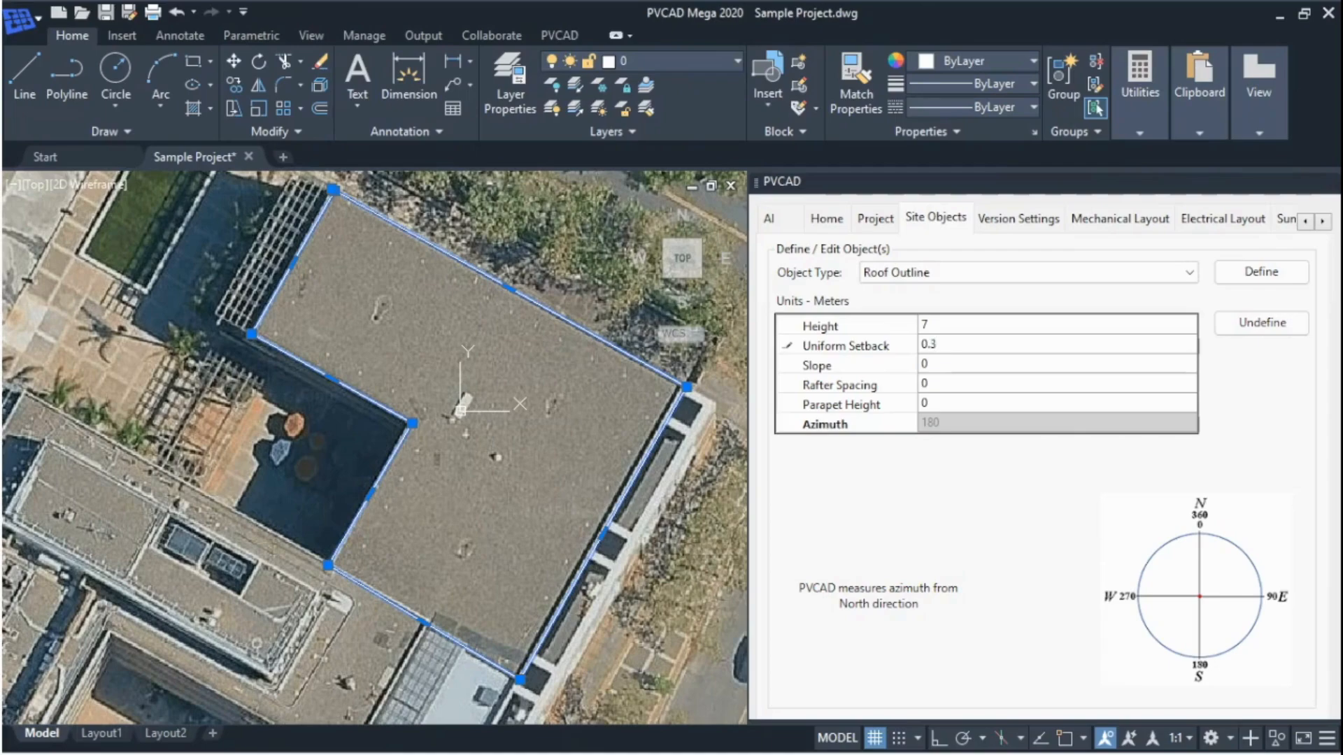
click(1056, 403)
click(1057, 403)
text(0.75)
key(Return)
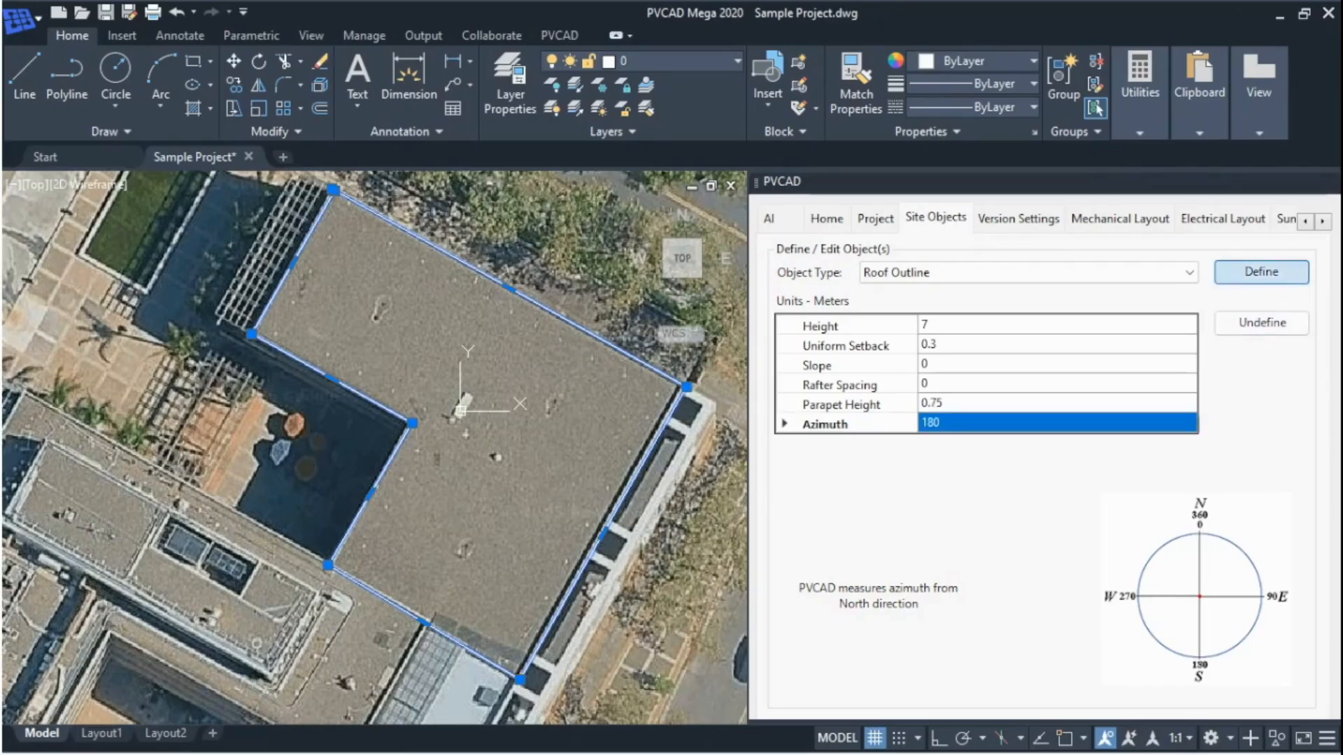
click(1261, 272)
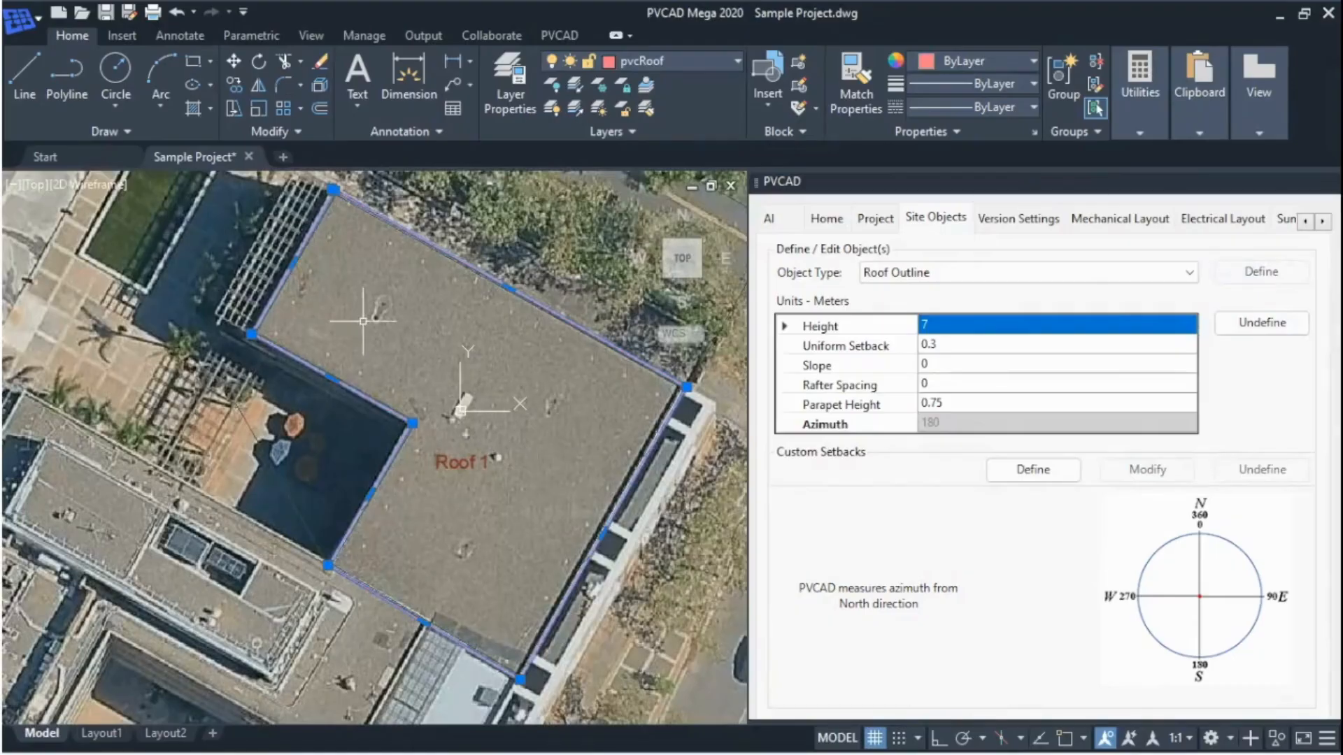
- Trace the small white rectangular unit near the middle of the roof with a closed four-corner polyline
scroll(465, 390, up, 5)
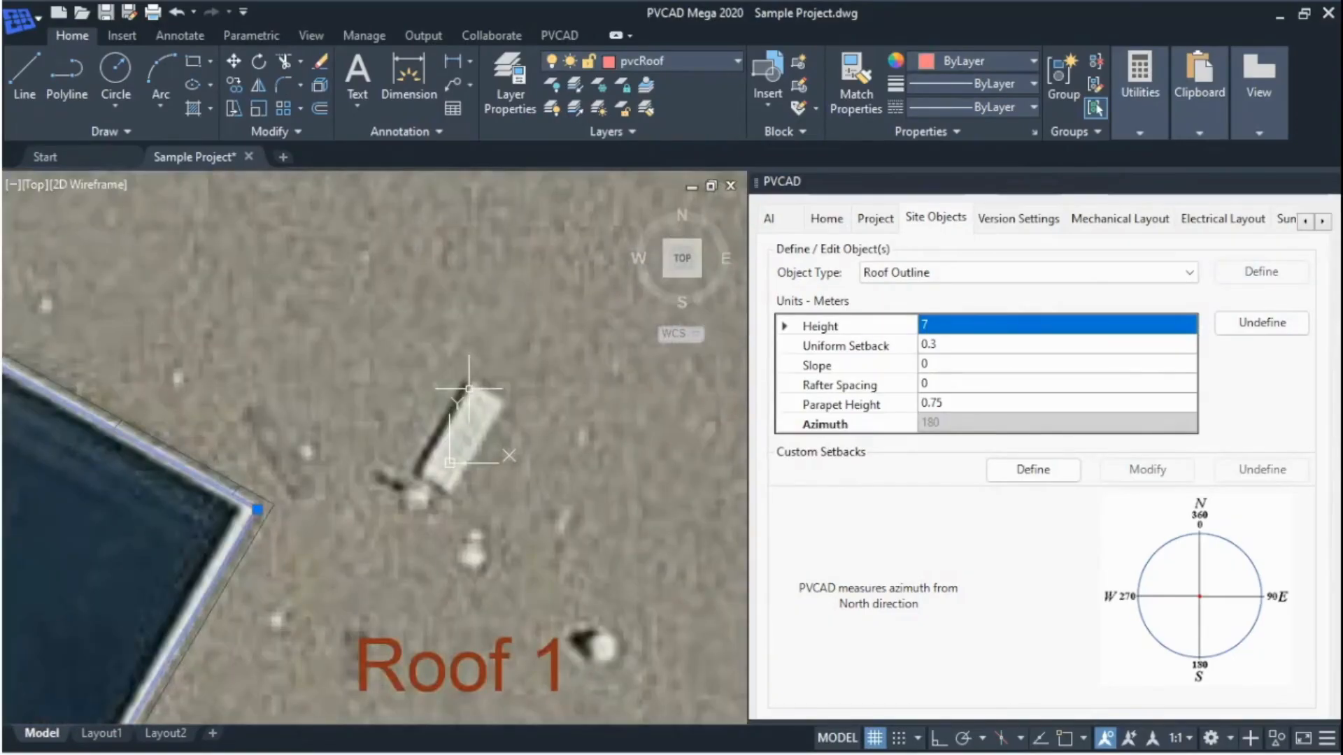
click(469, 386)
click(496, 403)
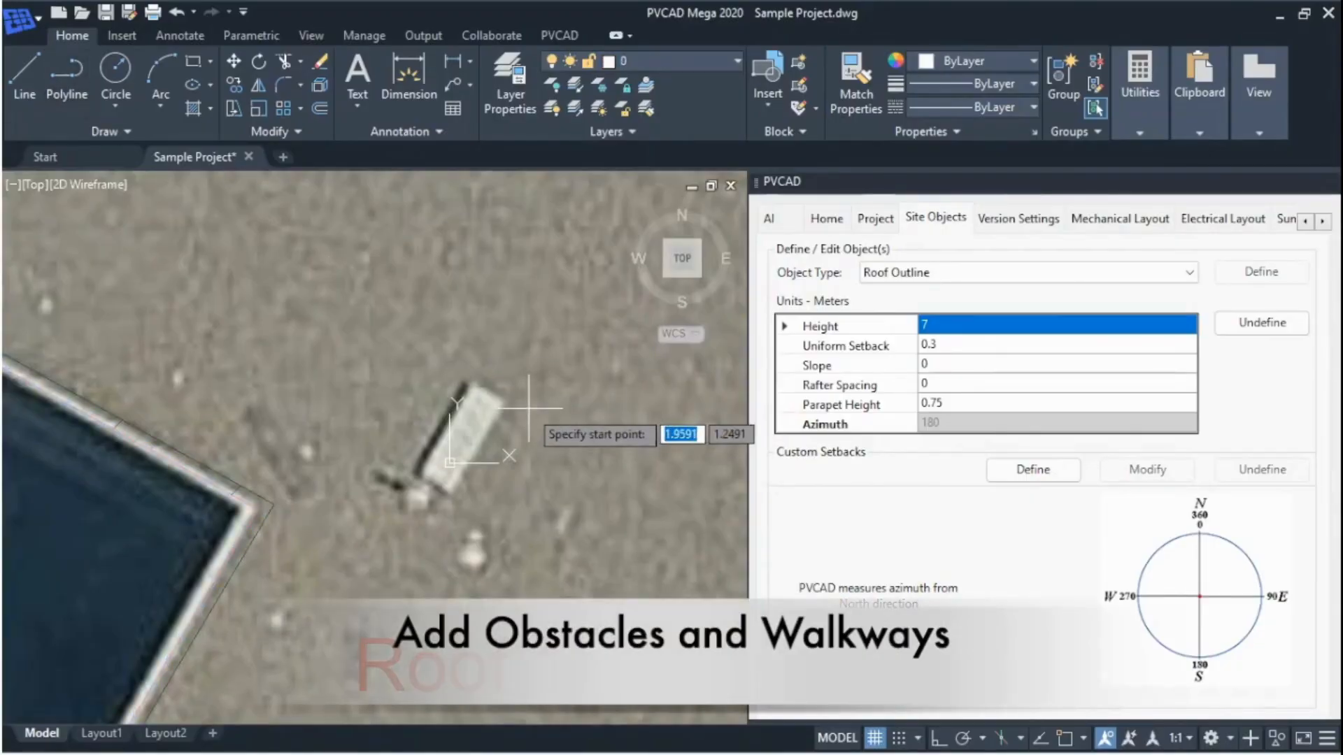
click(464, 382)
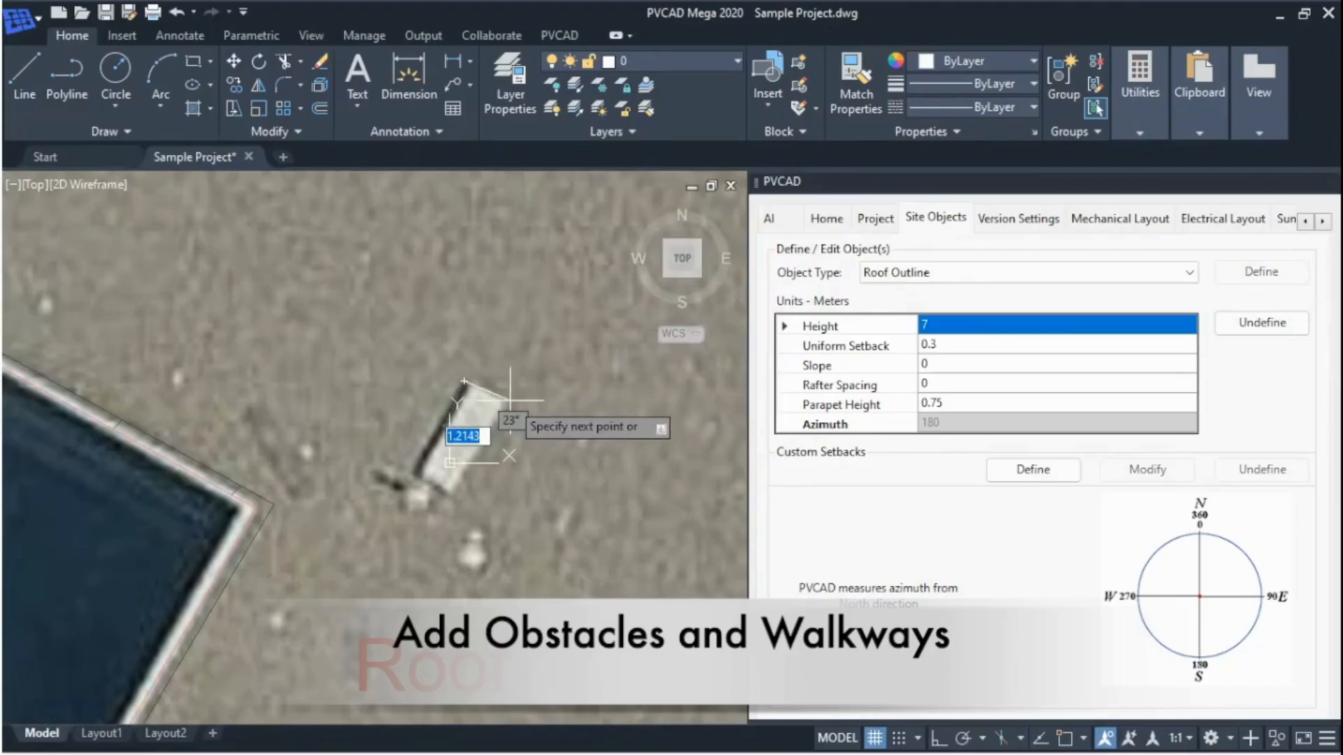
click(513, 407)
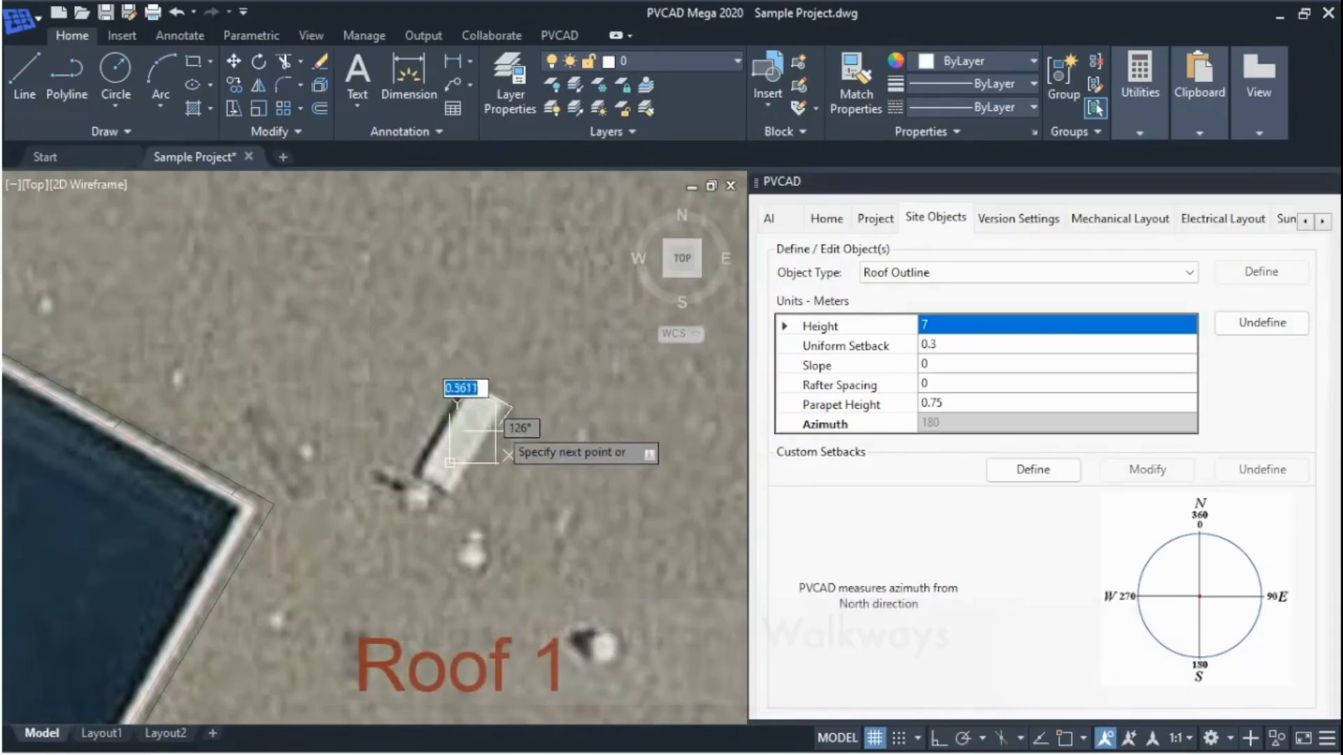
click(460, 498)
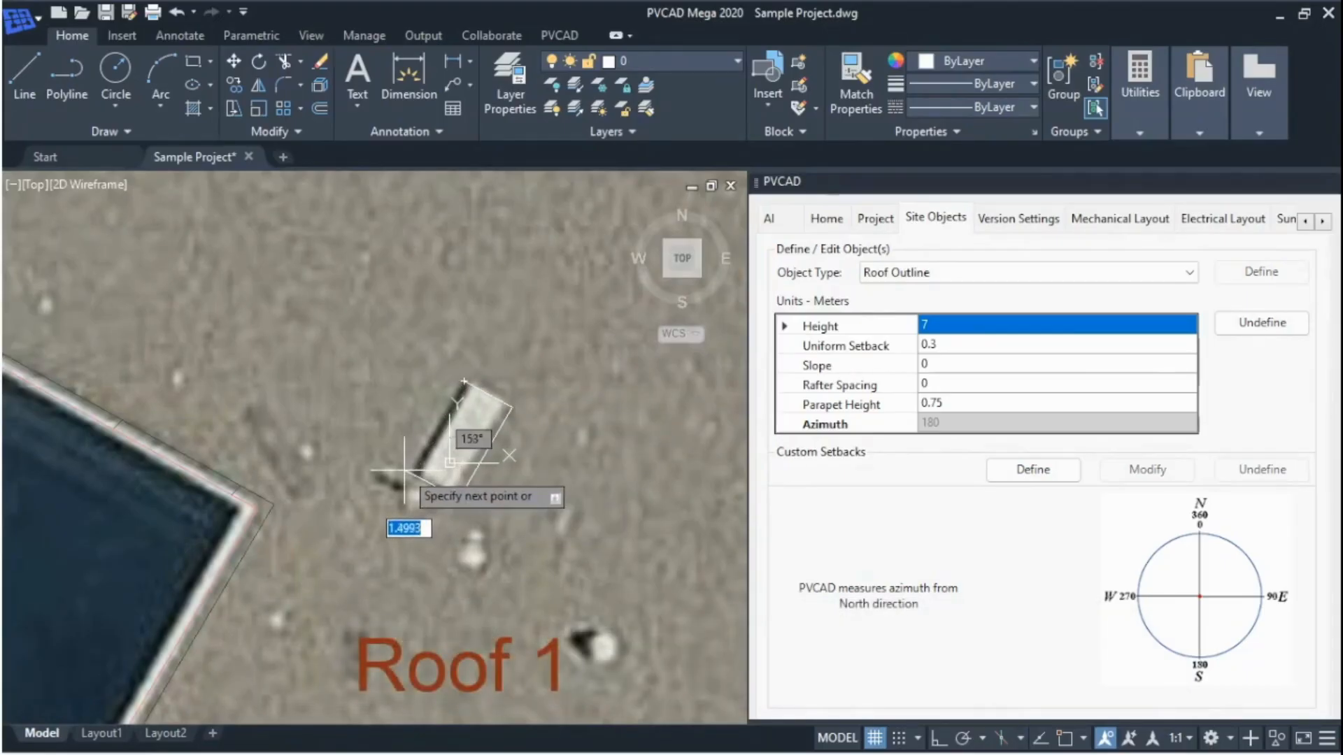
click(413, 476)
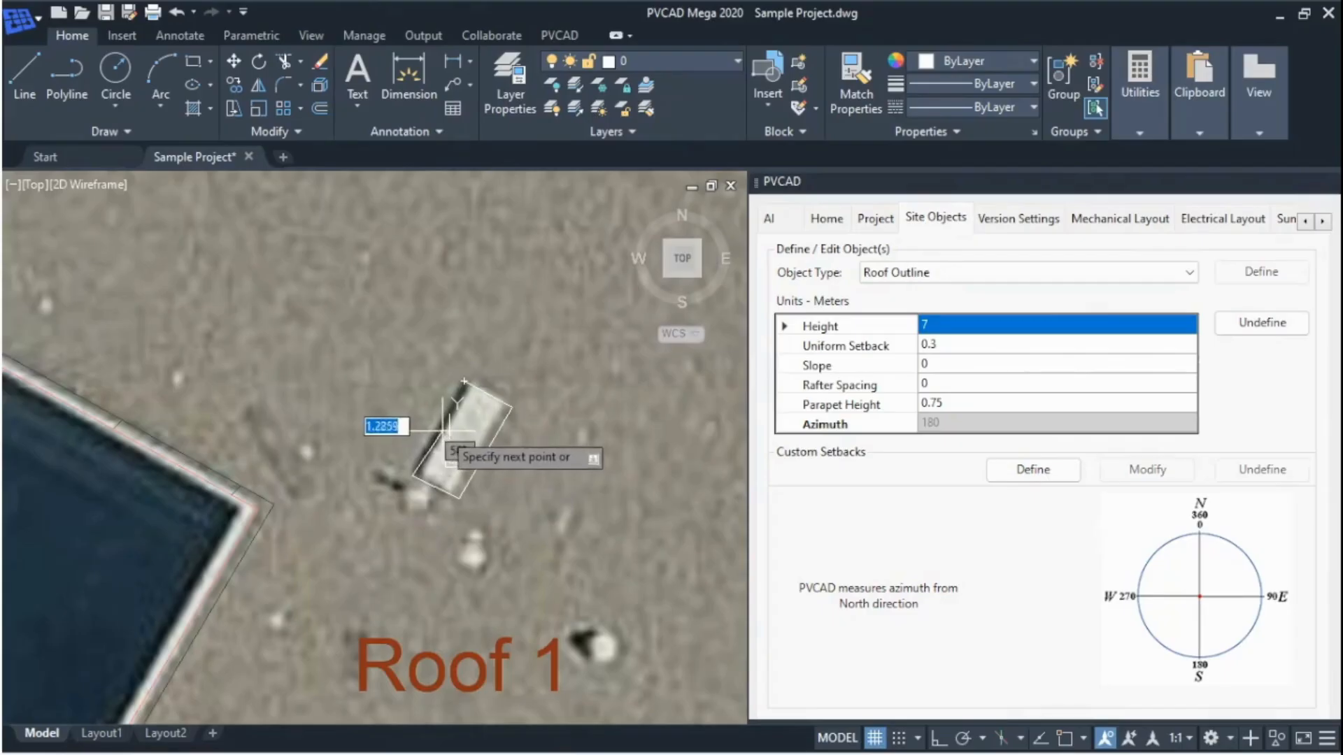
click(465, 382)
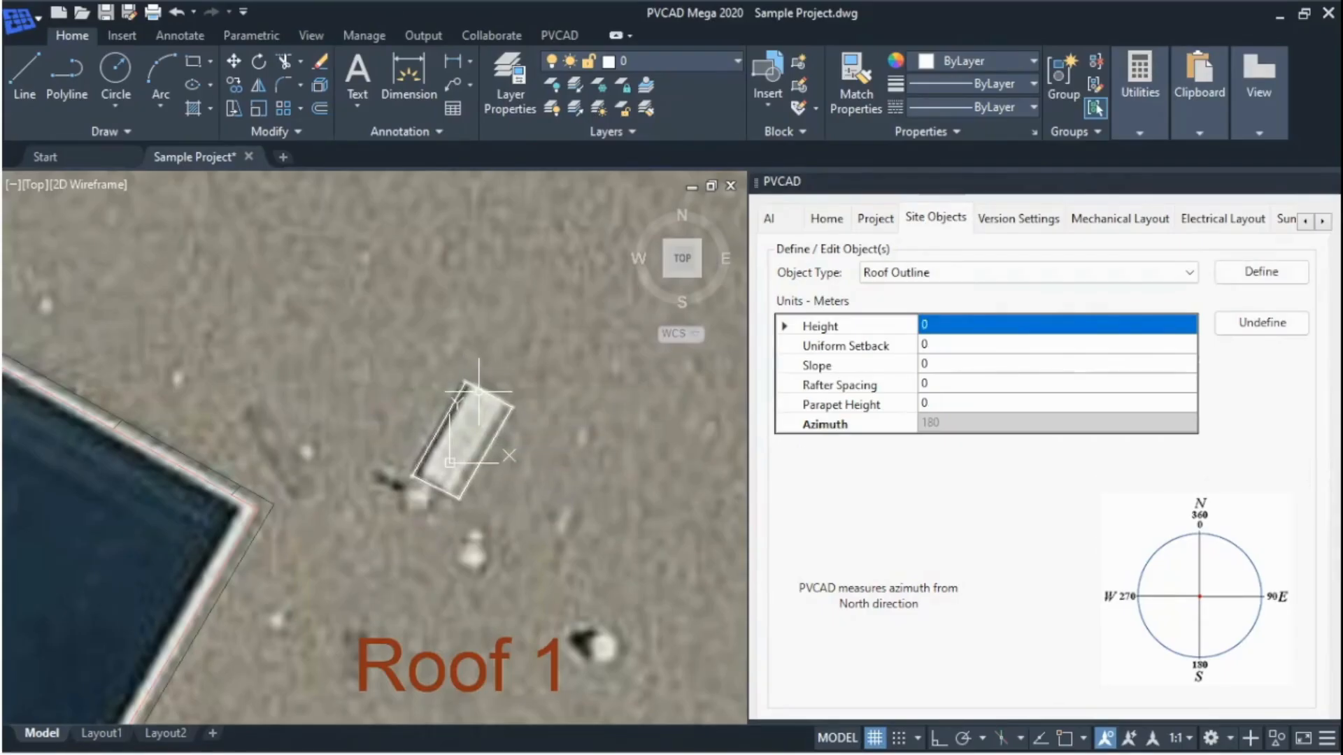
- Define the small rectangle on the roof as an Obstruction with a height of 1.5 m
click(484, 390)
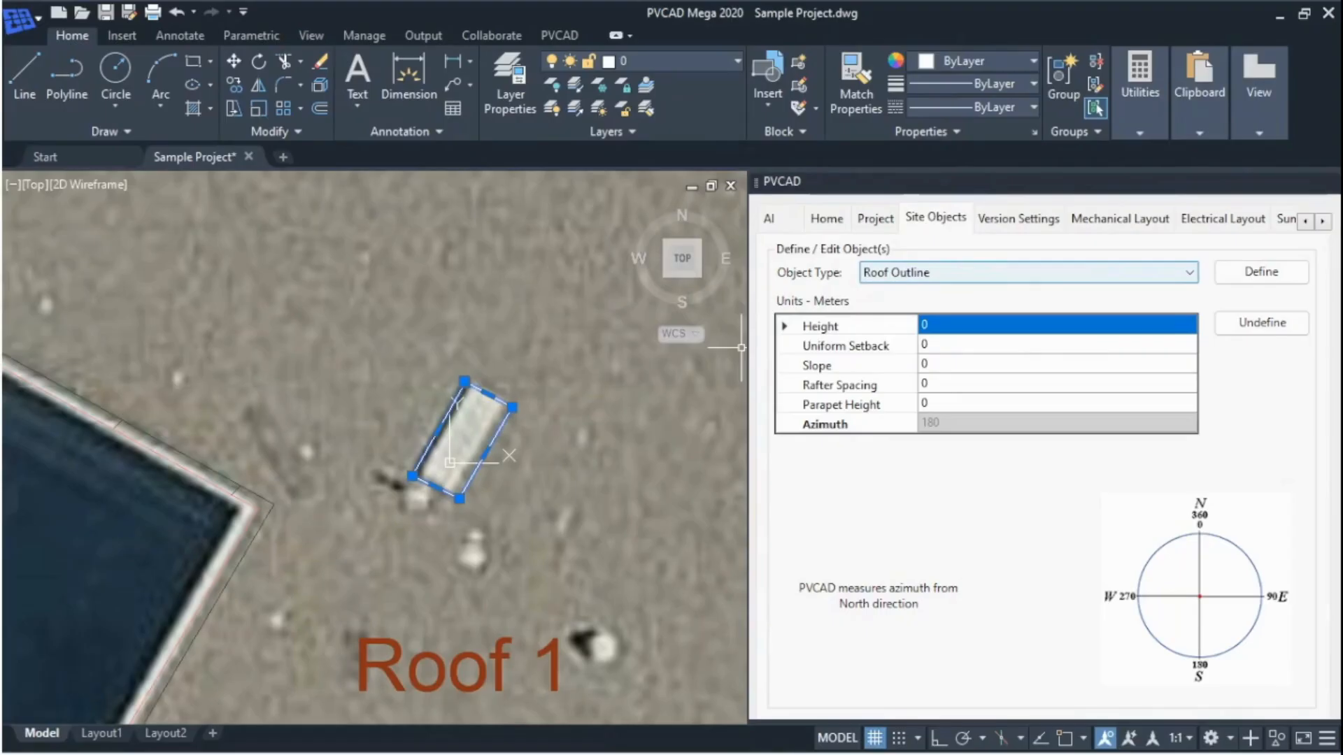
click(1028, 273)
click(1027, 306)
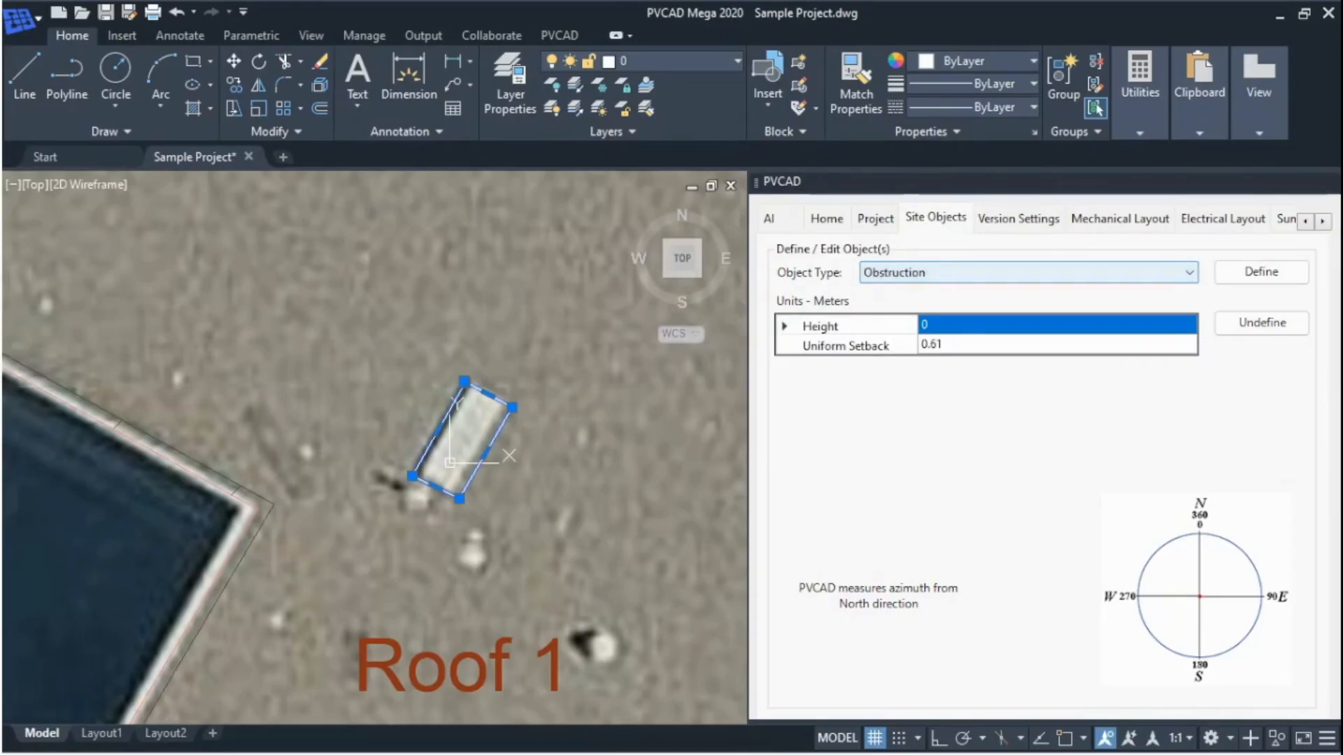
double_click(1035, 324)
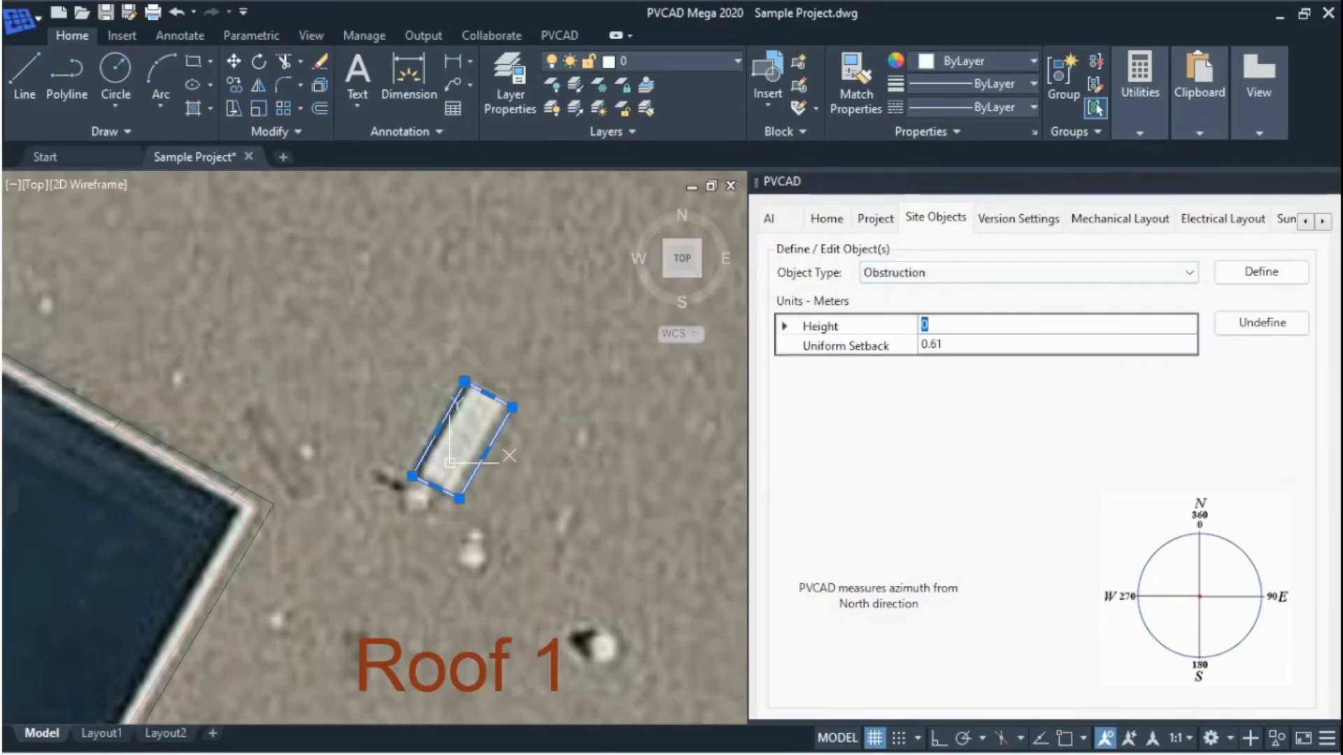
text(1.5)
key(Return)
click(1260, 272)
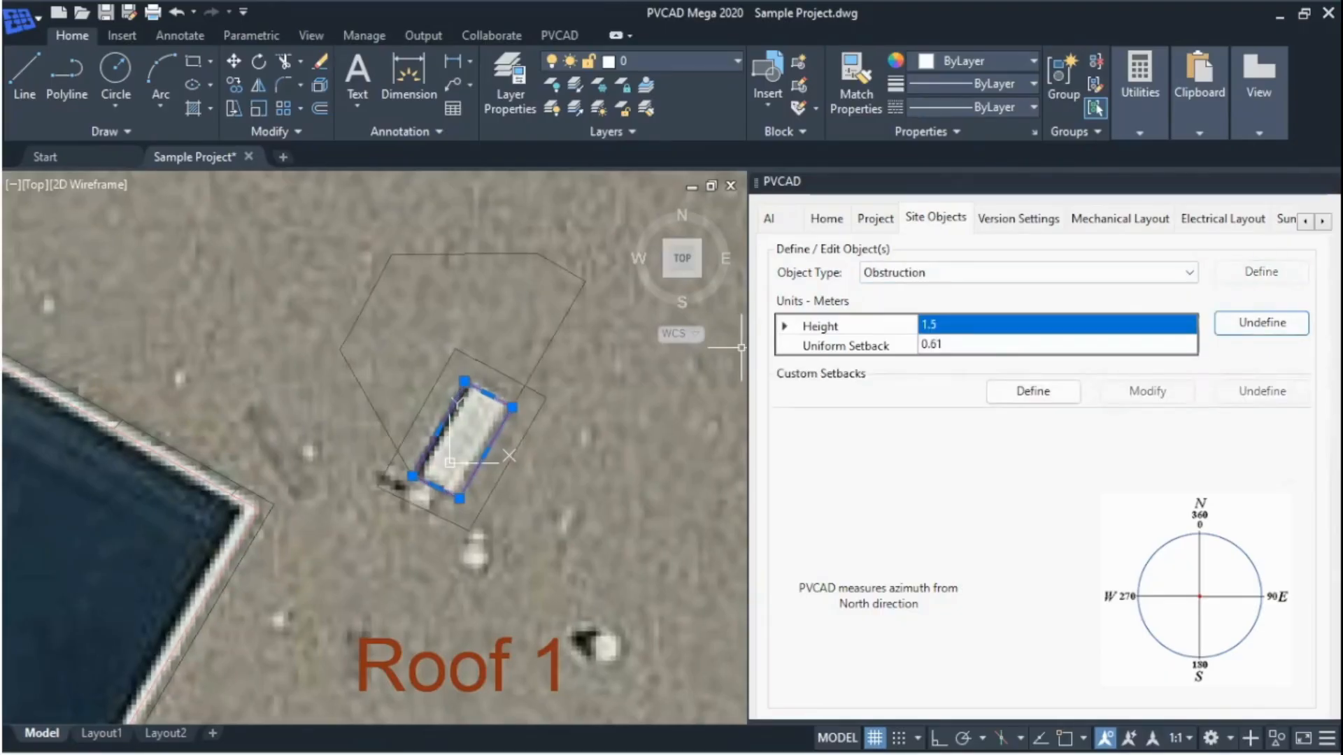
- Rotate the plan view so the whole L-shaped roof has its edges running horizontally and vertically
scroll(439, 431, down, 6)
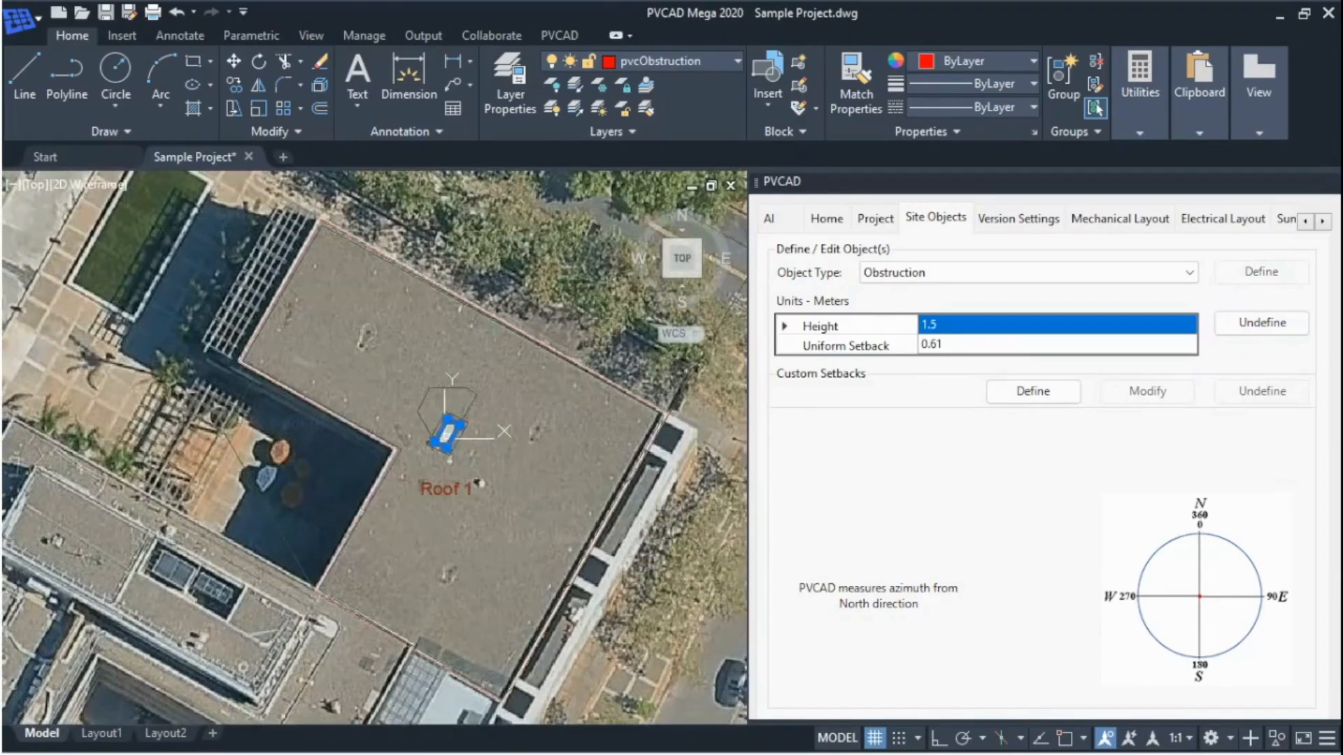
drag(682, 301, 706, 295)
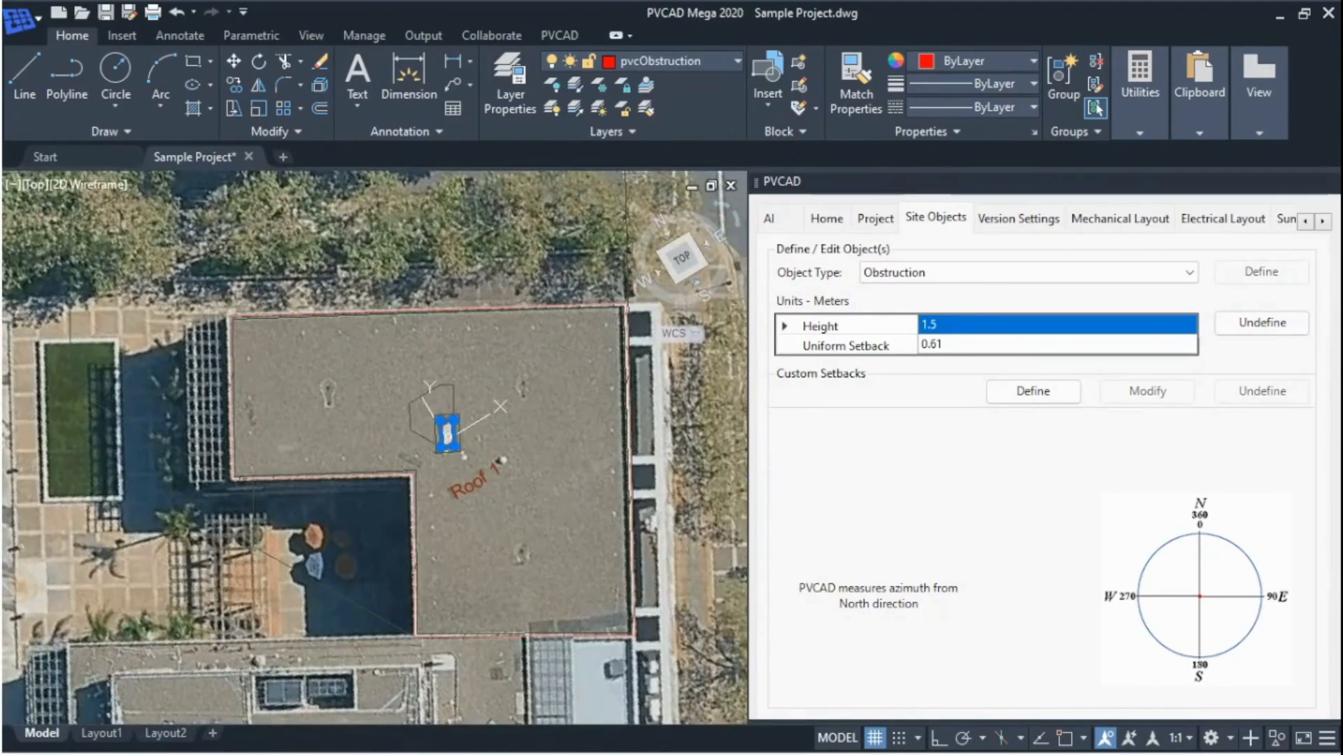
drag(703, 296, 704, 297)
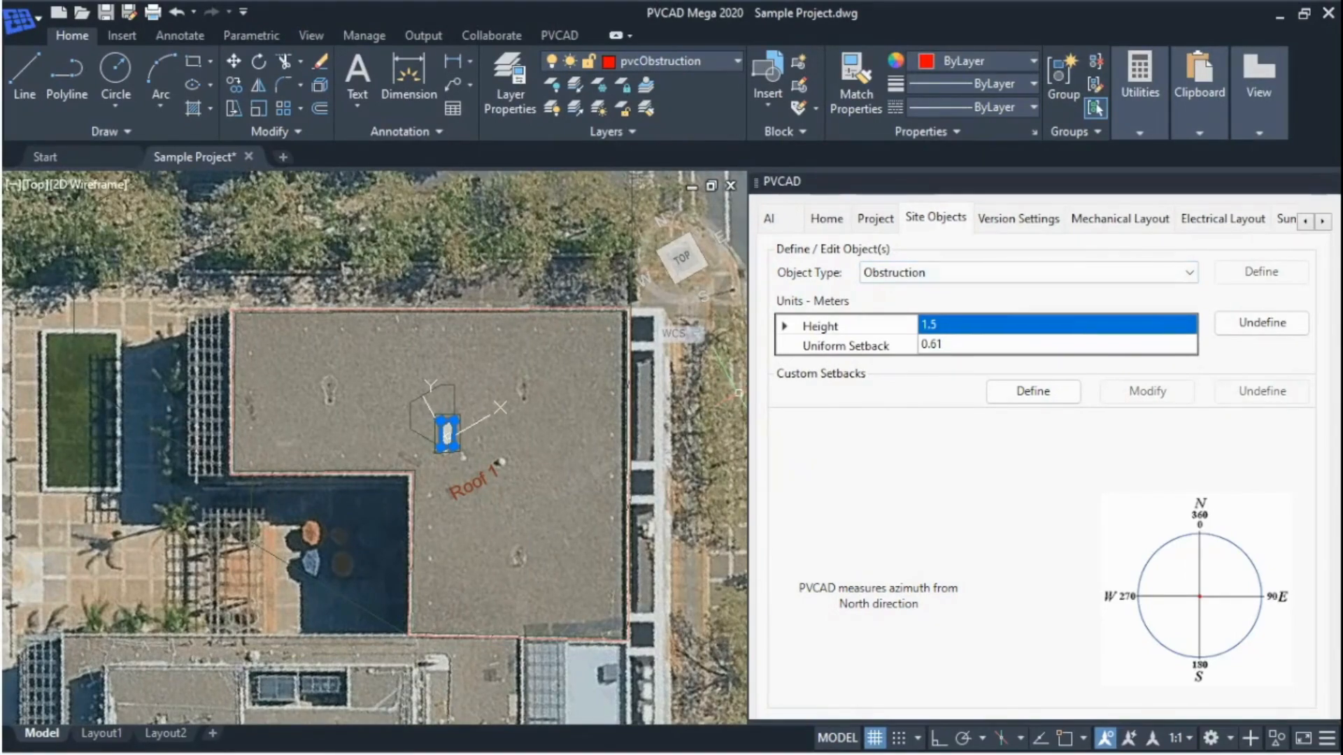
- Set the main panel's number of phases to 3 in the version settings
click(1018, 219)
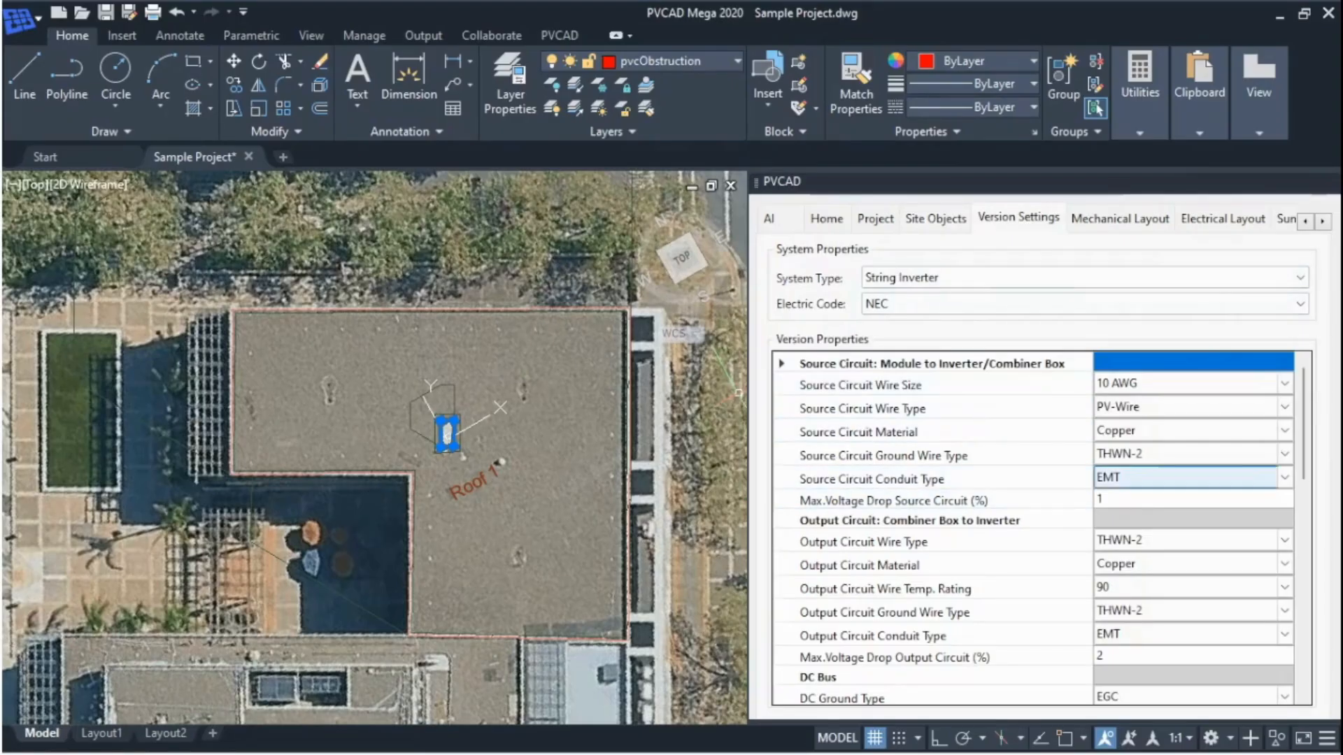
scroll(1189, 477, down, 5)
scroll(1035, 532, down, 5)
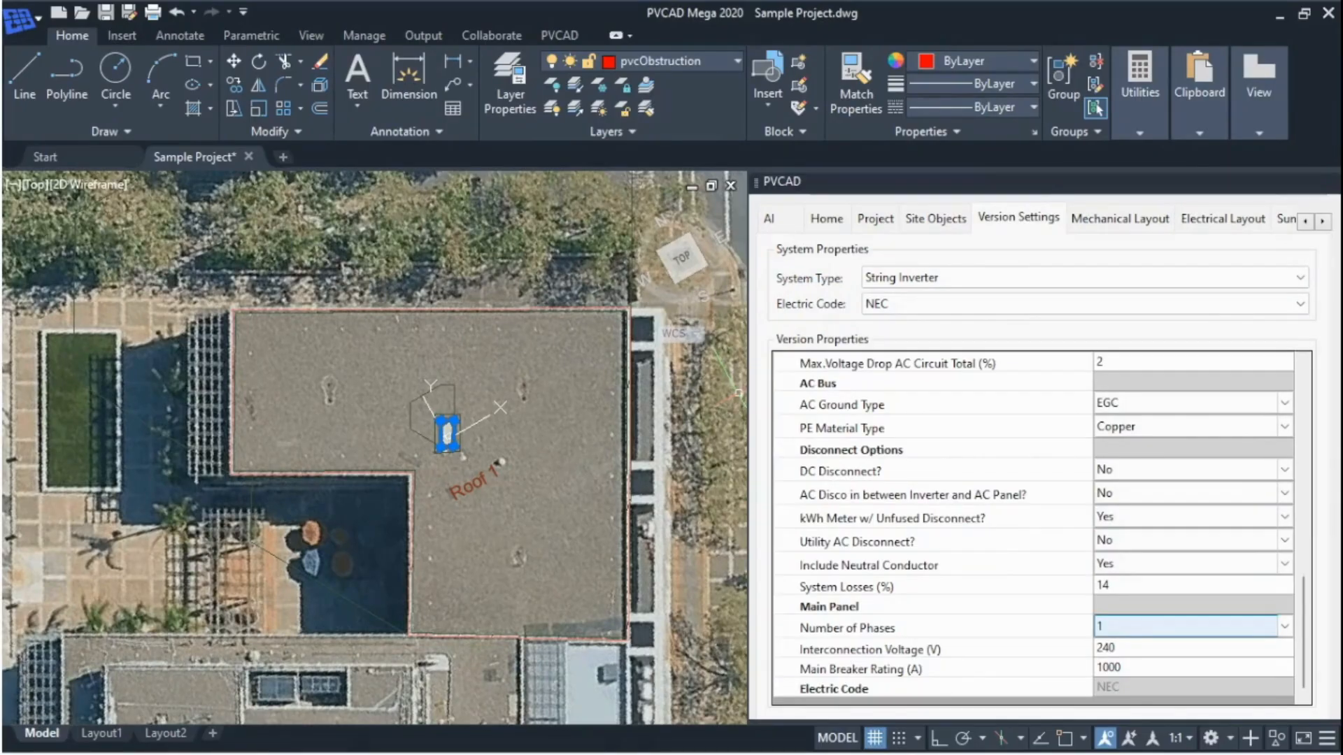
text(3)
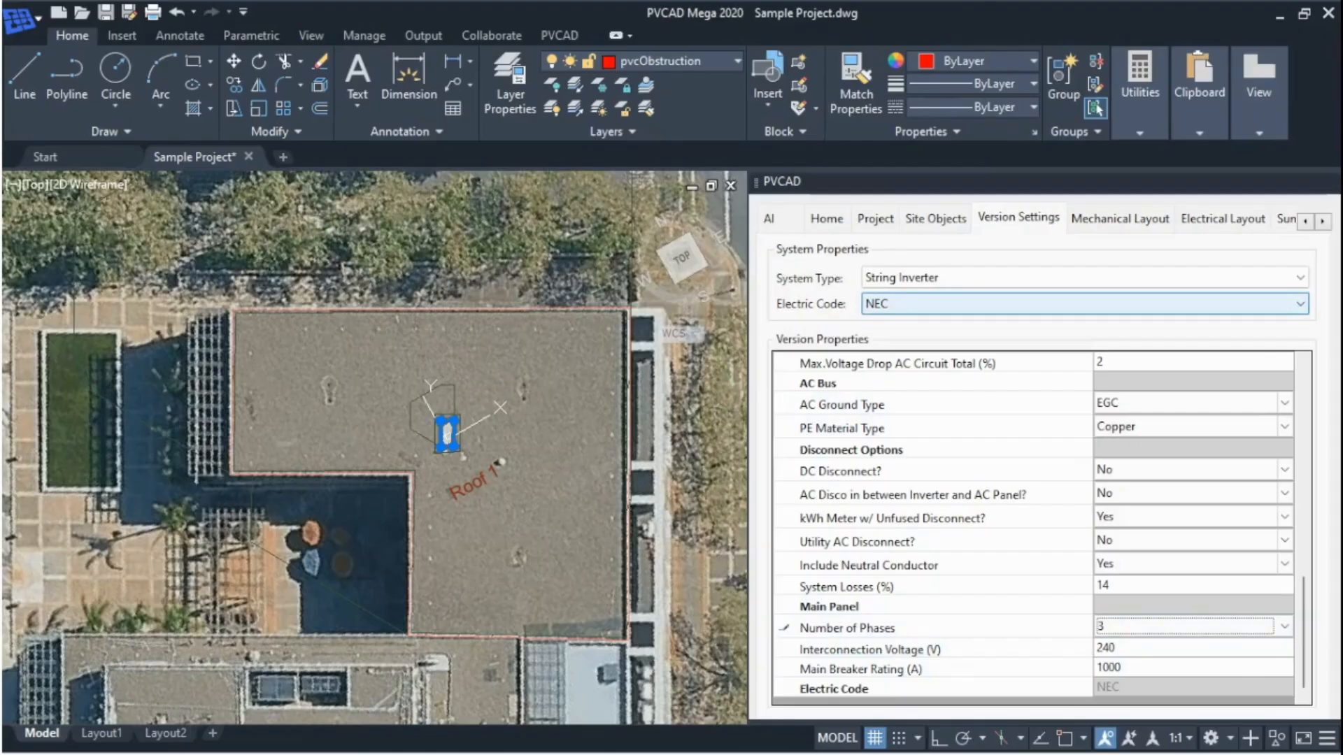
- Set the mechanical layout's tilt angle to 10 and its column spacing to 1.5
click(1119, 303)
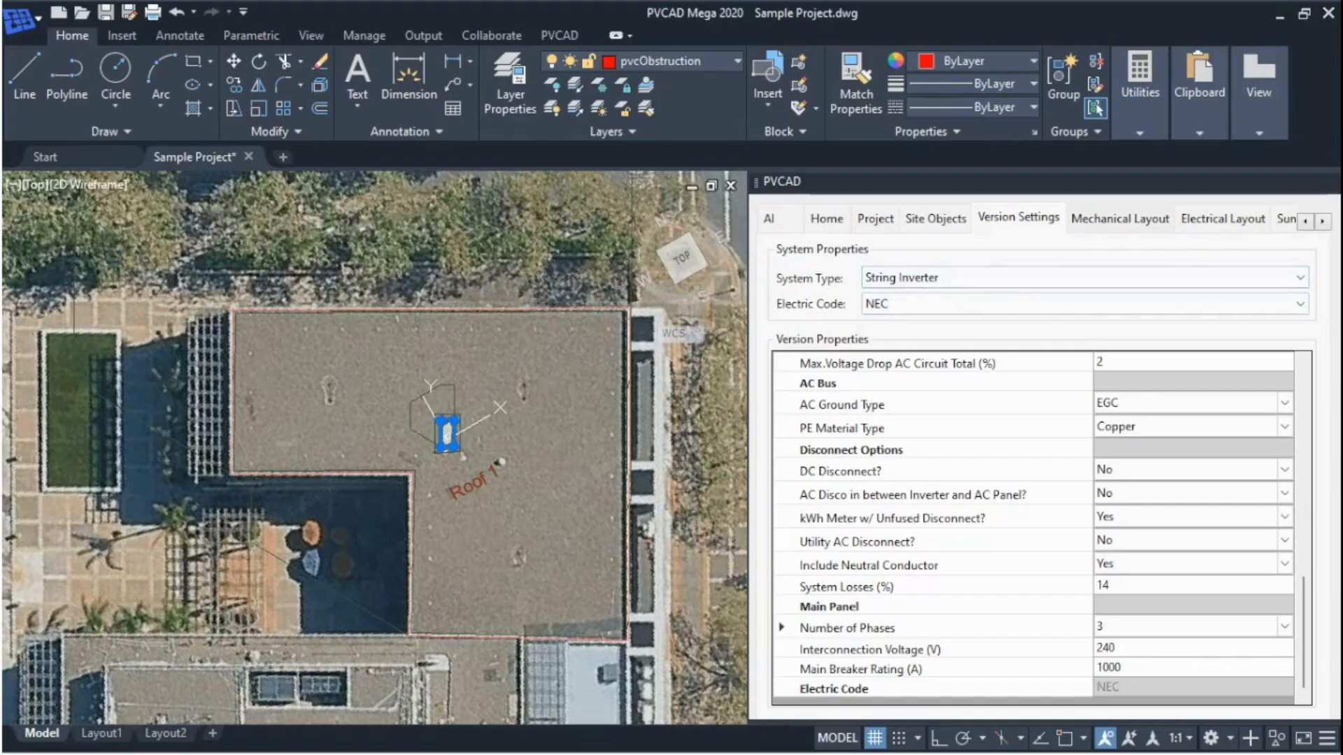
click(1120, 218)
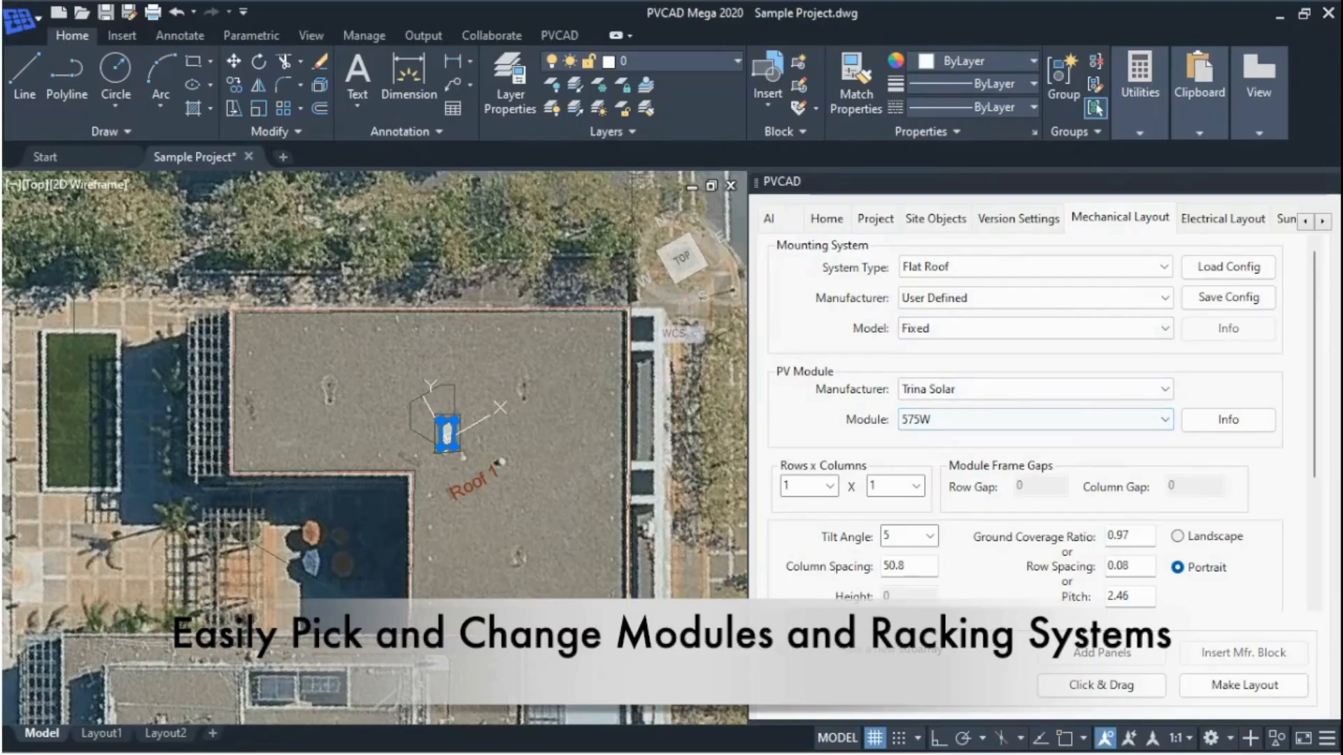
scroll(1035, 420, down, 1)
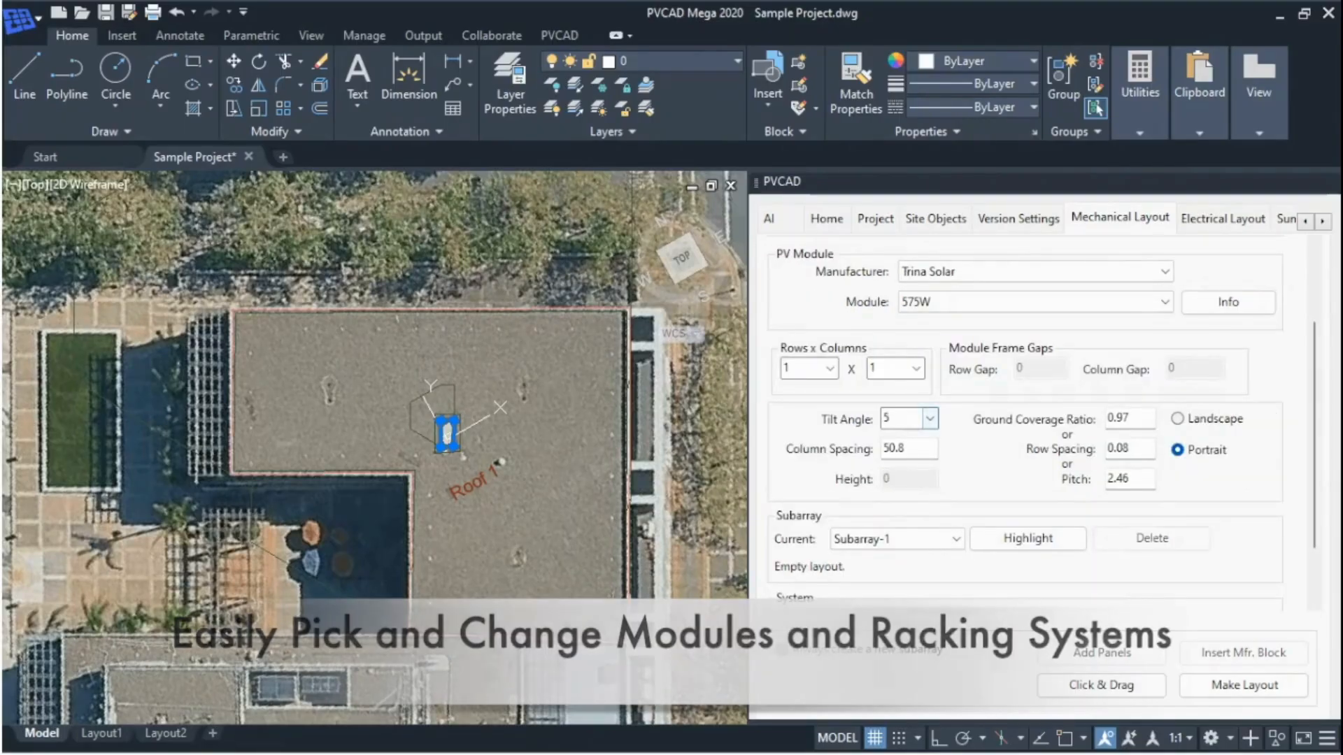
click(930, 418)
click(897, 462)
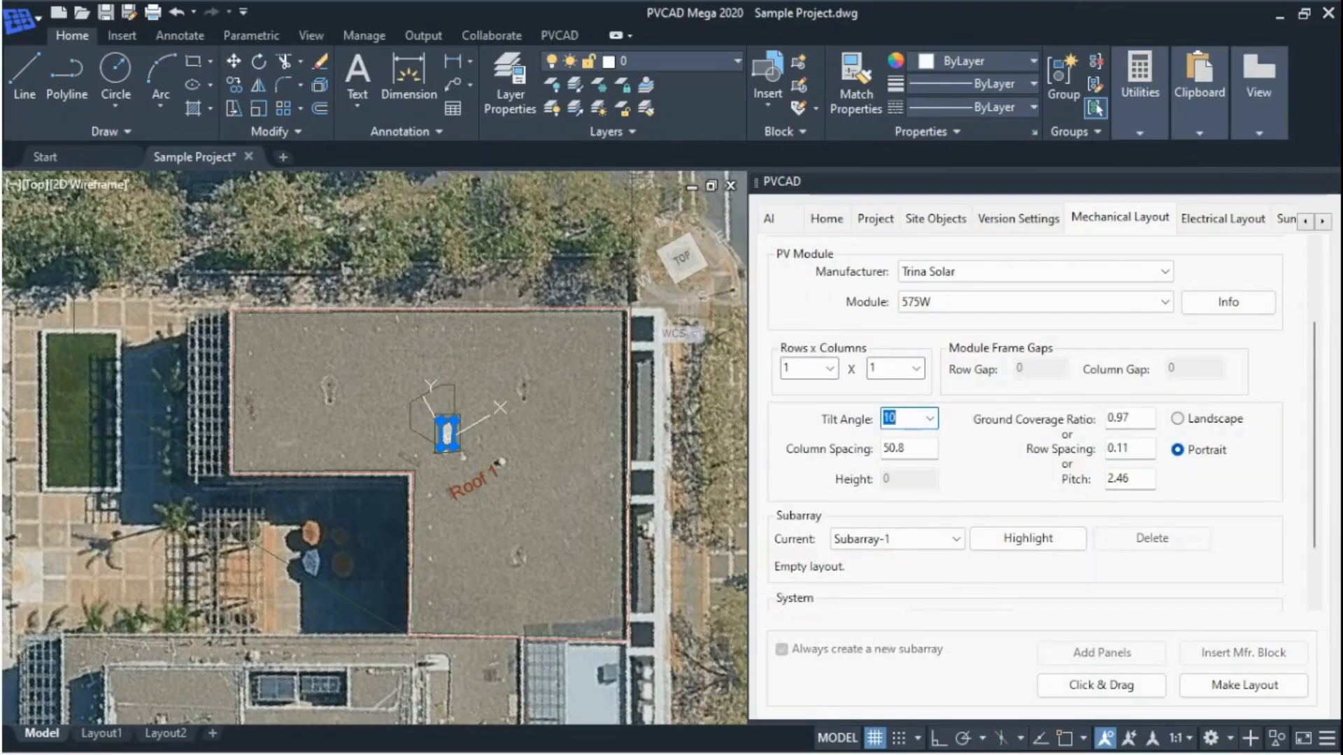
click(889, 448)
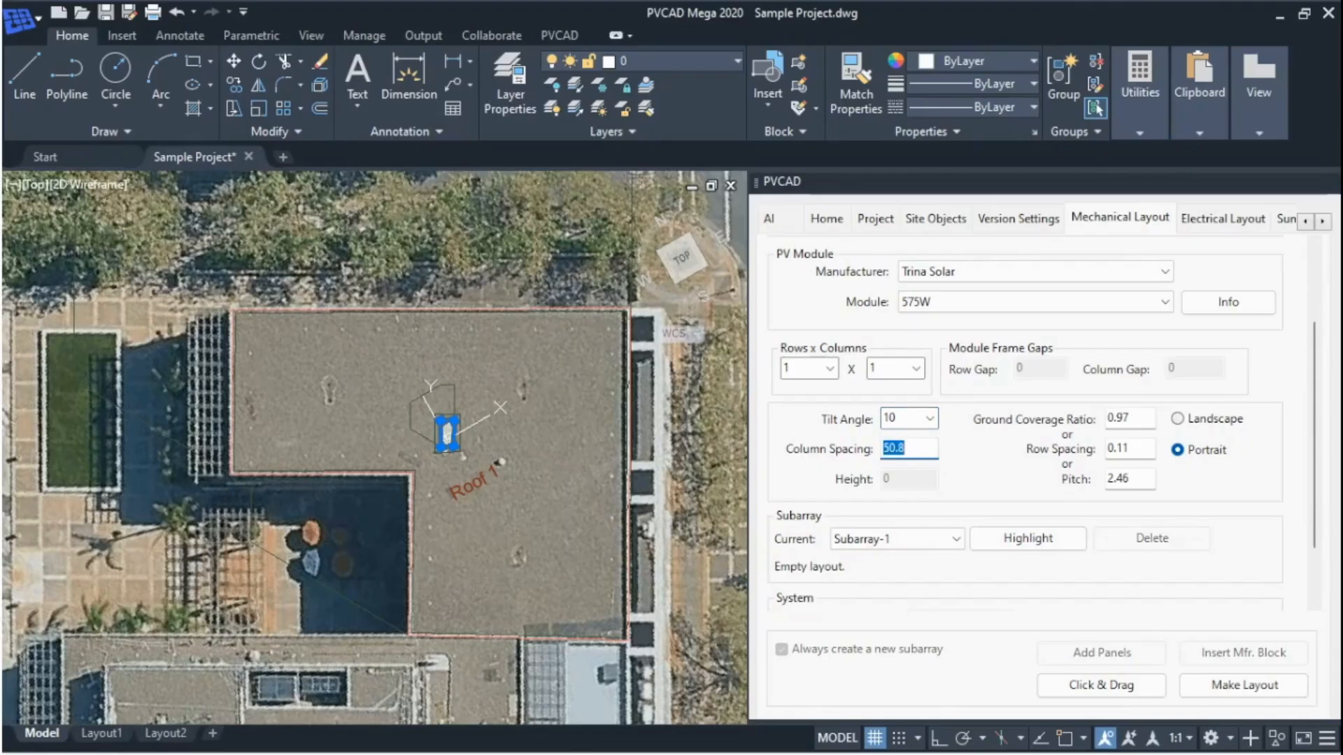
text(1.5)
scroll(1024, 433, down, 1)
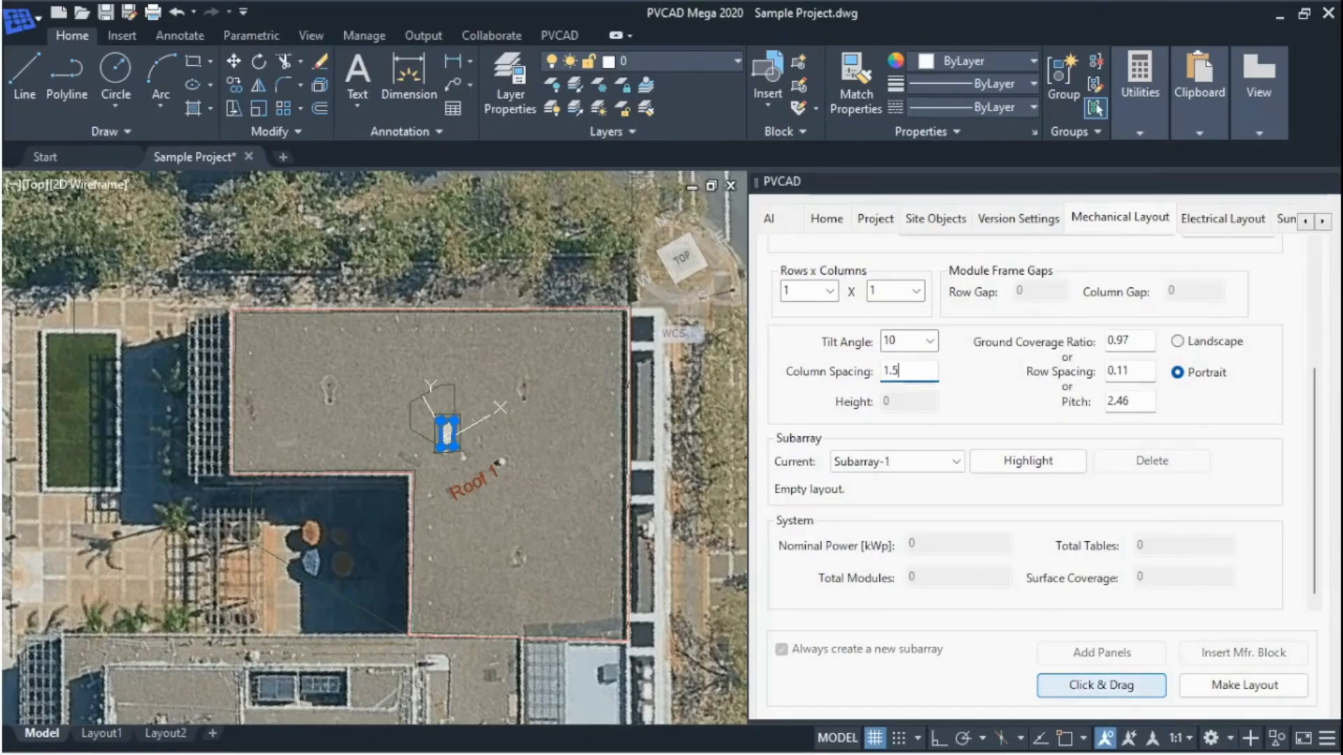
- Make the PV module layout on Roof 1, aligning its azimuth with the roof's vertical edges and starting at the roof's upper-left corner
click(1243, 685)
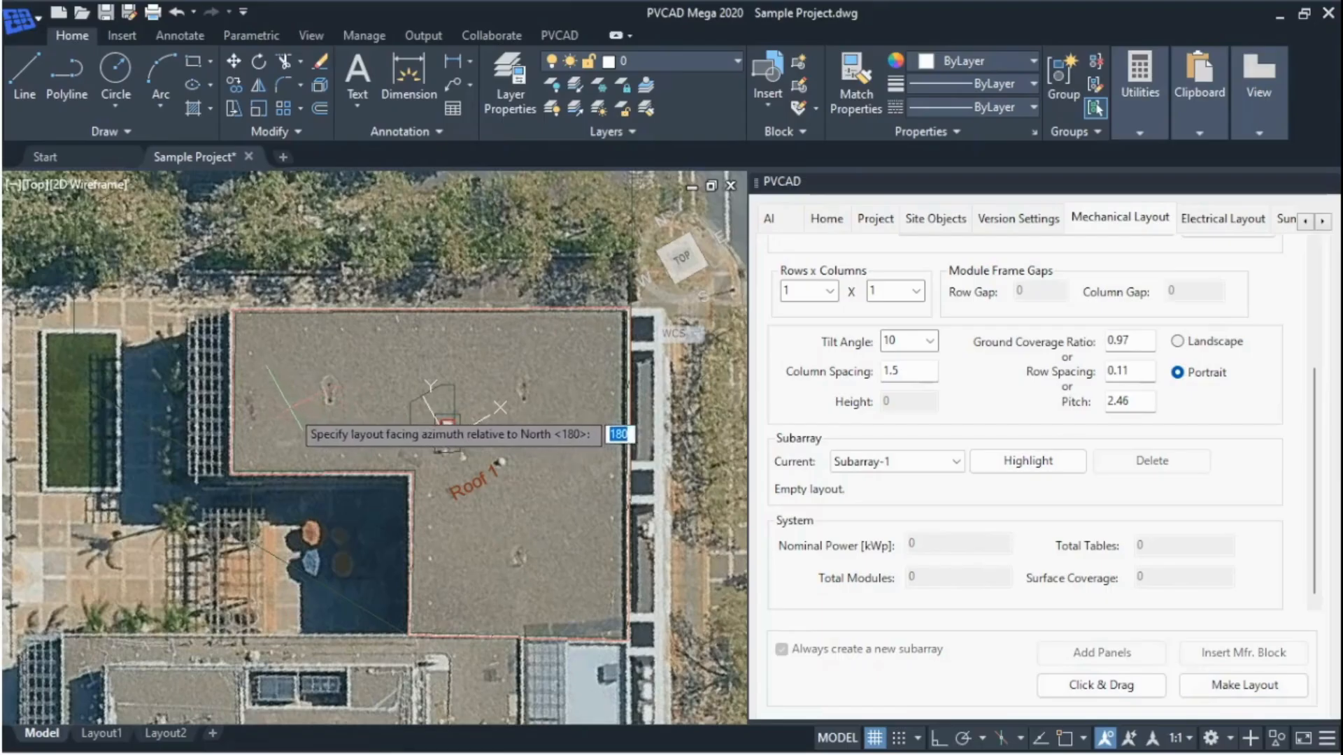
click(503, 563)
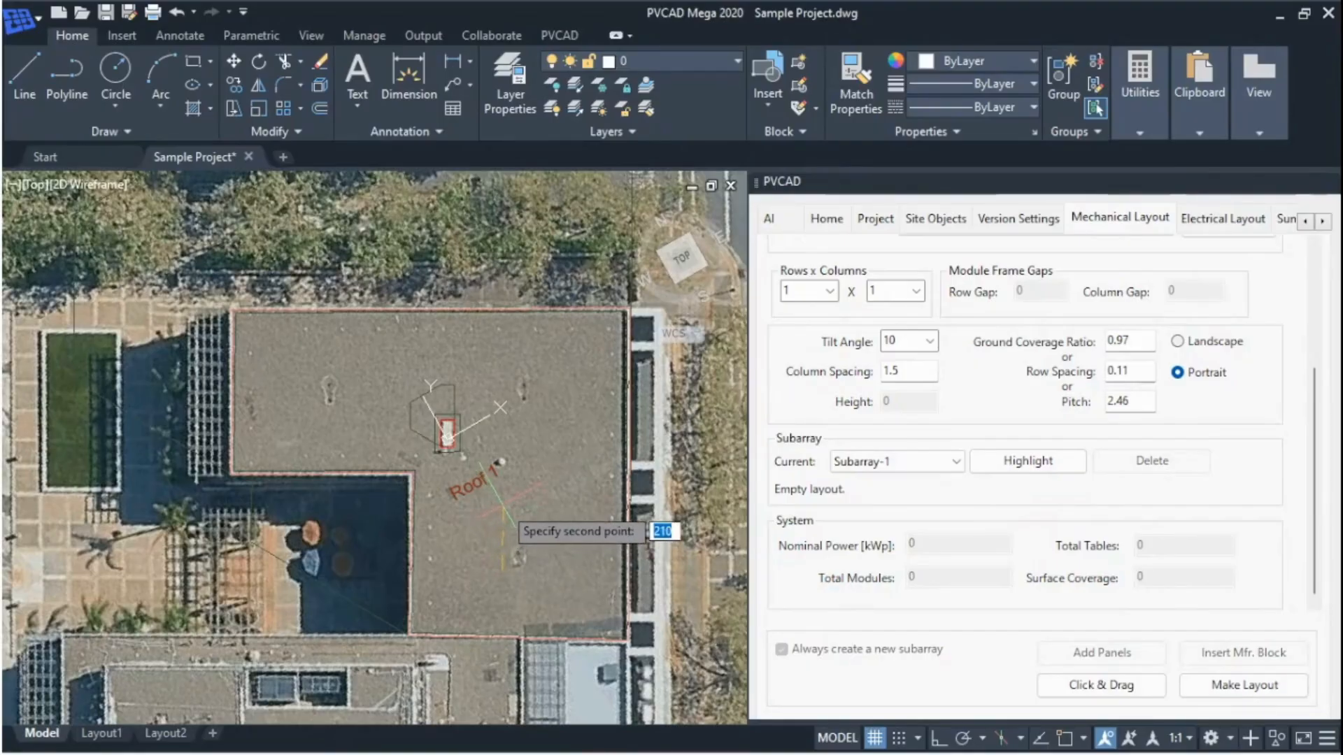
click(503, 505)
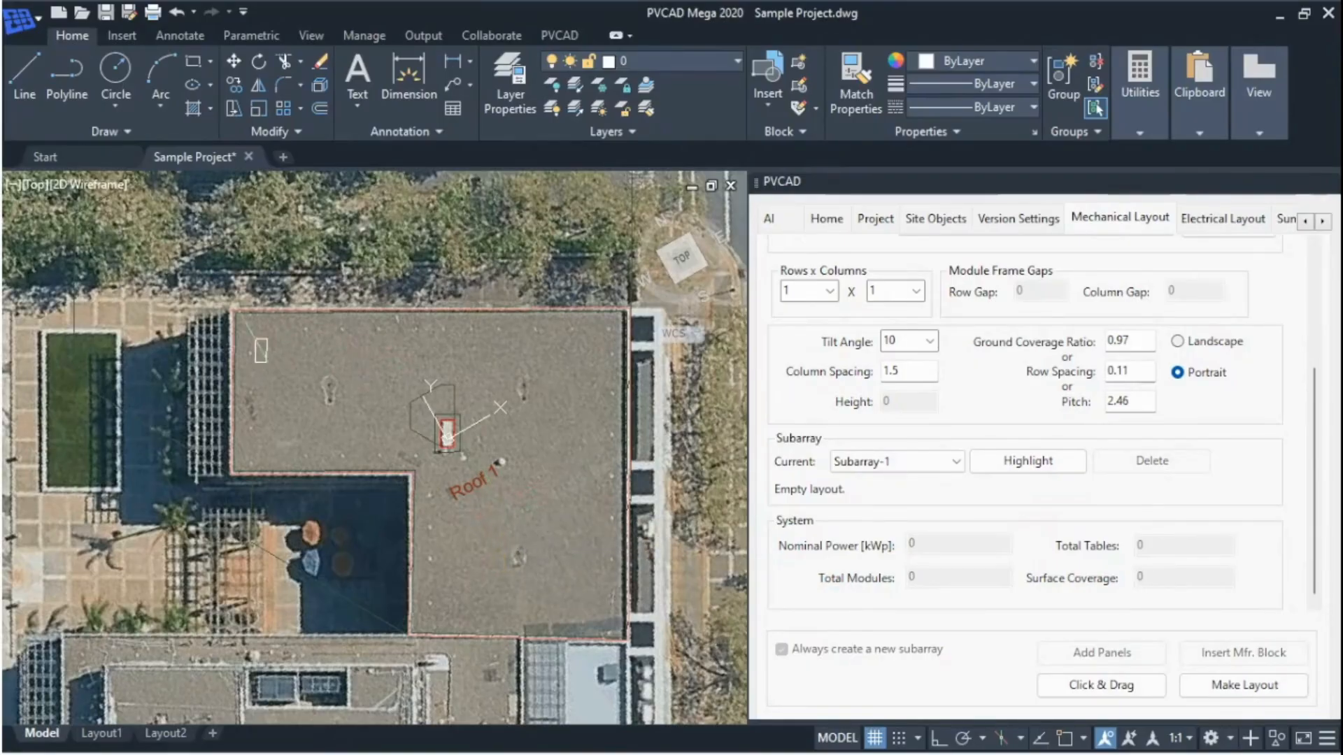
click(254, 333)
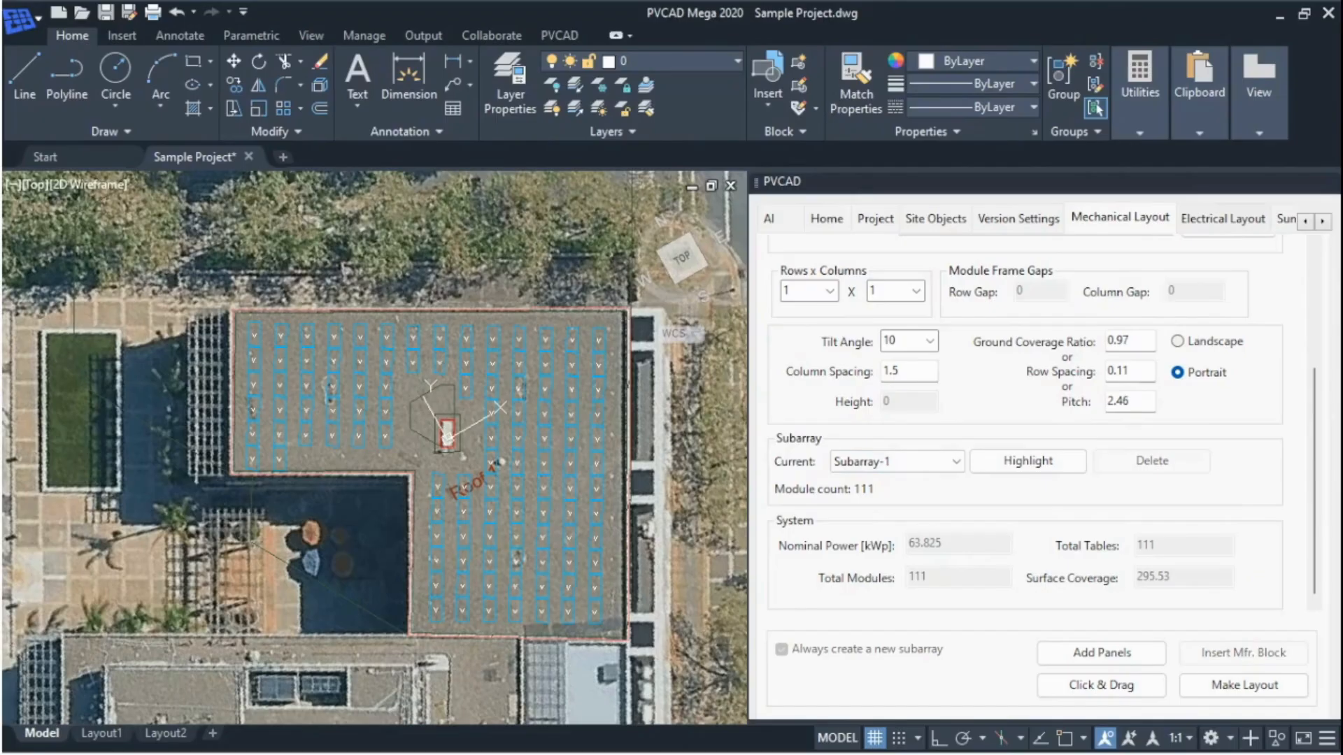
- Select the ABB PVS-60-TL string inverter for the electrical layout
click(1223, 218)
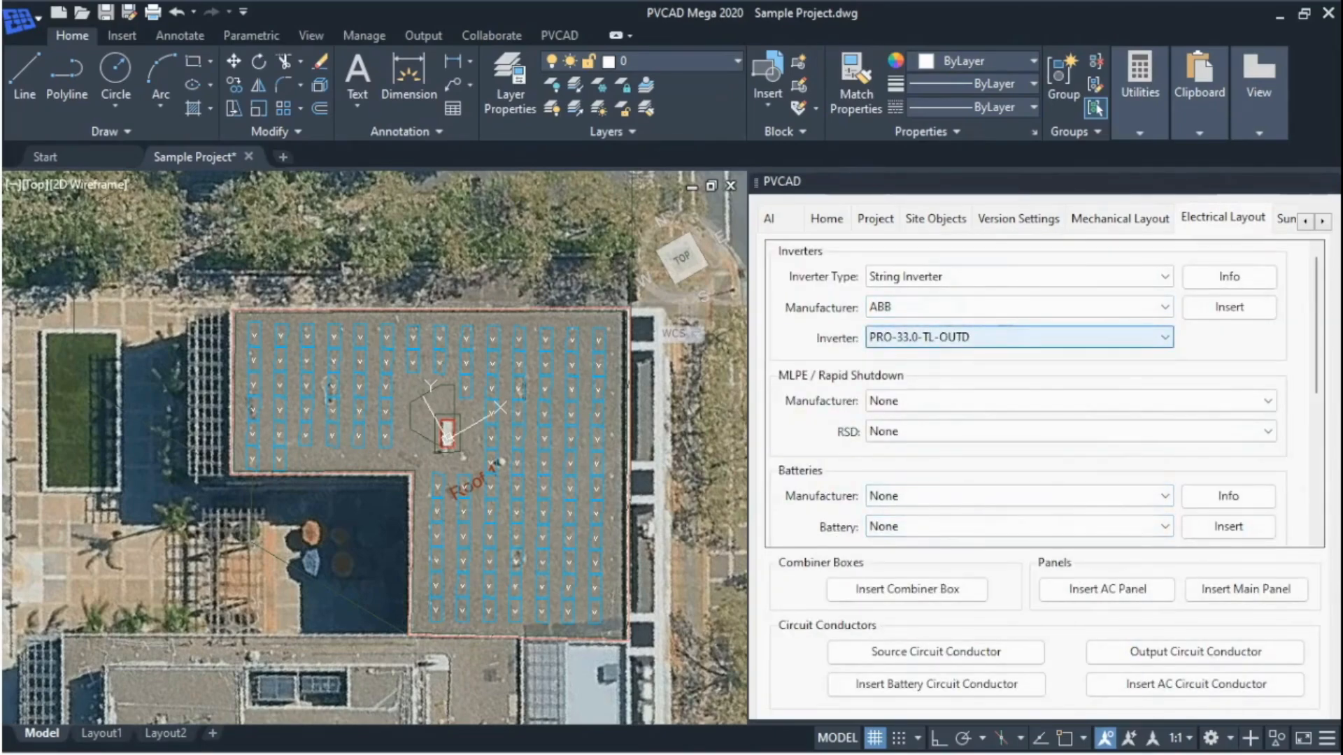
click(1019, 337)
scroll(1049, 431, down, 2)
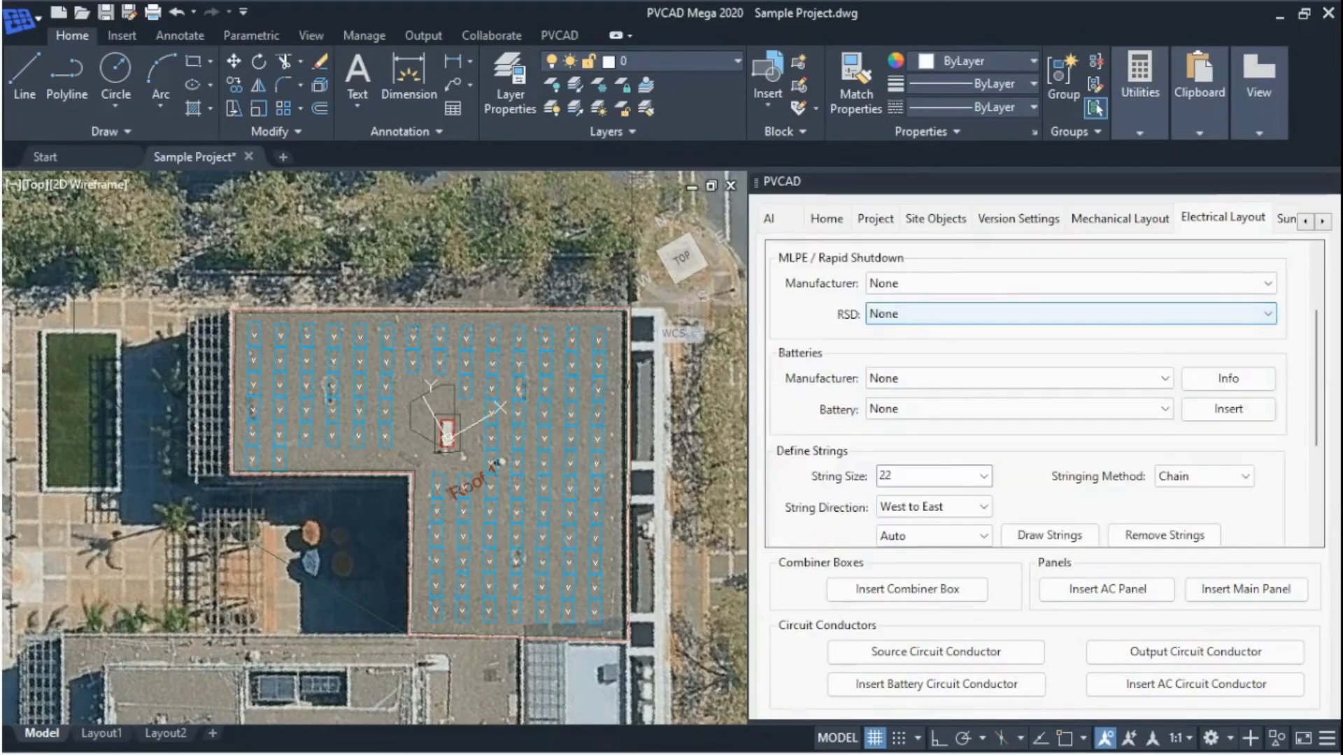
scroll(1049, 315, down, 3)
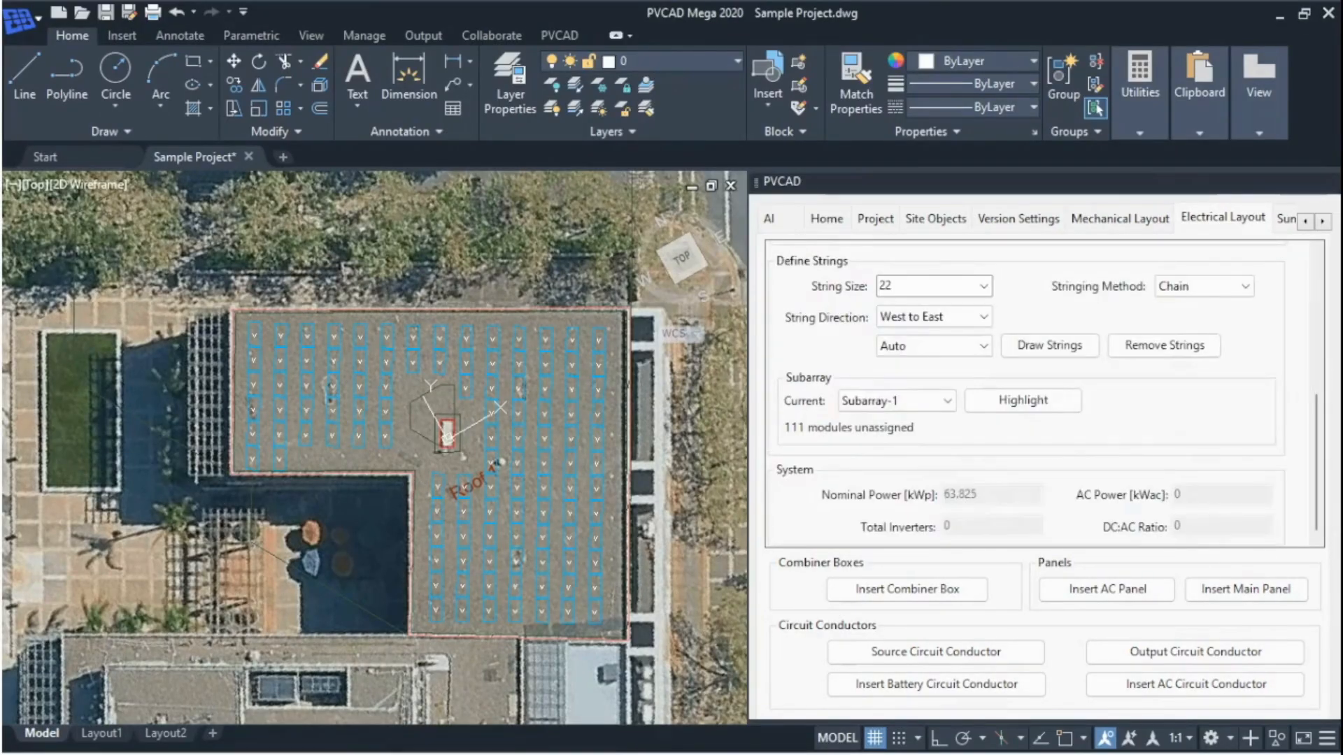
scroll(1049, 401, up, 3)
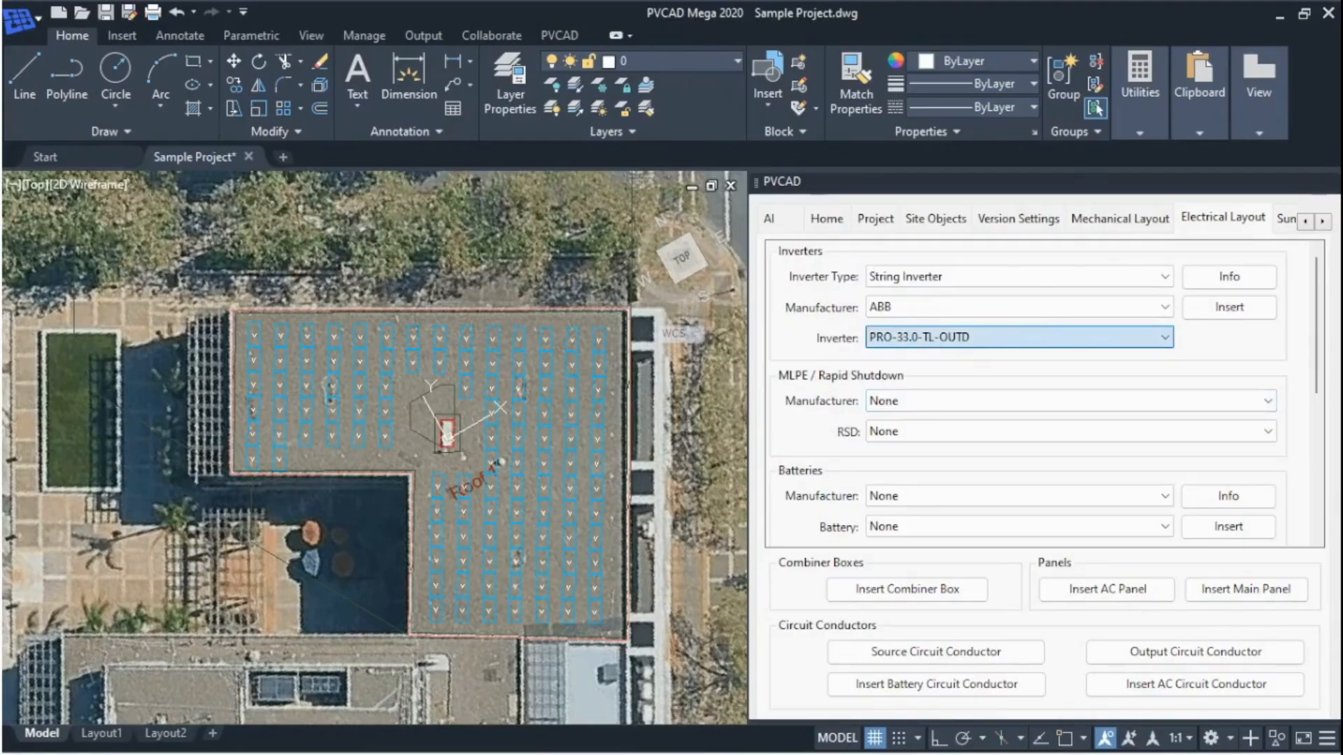
key(Down)
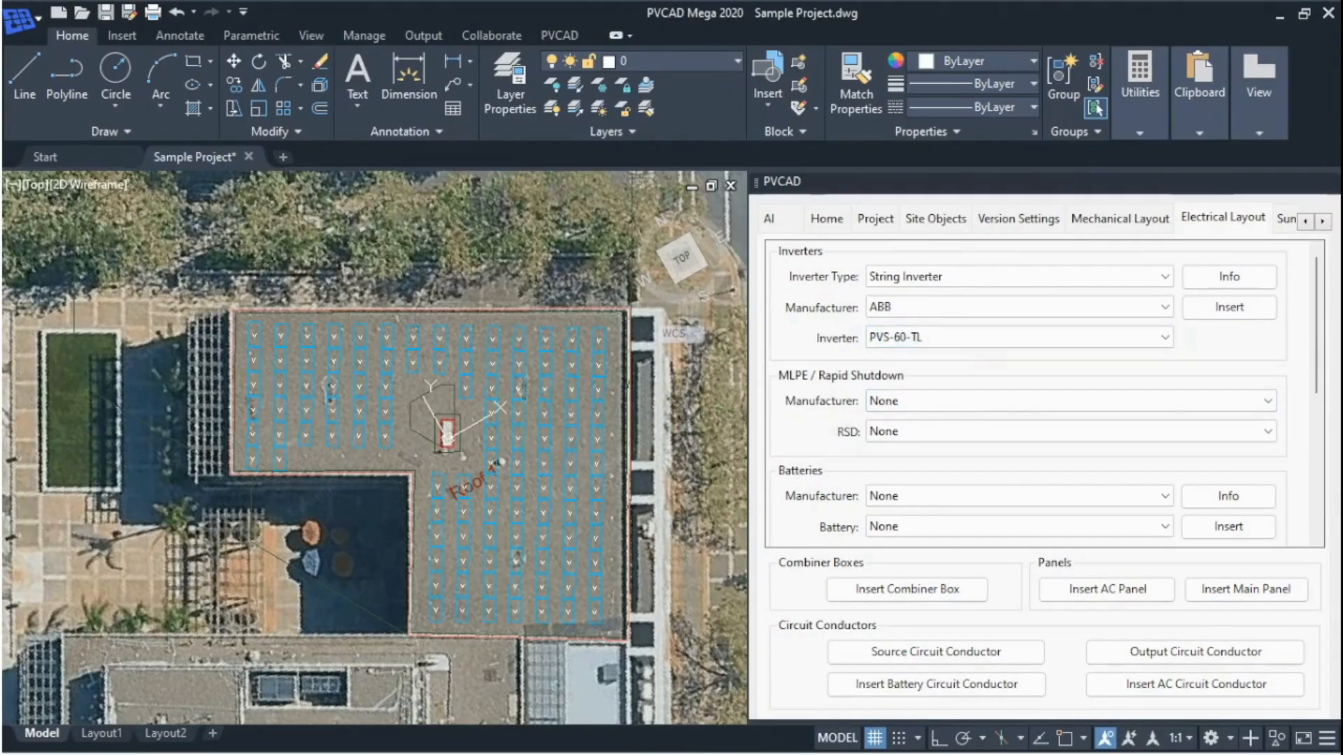
- Define strings of 22 modules in Auto mode with the Chain stringing method, and try to draw them
scroll(1042, 392, down, 3)
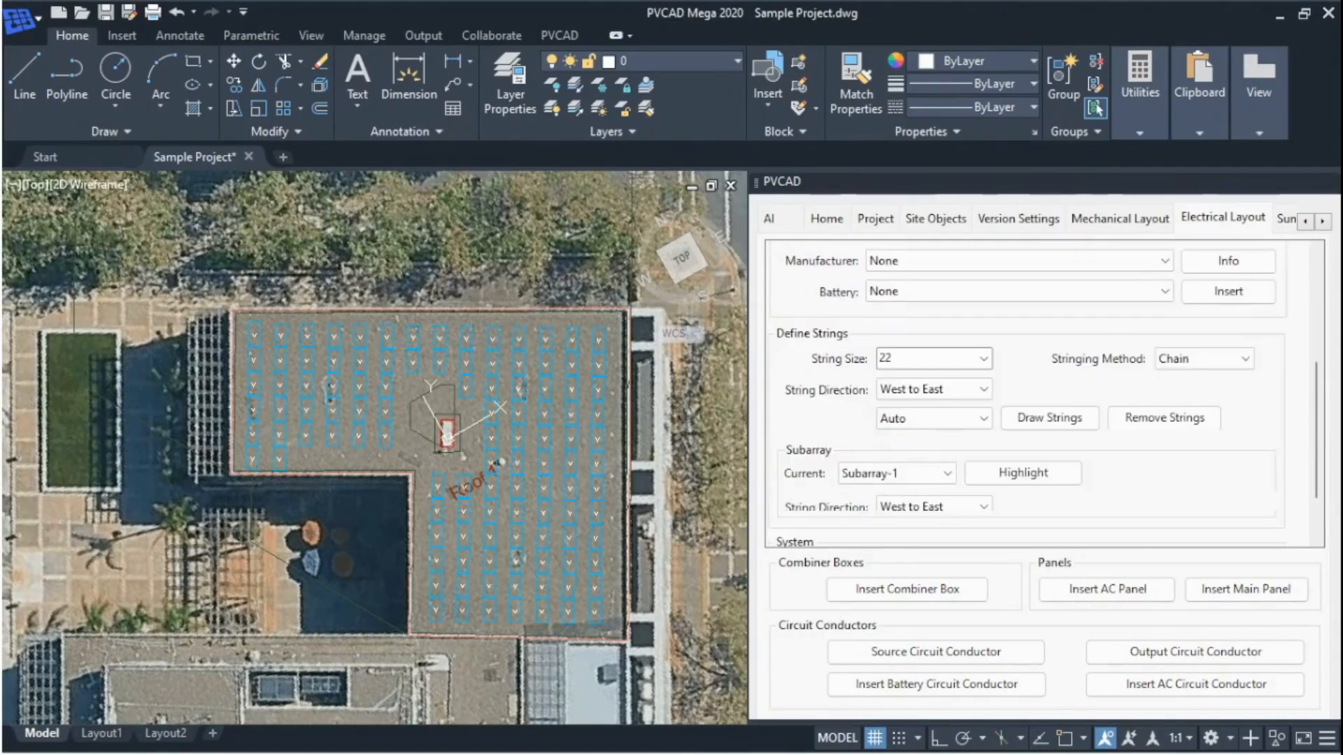
scroll(979, 391, down, 1)
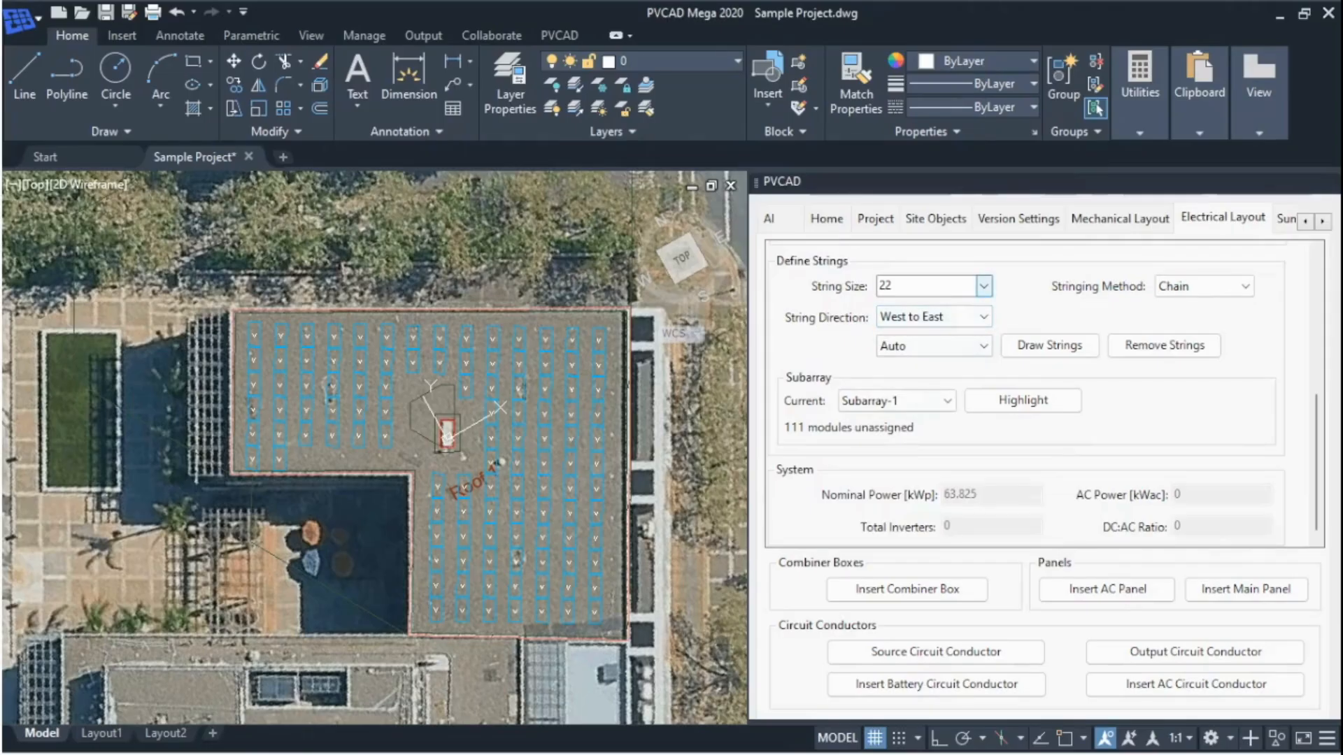
click(983, 286)
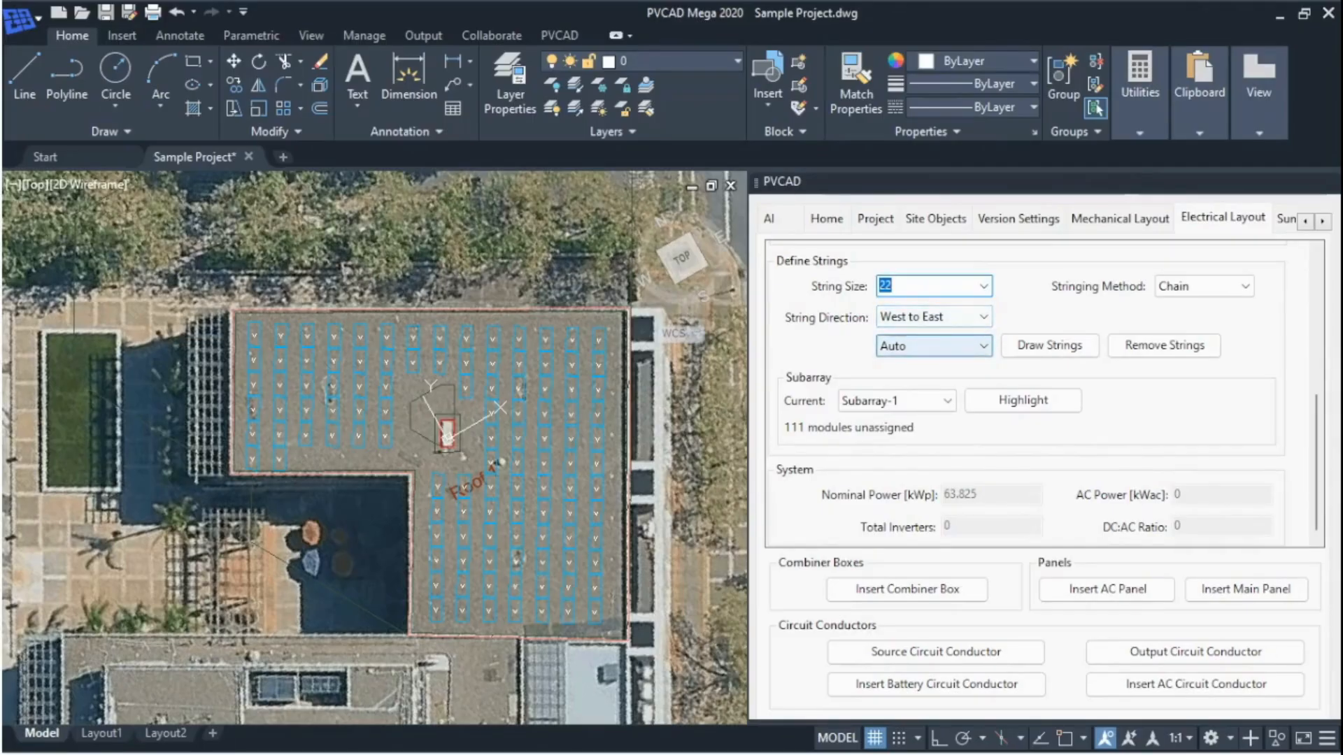
click(937, 346)
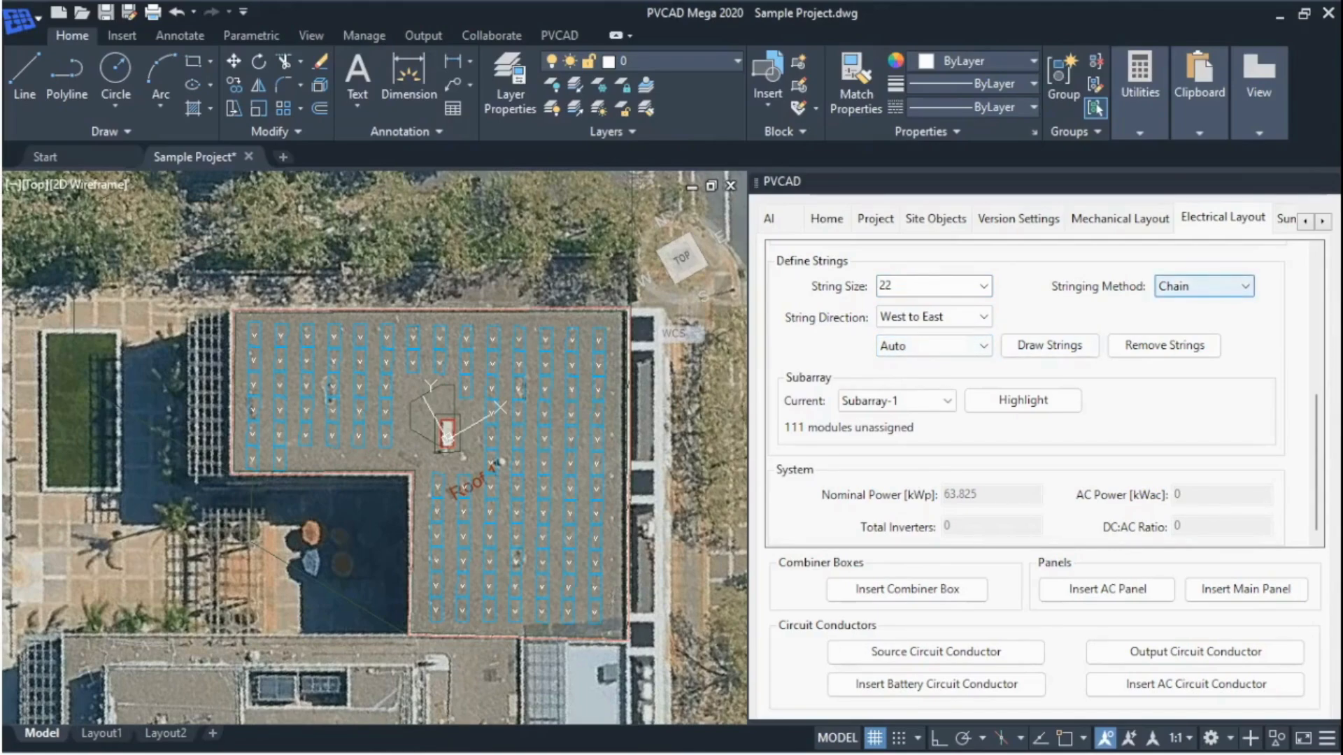
click(1203, 286)
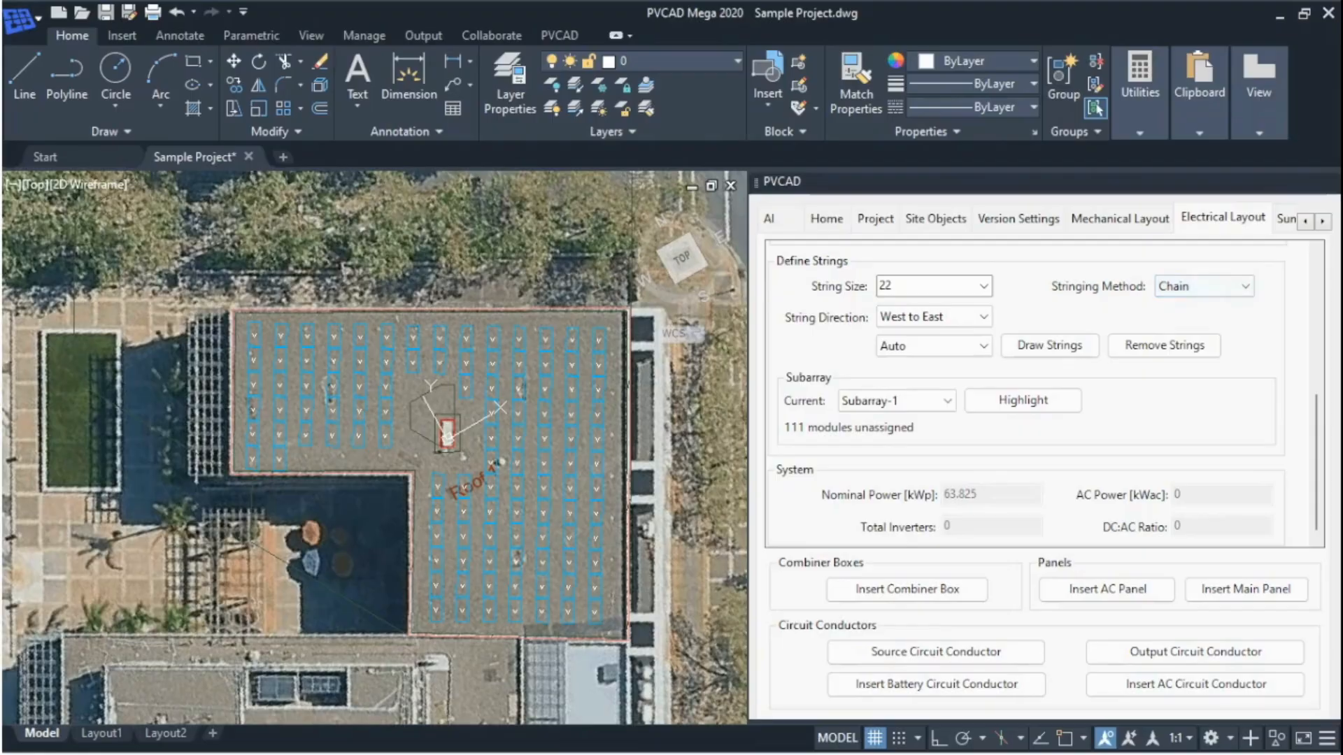
click(1049, 346)
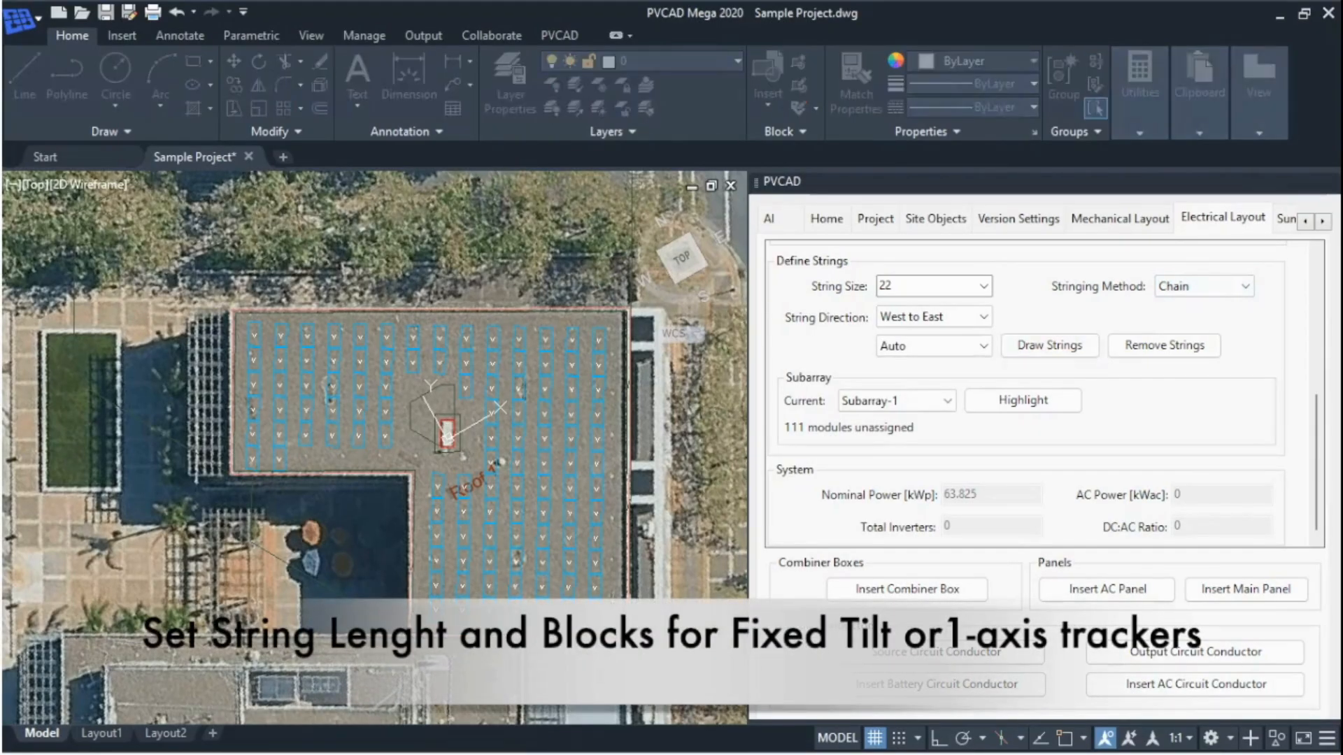
- Insert the PVS-60-TL inverter on the roof just below and left of the obstruction, and check its placed symbol
scroll(1019, 454, up, 2)
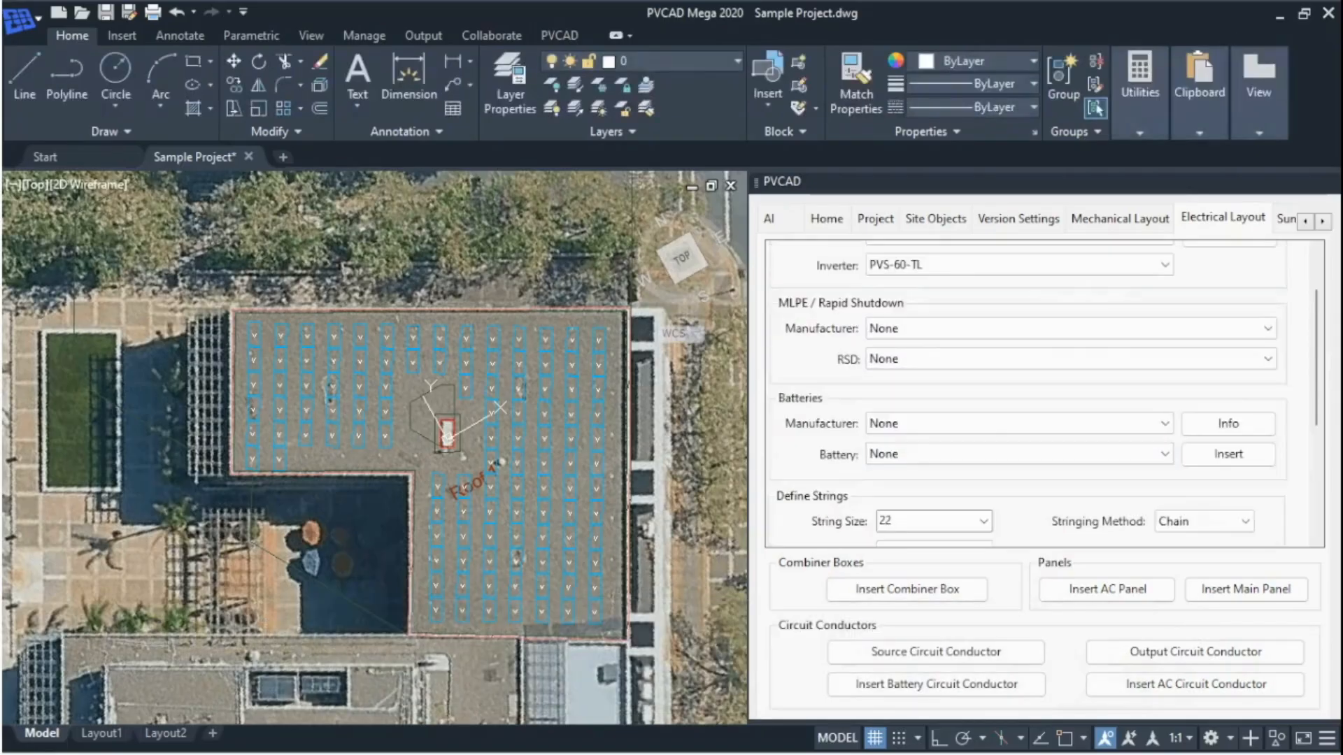
scroll(1049, 329, up, 1)
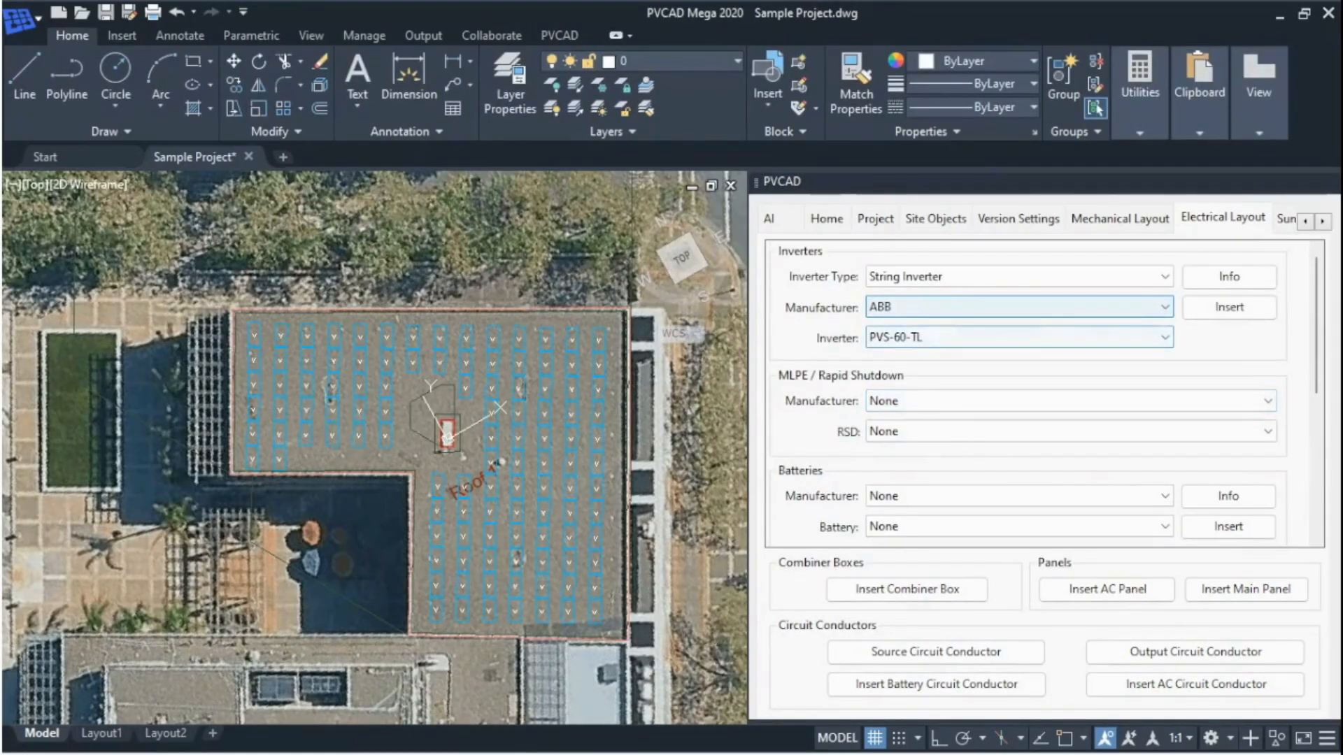
click(1229, 307)
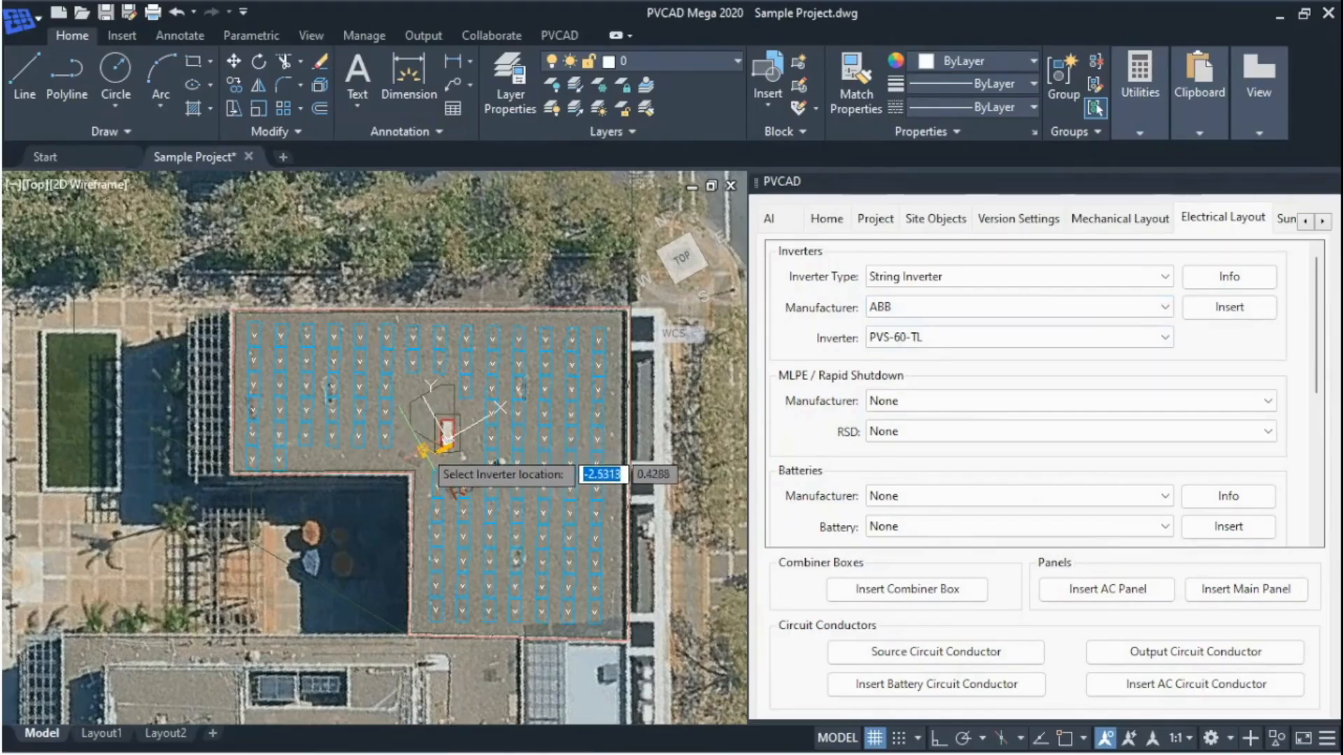
click(444, 440)
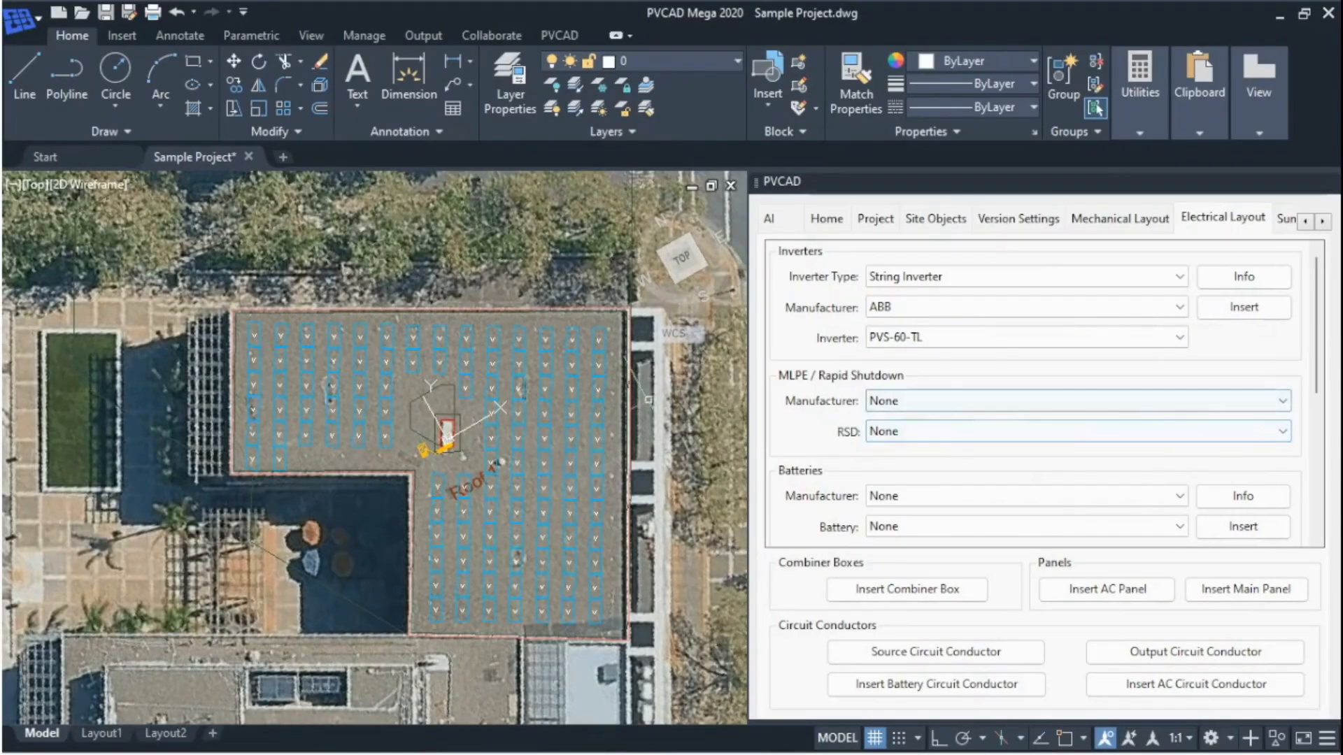
scroll(398, 453, up, 8)
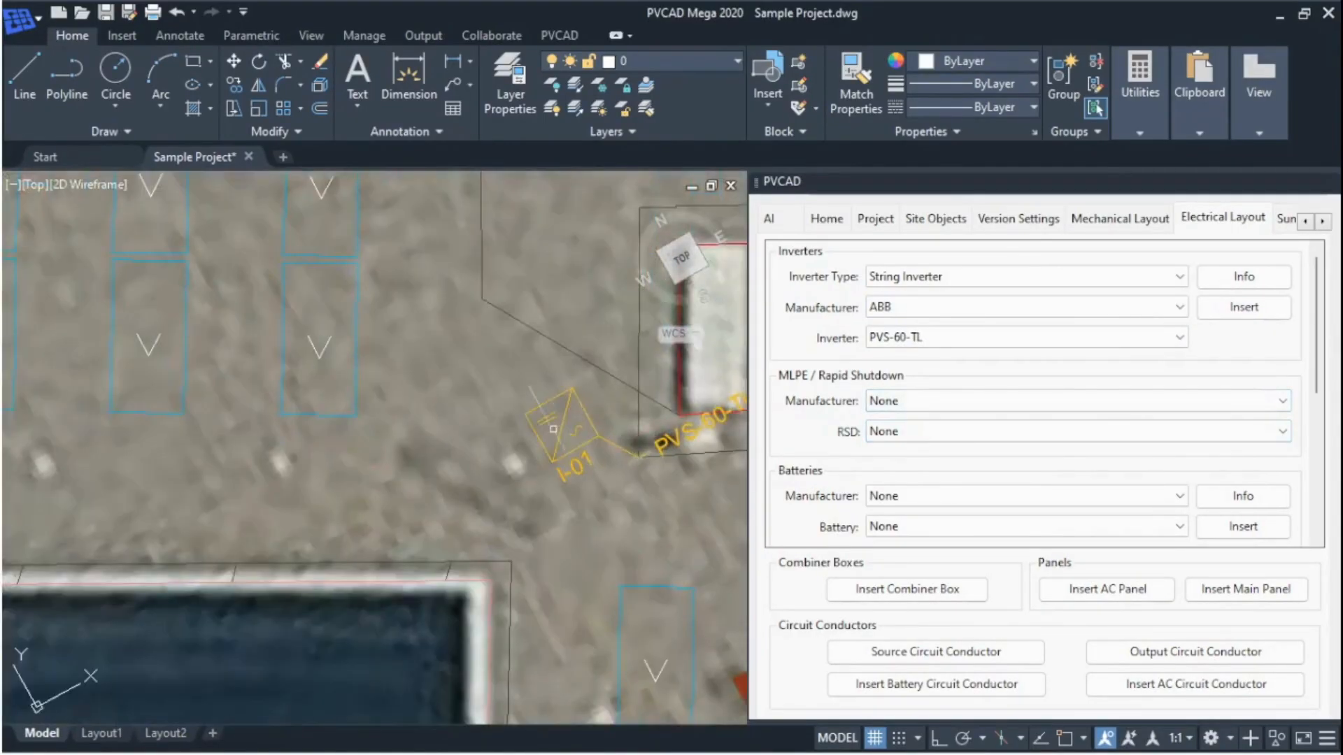
scroll(571, 445, down, 8)
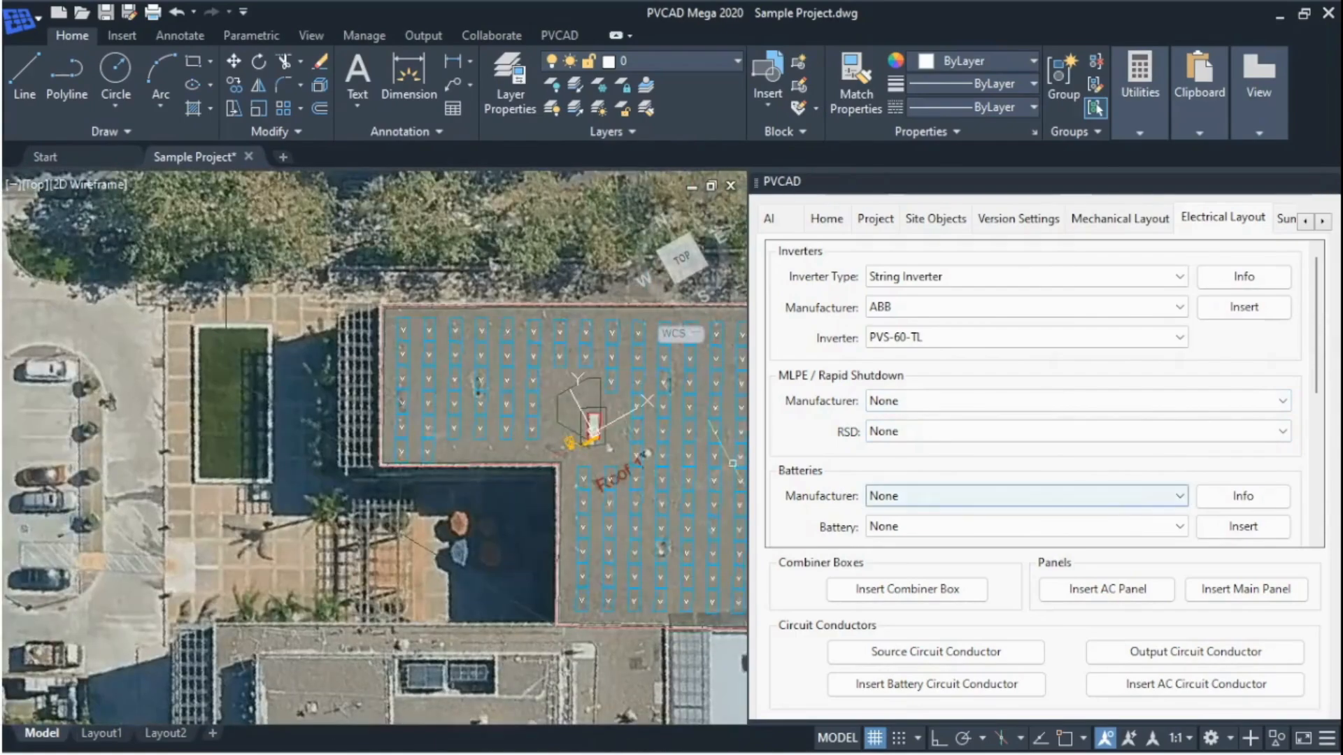
- Draw the strings automatically across all modules on the L-shaped roof, using string size 22 from West to East
scroll(1042, 391, down, 3)
scroll(1049, 392, down, 1)
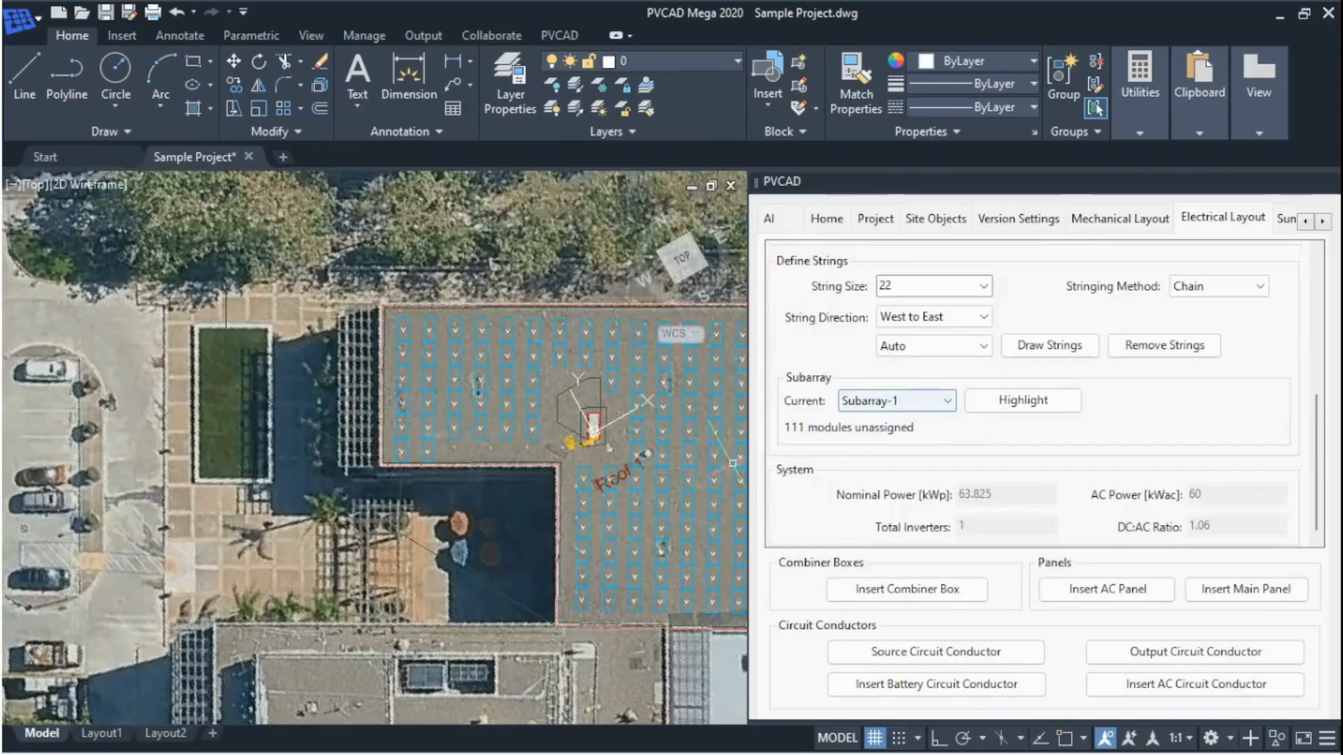
click(1049, 344)
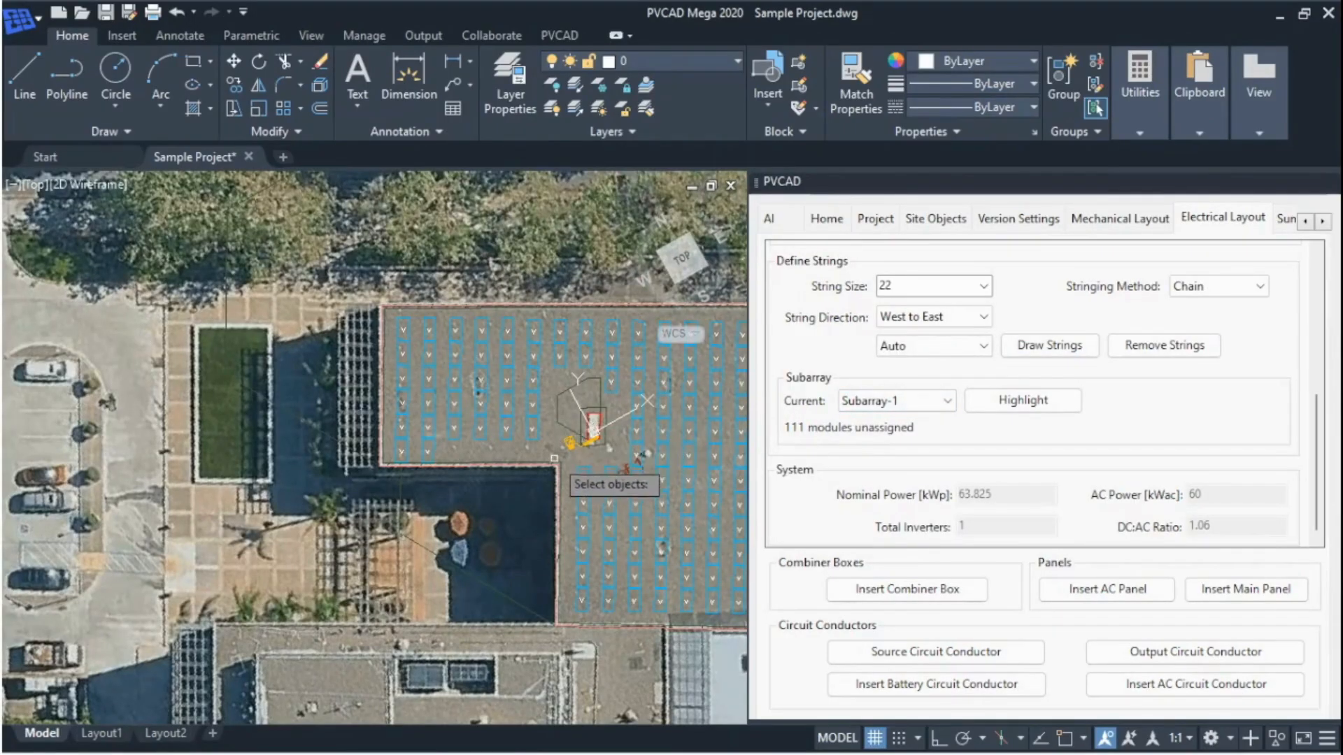
scroll(654, 490, down, 5)
scroll(699, 543, up, 4)
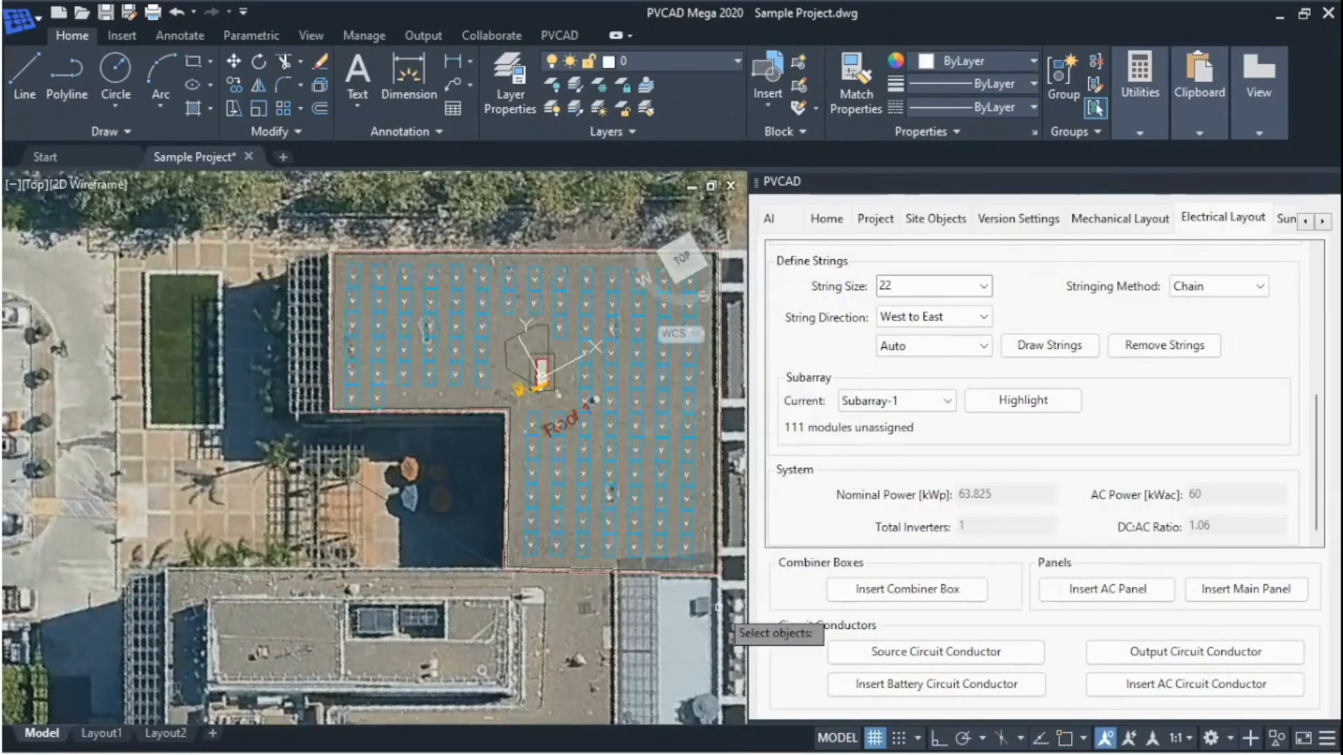
mouse_move(713, 607)
mouse_down()
mouse_move(353, 538)
mouse_move(503, 227)
mouse_move(683, 253)
mouse_move(707, 563)
mouse_up()
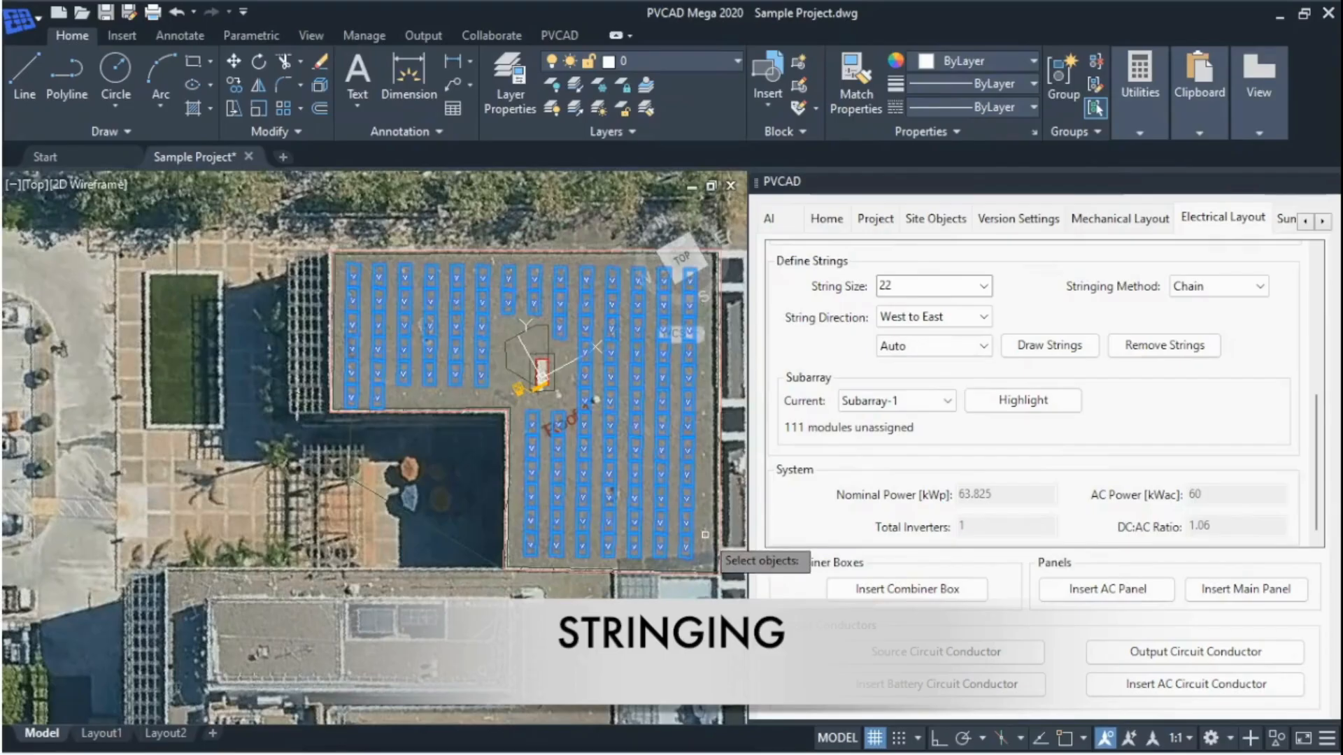
key(Return)
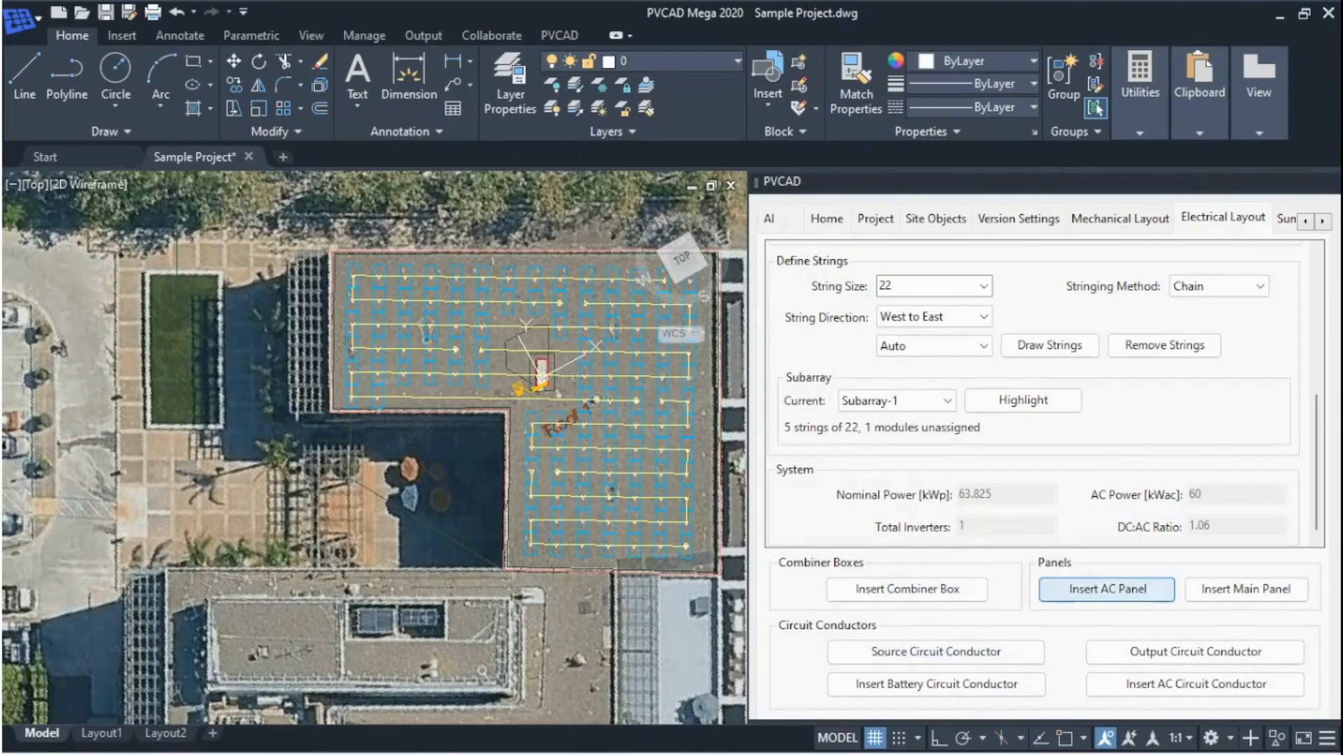
- Insert an AC panel near the roof's inner edge left of the inverter, and a main panel just left of it
click(1107, 589)
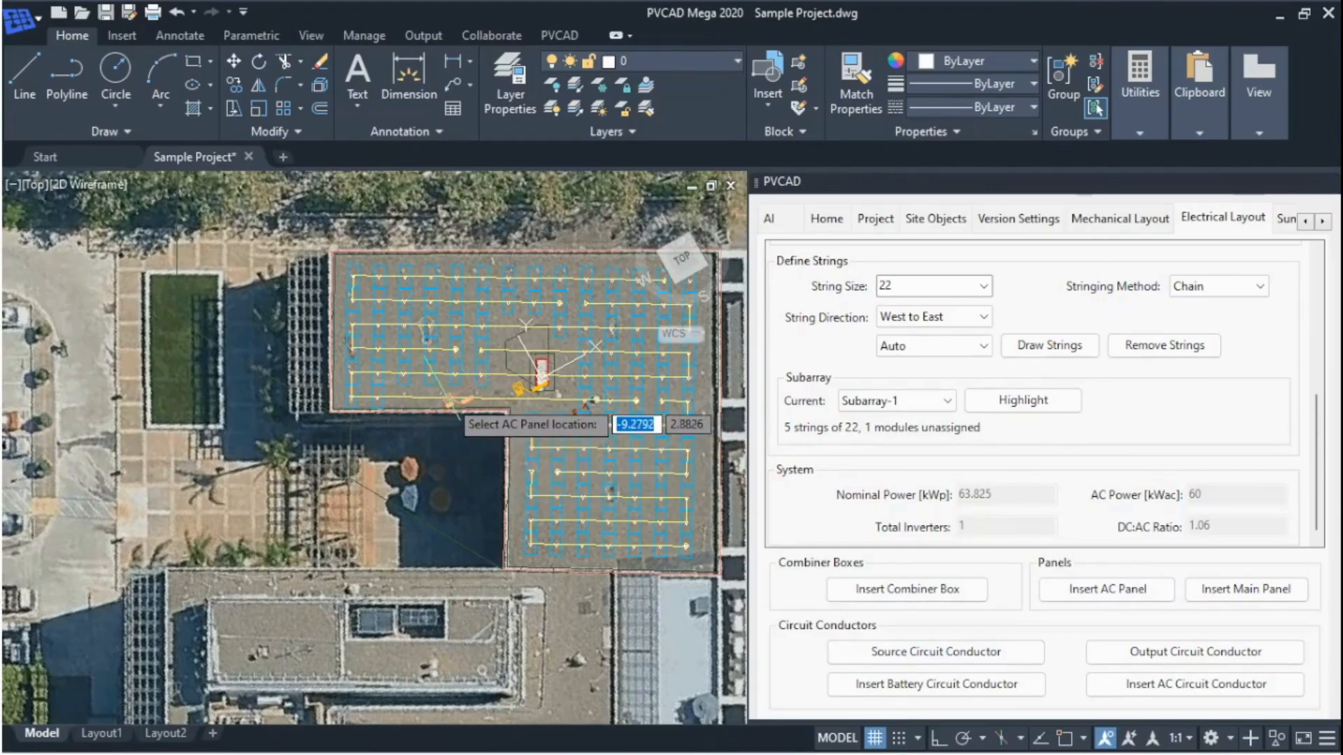
click(449, 400)
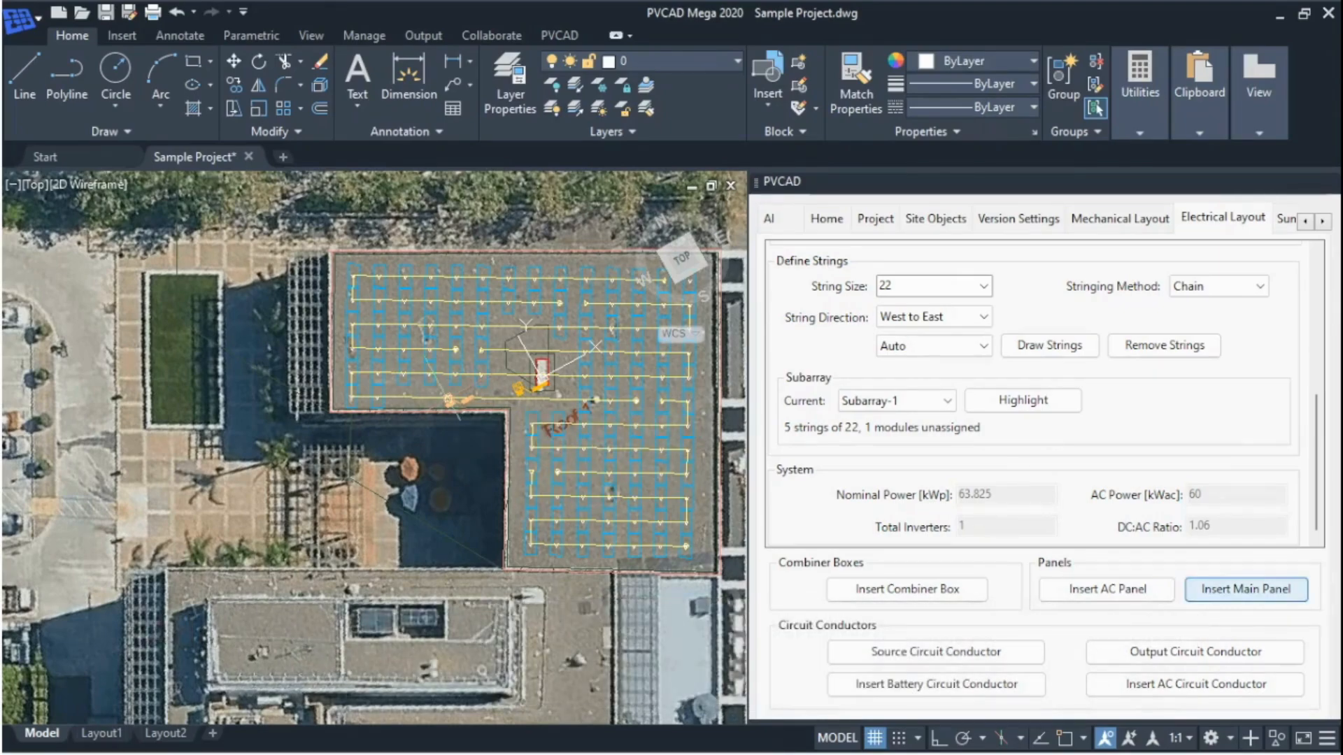
click(1245, 589)
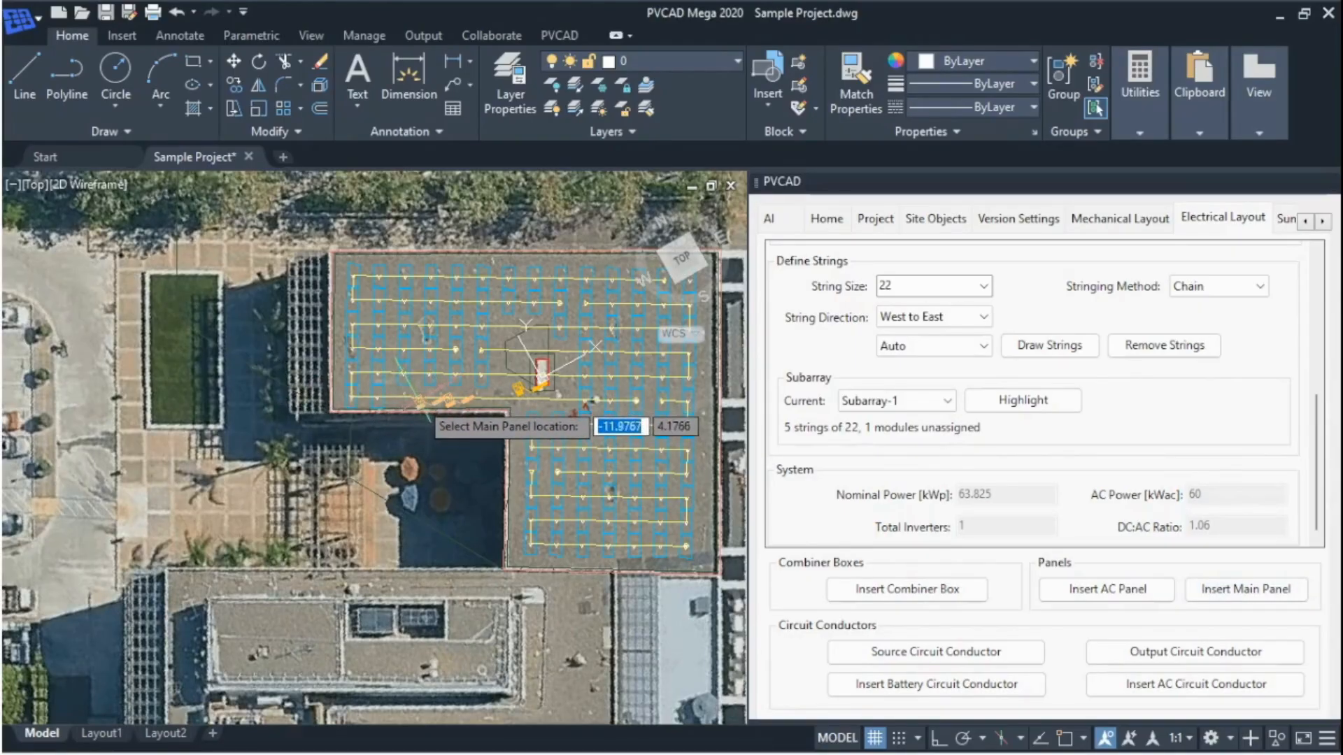
click(422, 406)
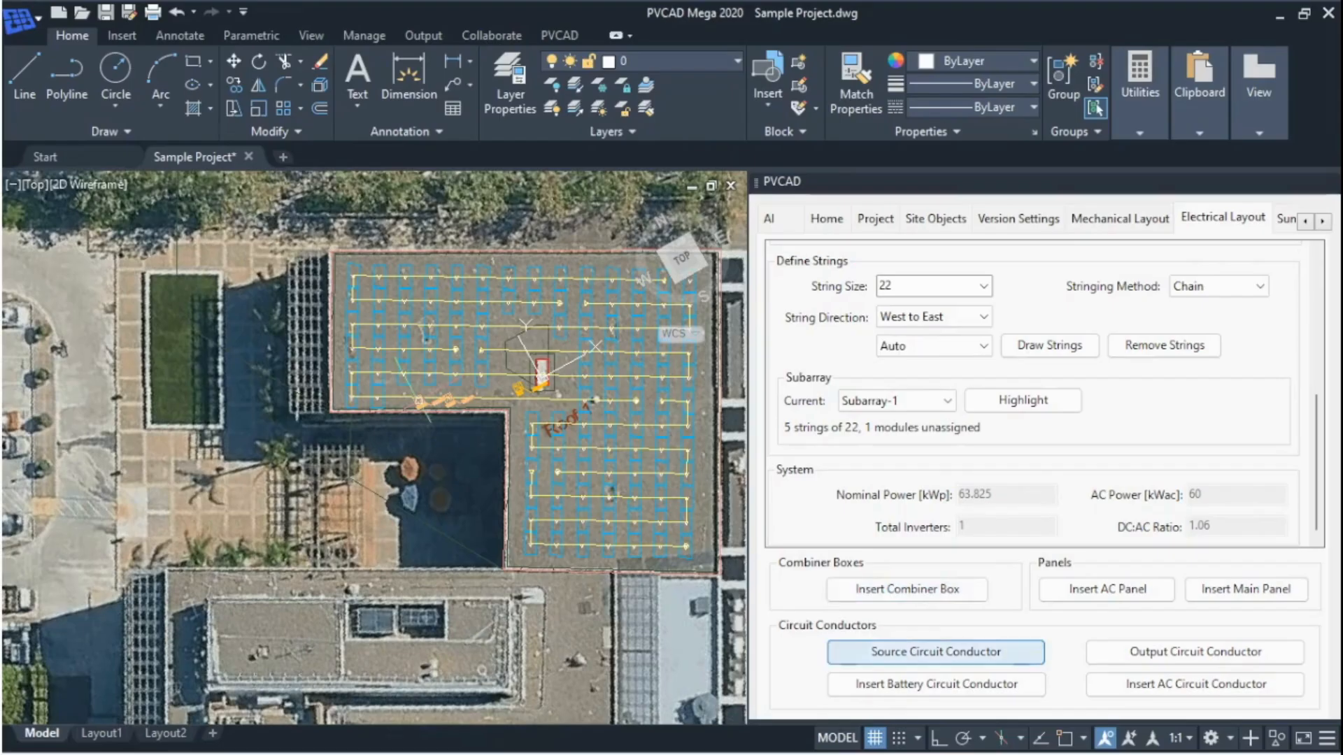
- Connect the inverter to the AC panel with an AC circuit conductor
click(1195, 651)
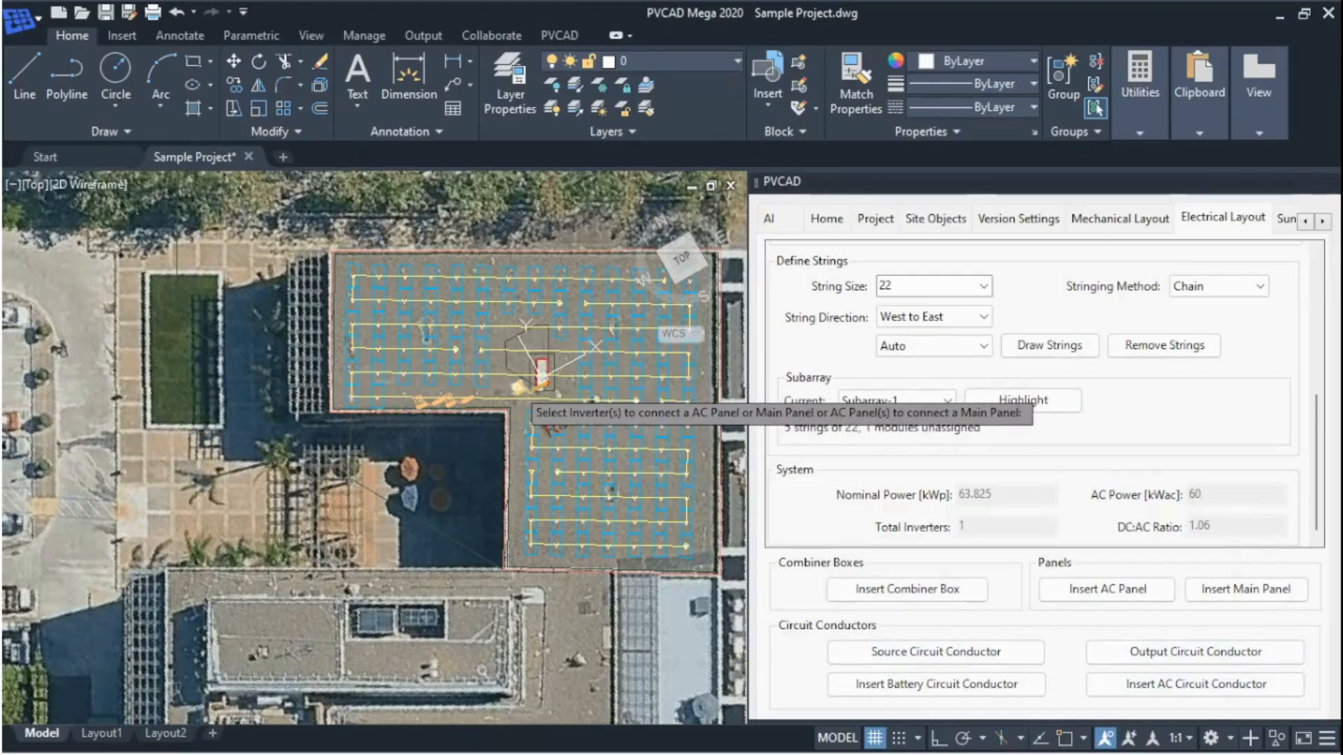
click(515, 386)
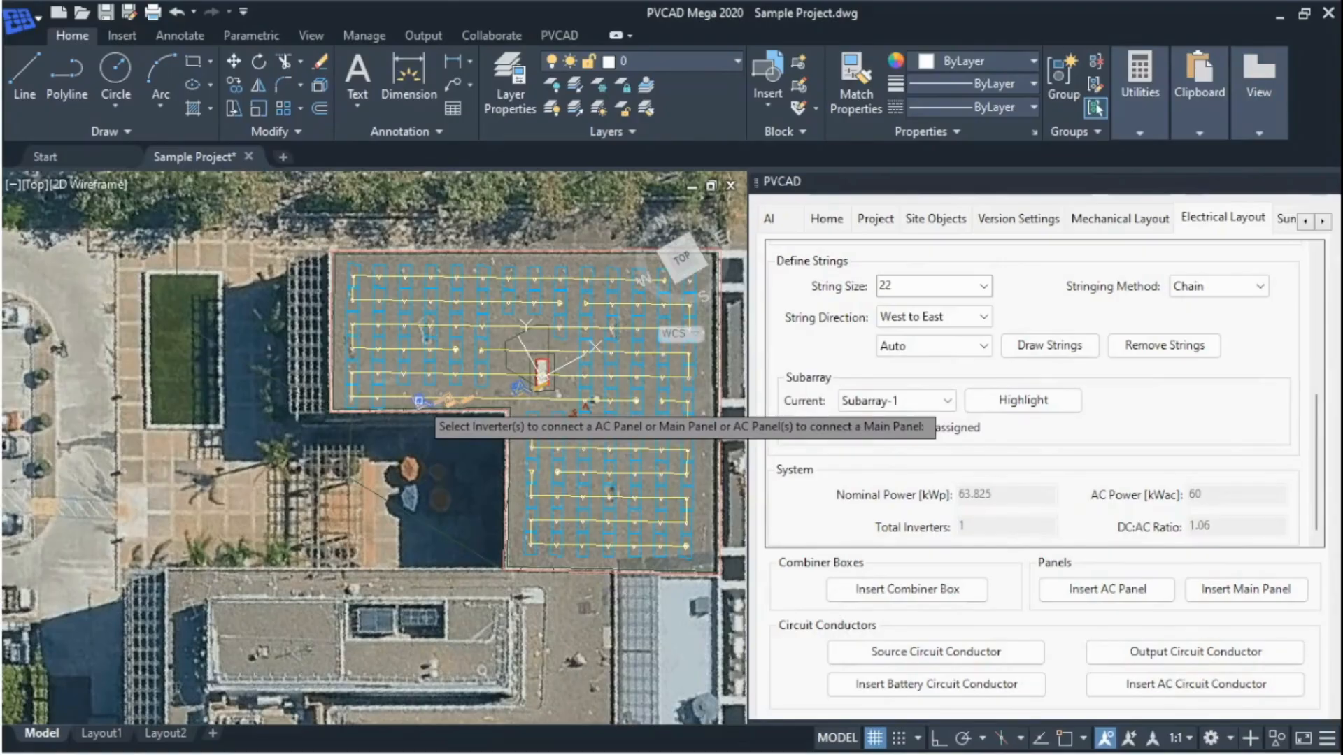
scroll(419, 401, up, 5)
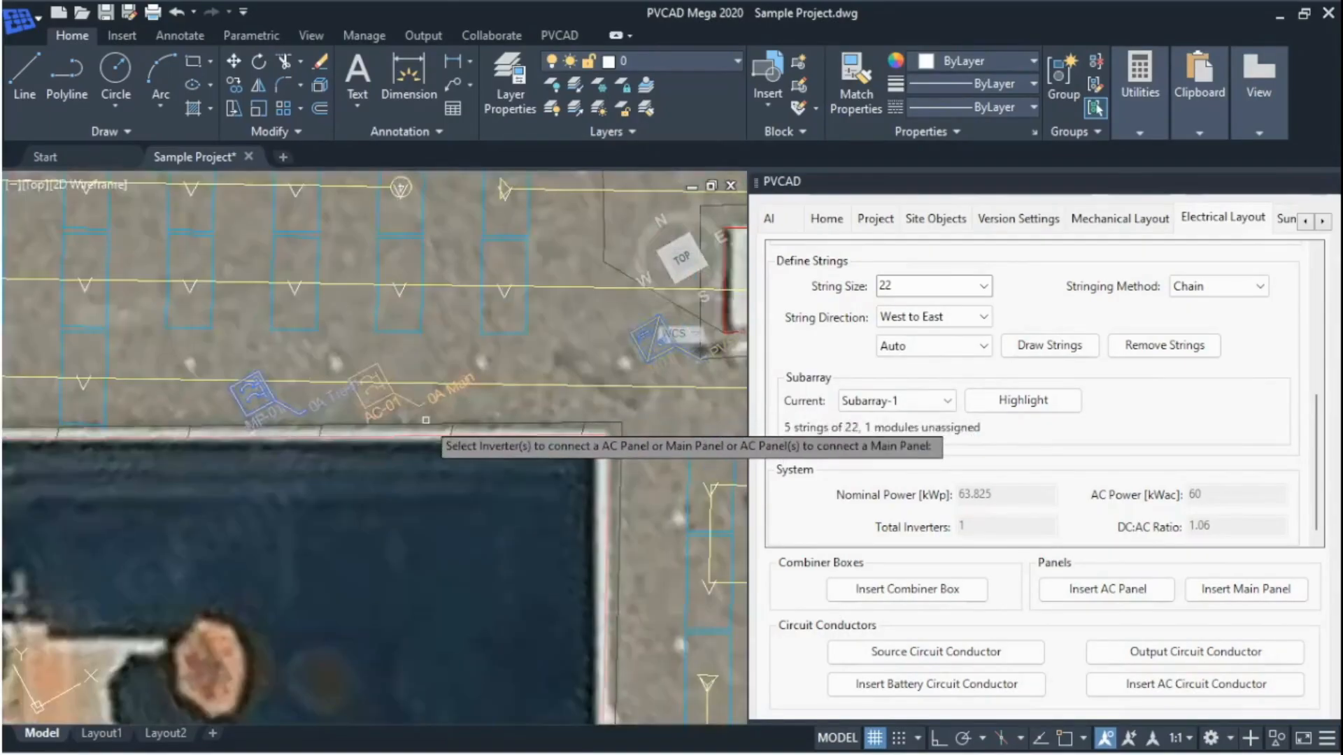
click(410, 406)
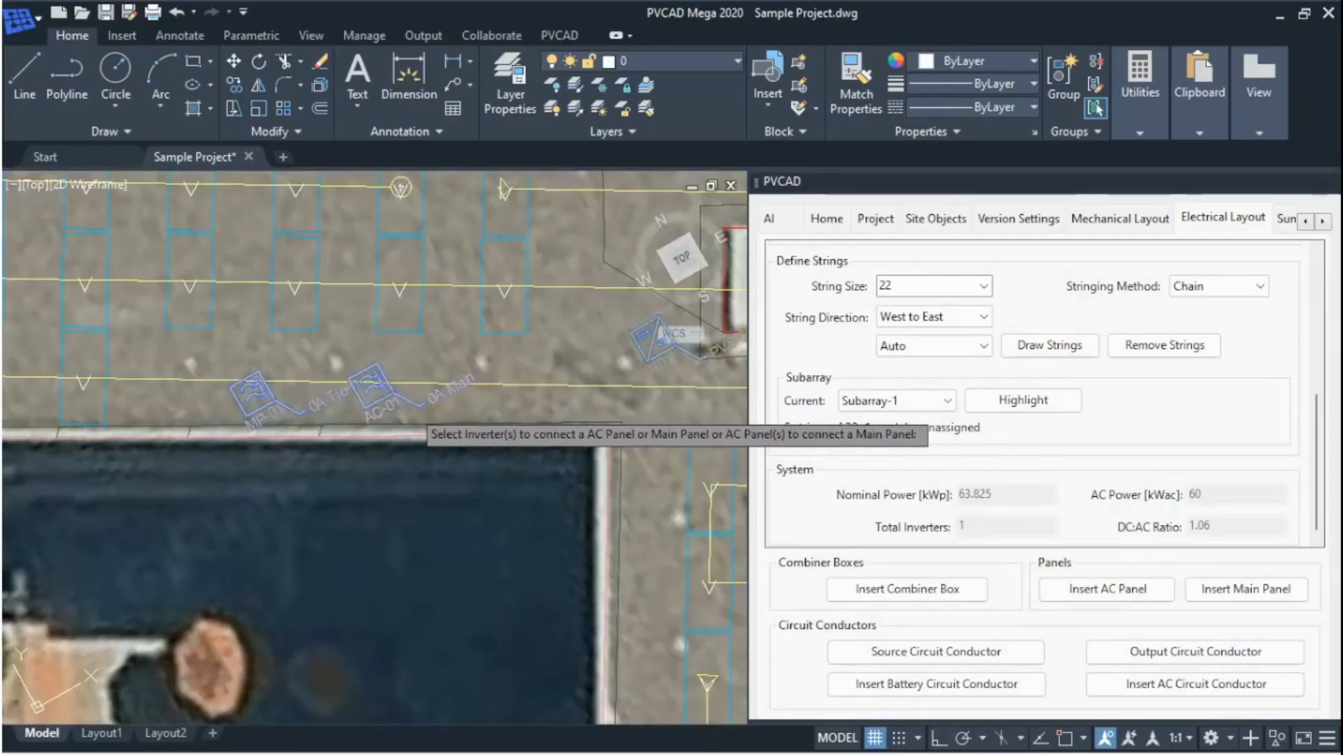
key(Return)
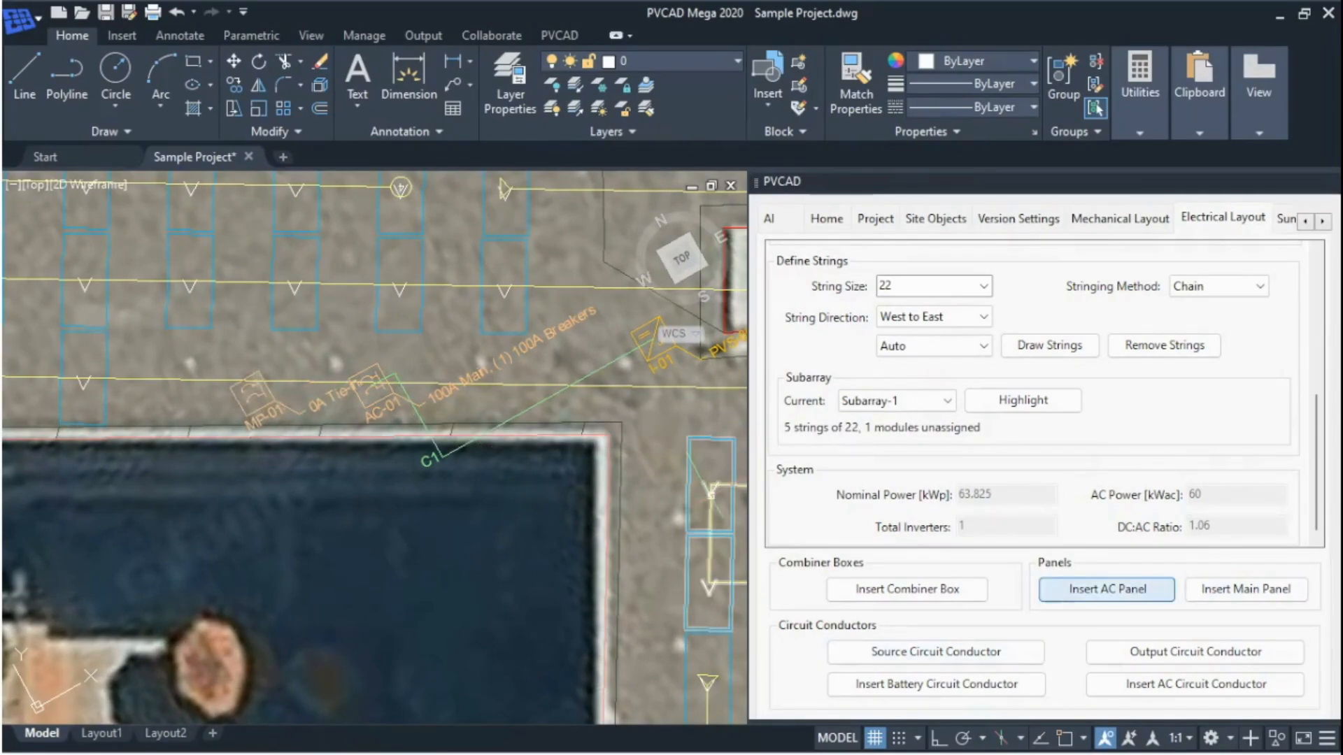
- Connect the AC panel to the main panel with an AC circuit conductor and finish the command
click(1195, 683)
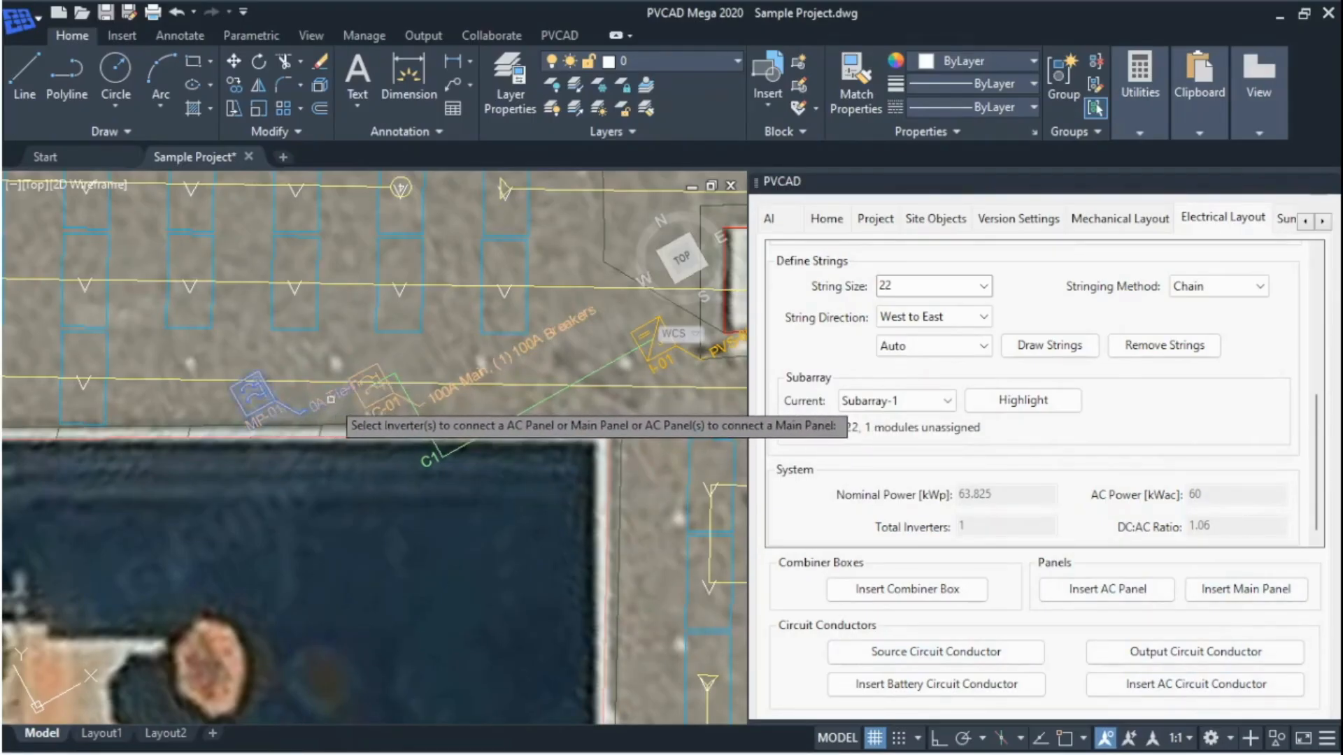
click(376, 402)
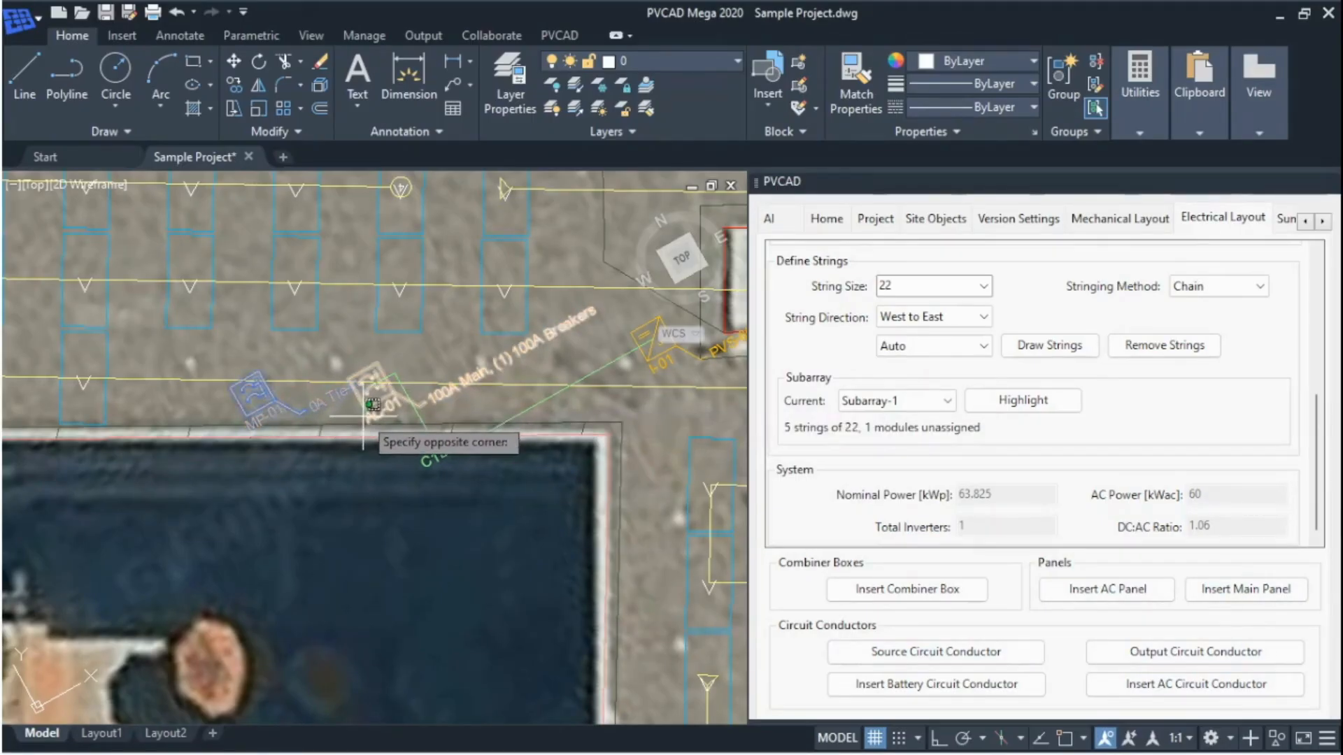
click(362, 410)
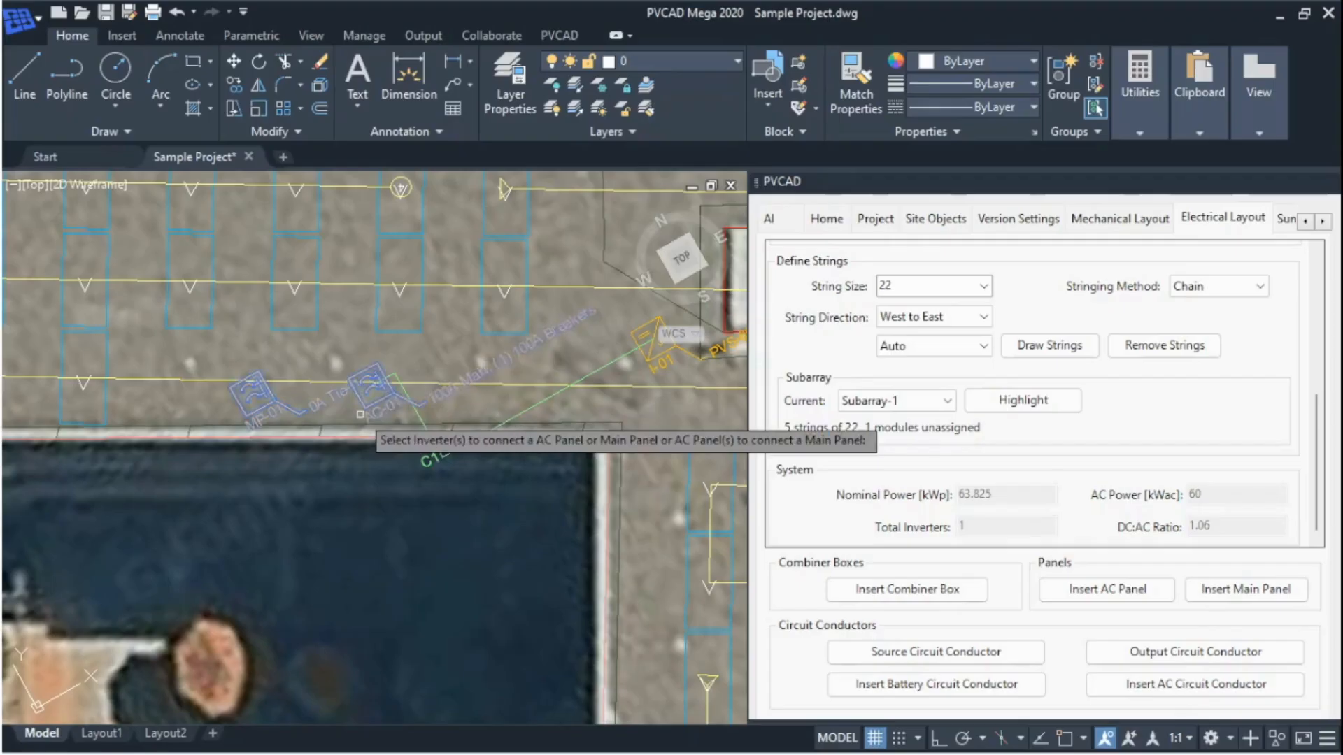
key(Return)
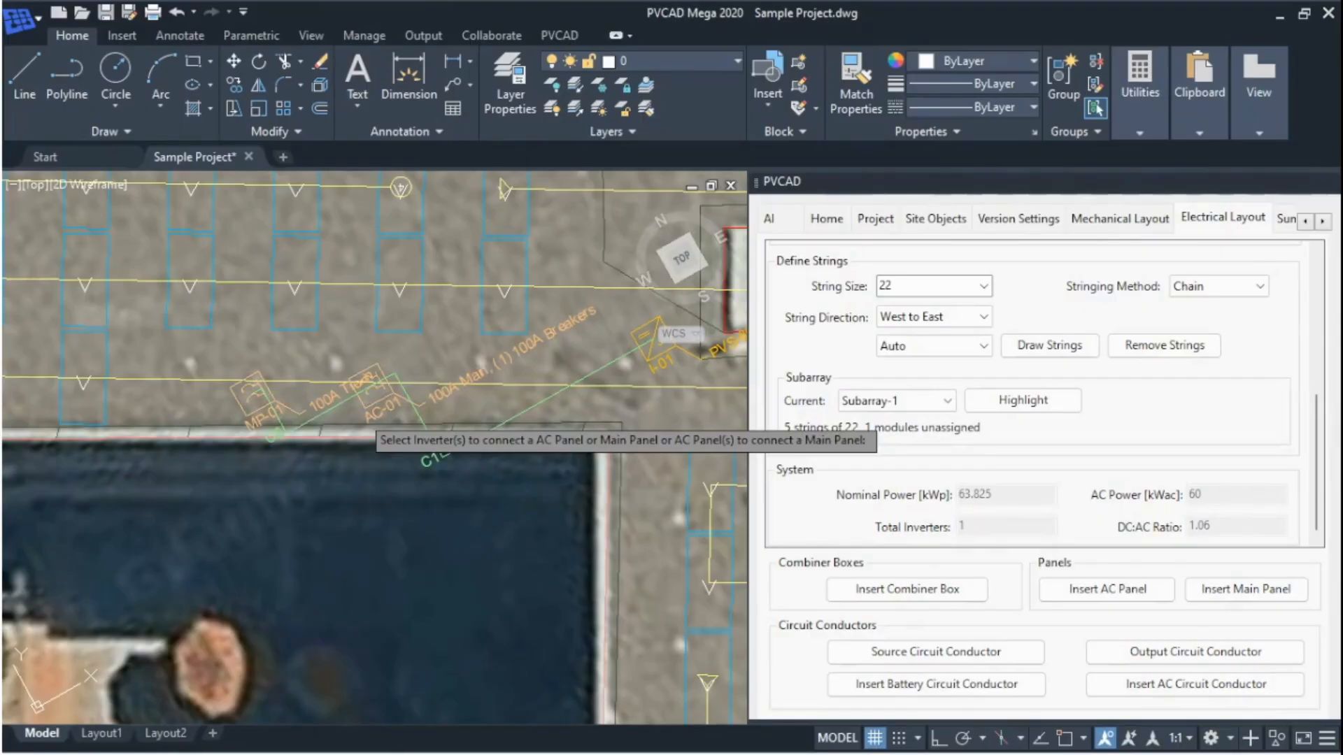
key(Escape)
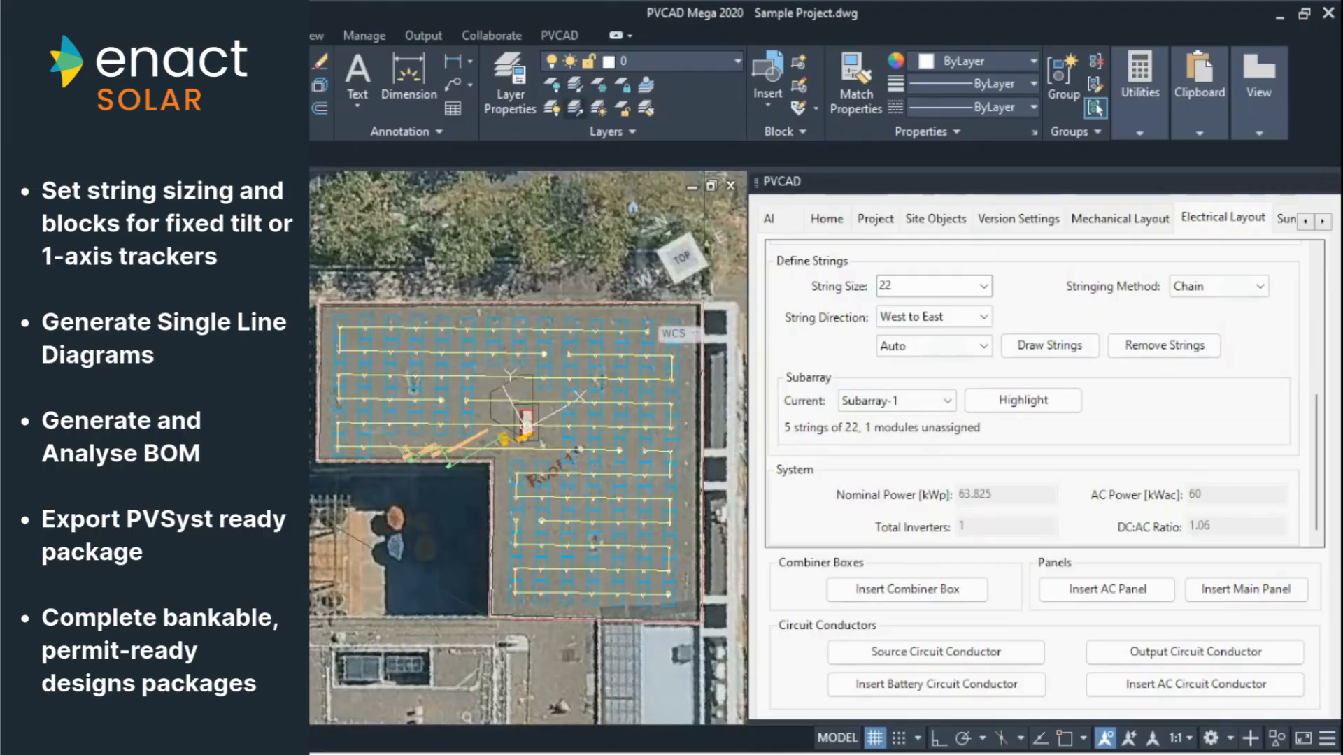
- Generate the shading report for Version 1, replacing the existing Sample Project-Shading-Version 1.xlsx, and open it in Excel
click(559, 36)
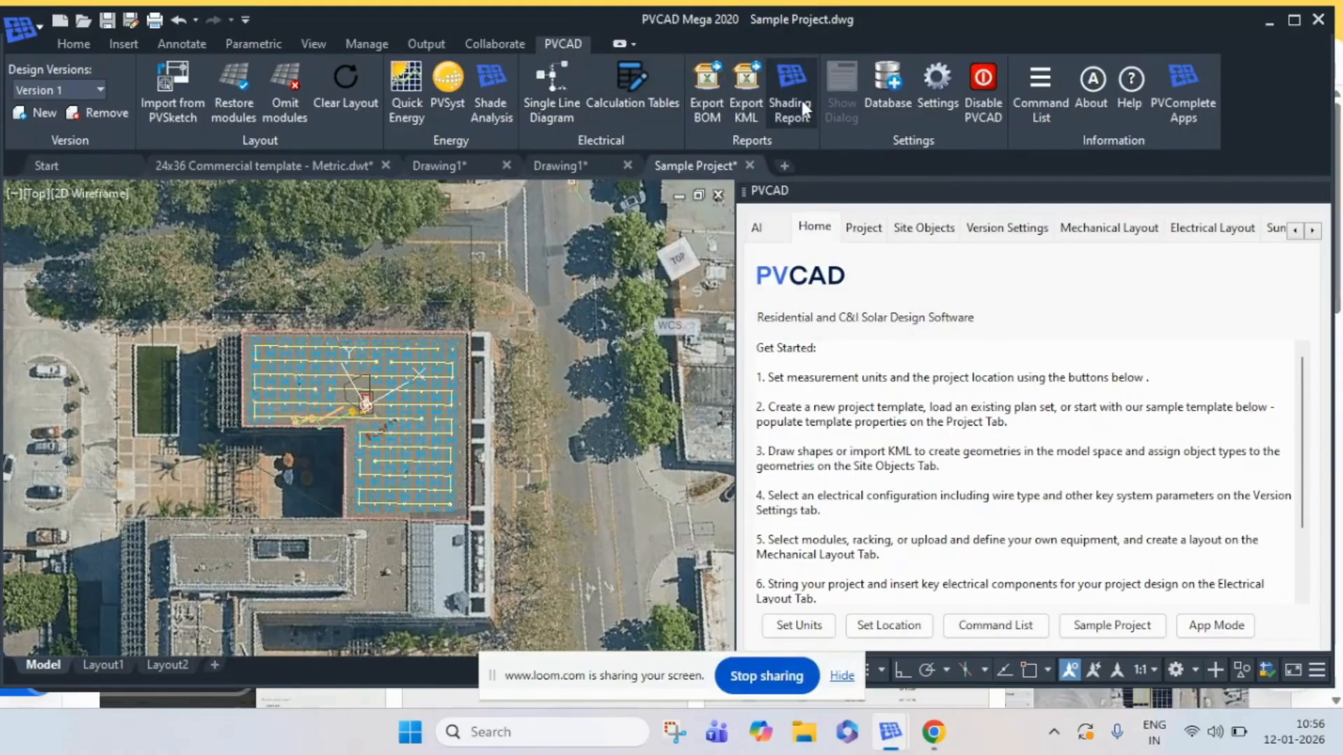
click(797, 140)
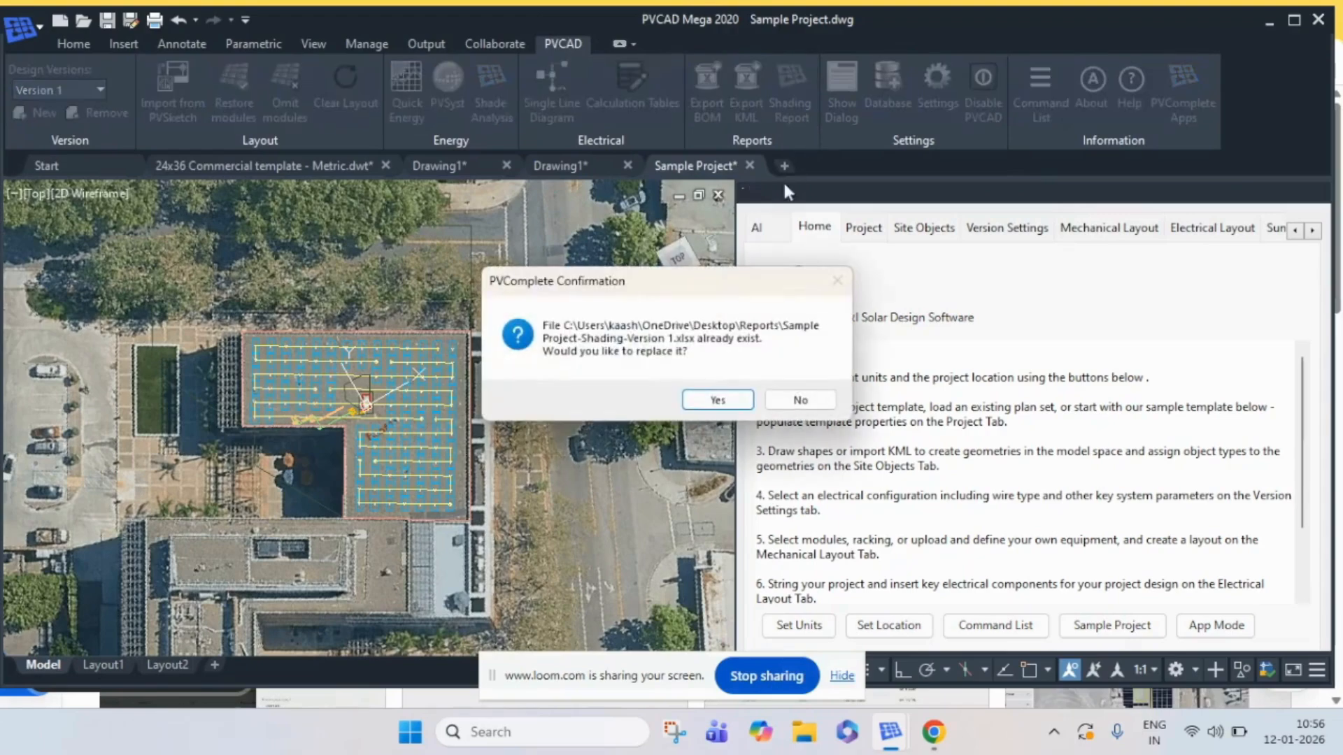
click(715, 401)
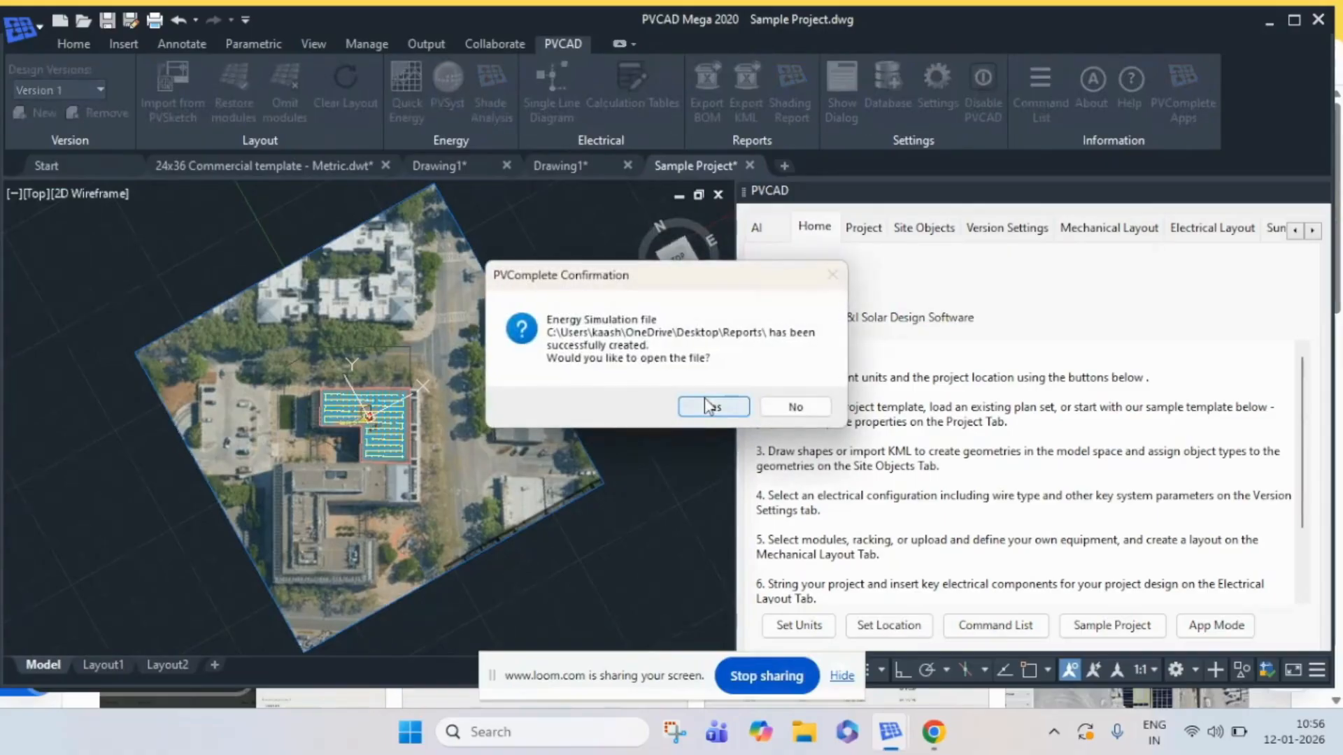
click(705, 404)
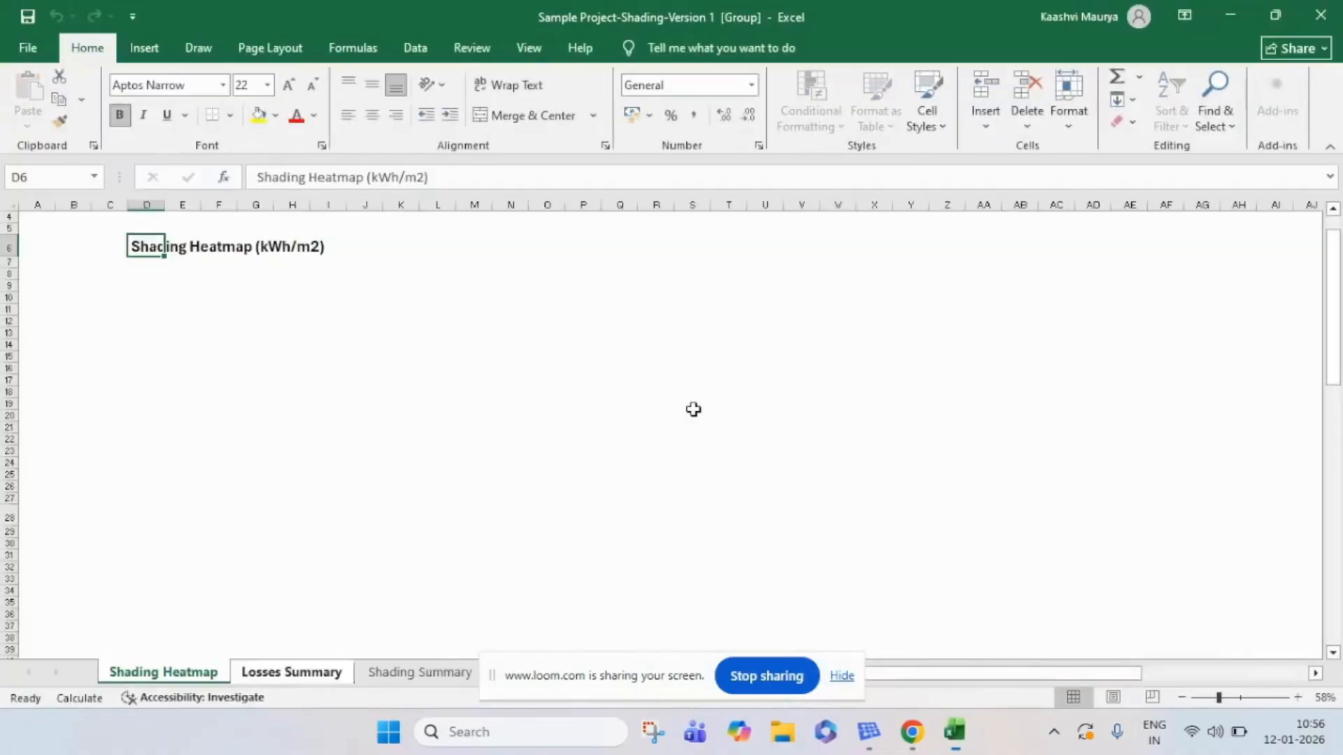
- Examine the shading report's heatmap image, the system loss table and chart, and the Shading Summary sheet
scroll(677, 452, down, 10)
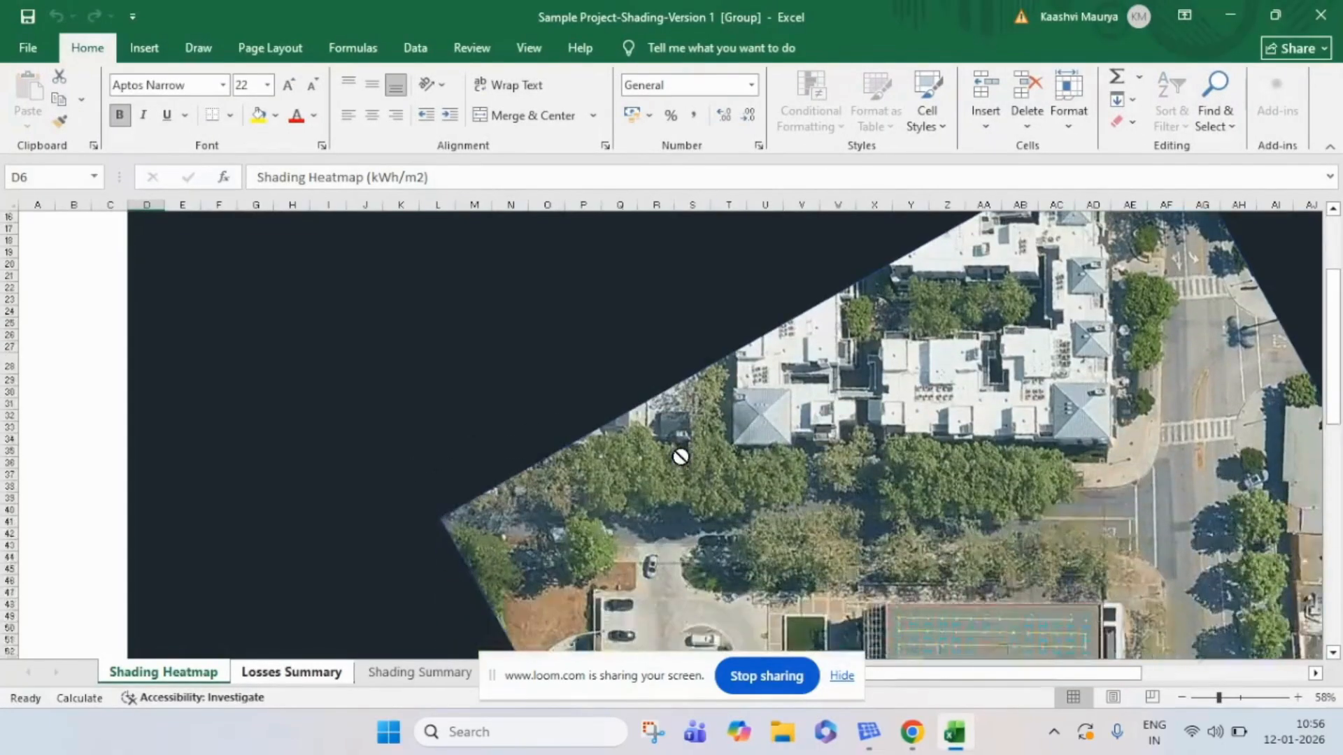
scroll(700, 452, down, 1)
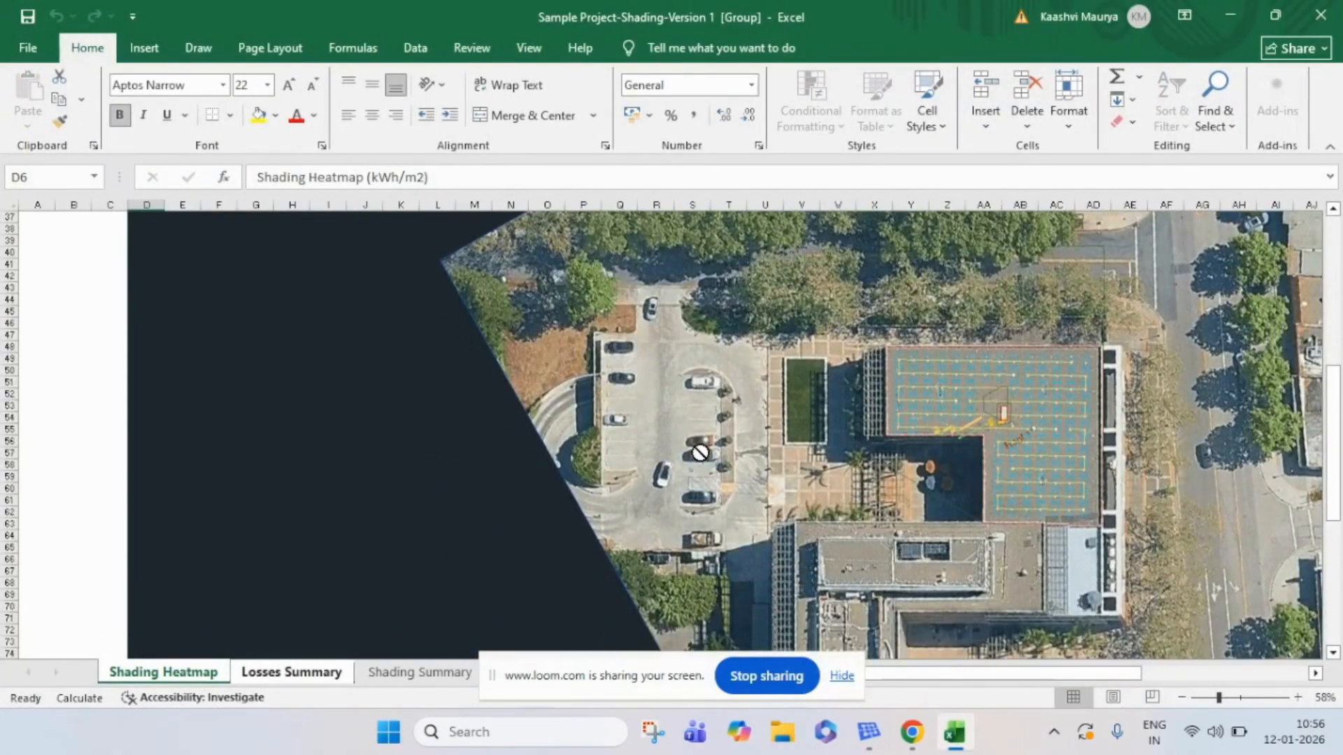
scroll(699, 458, down, 1)
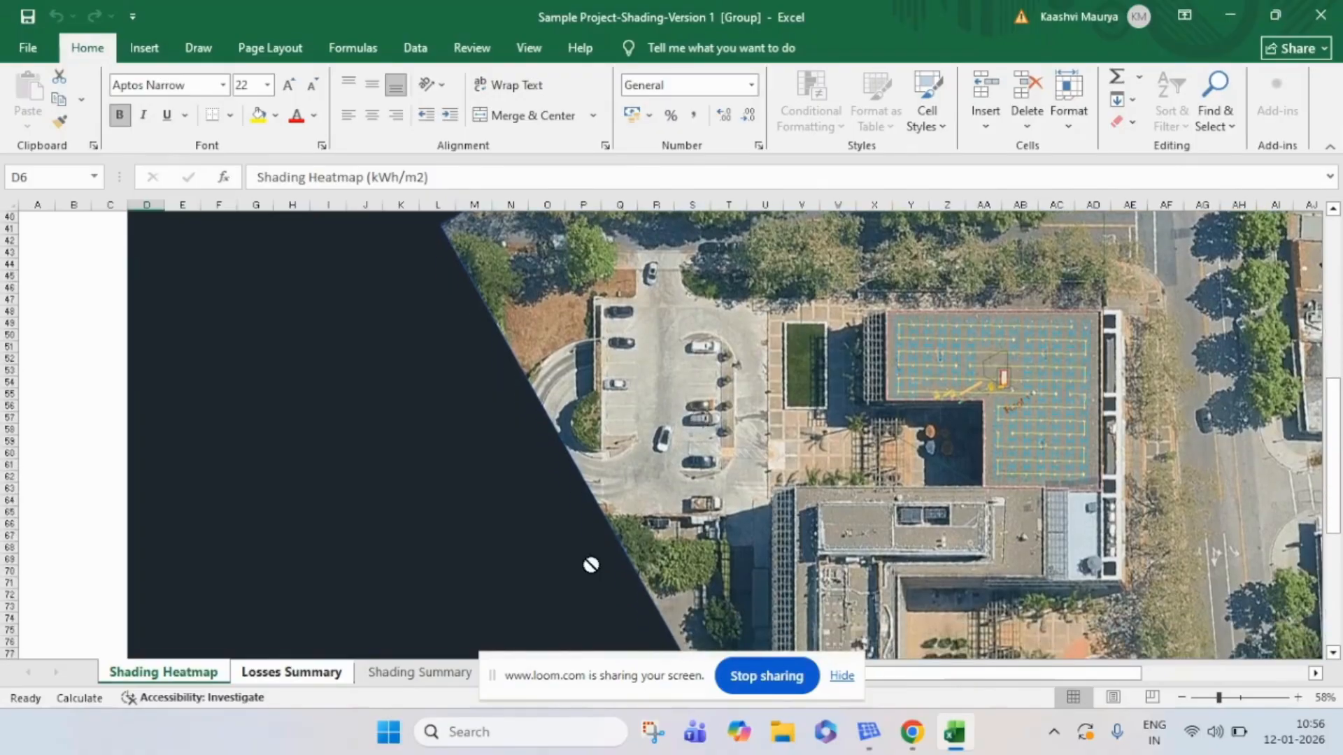
click(264, 674)
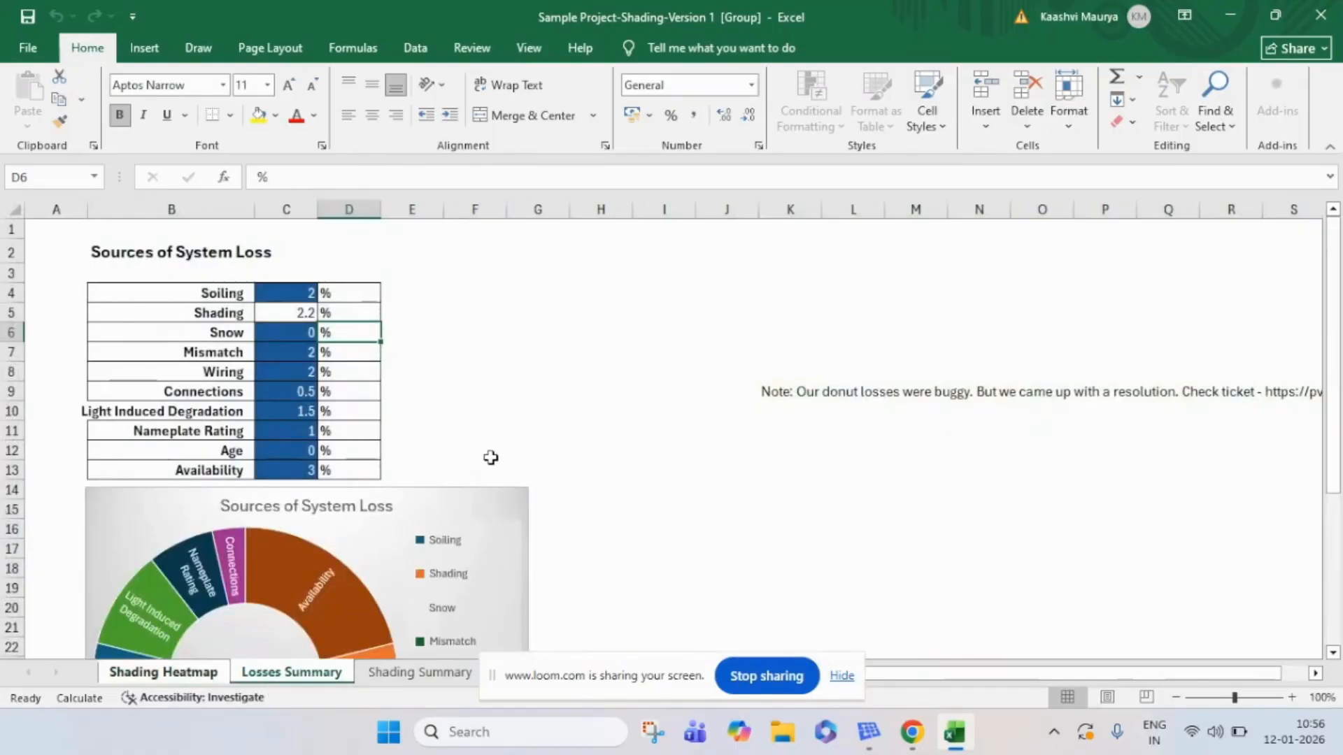
scroll(490, 458, down, 3)
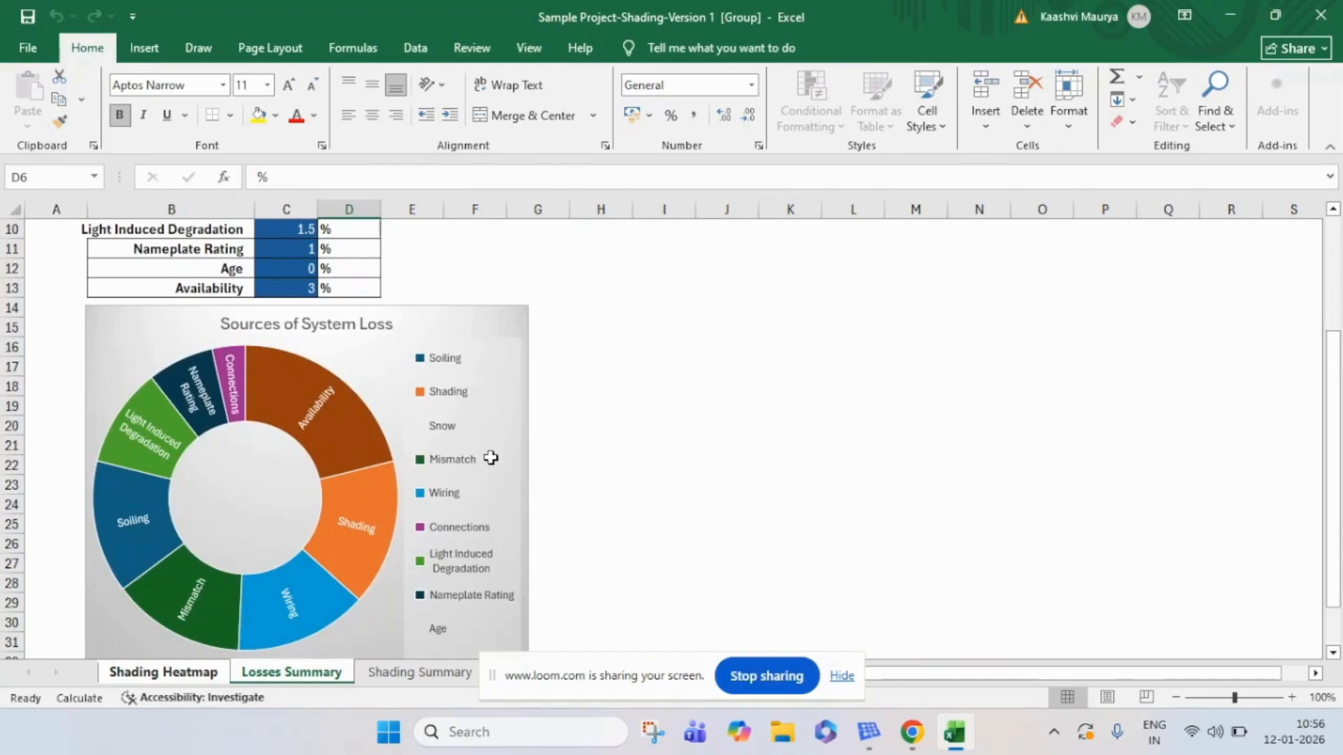
scroll(461, 514, up, 3)
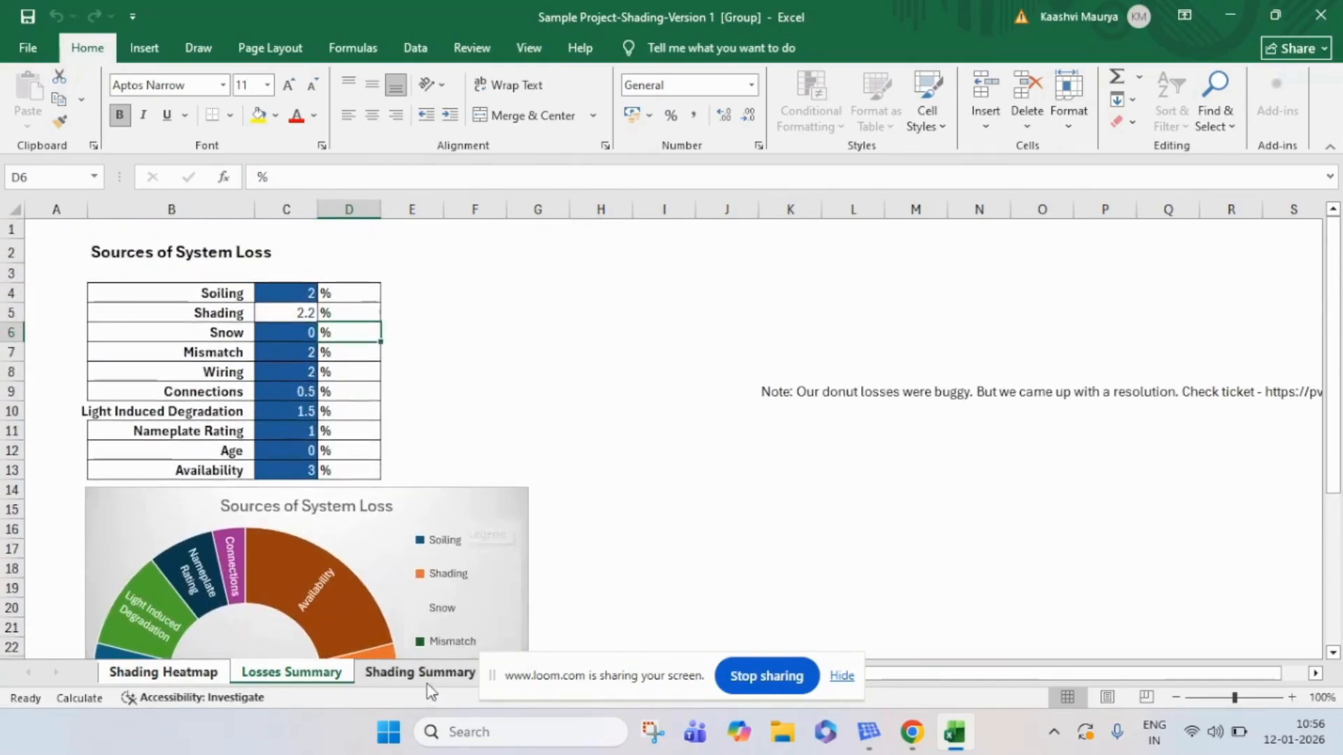
click(420, 674)
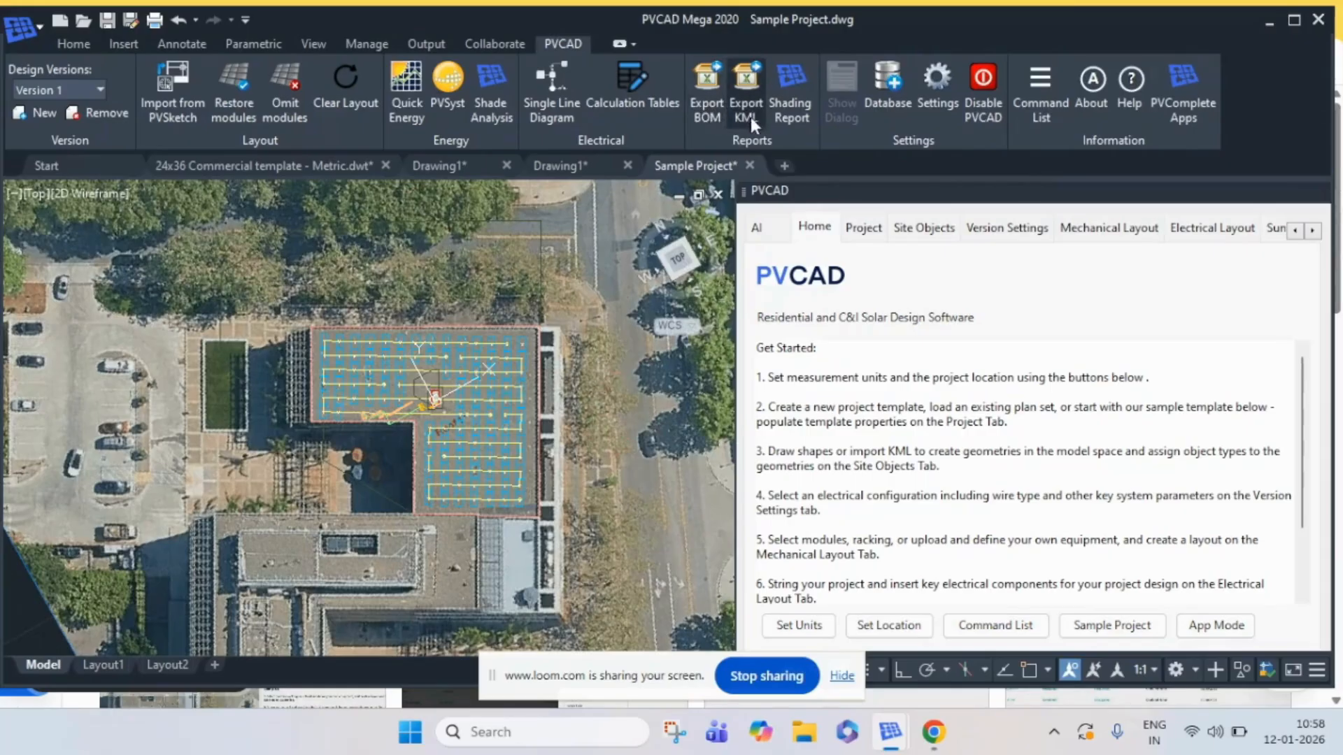
- Back in PVCAD, export the bill of materials over the existing Sample Project-BOM.xlsx, and review its components, conductors and conduits in Excel
click(706, 115)
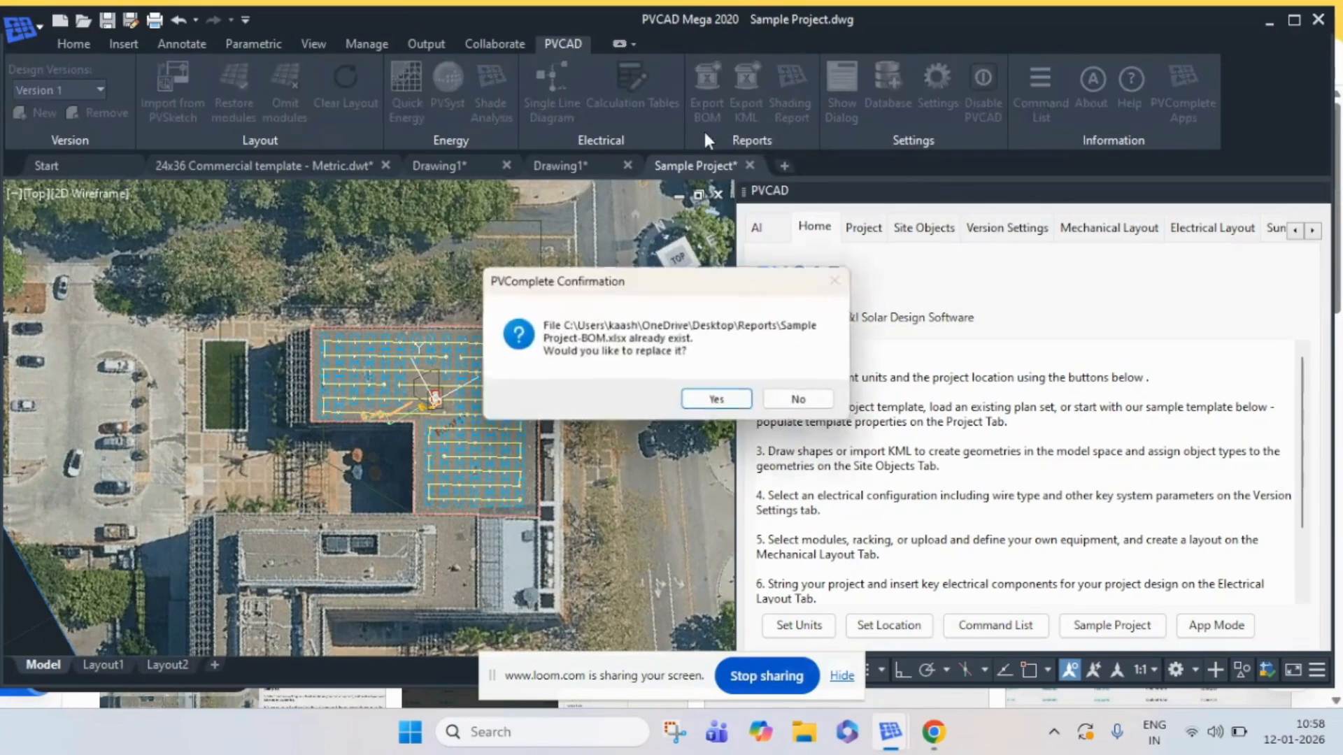
click(710, 400)
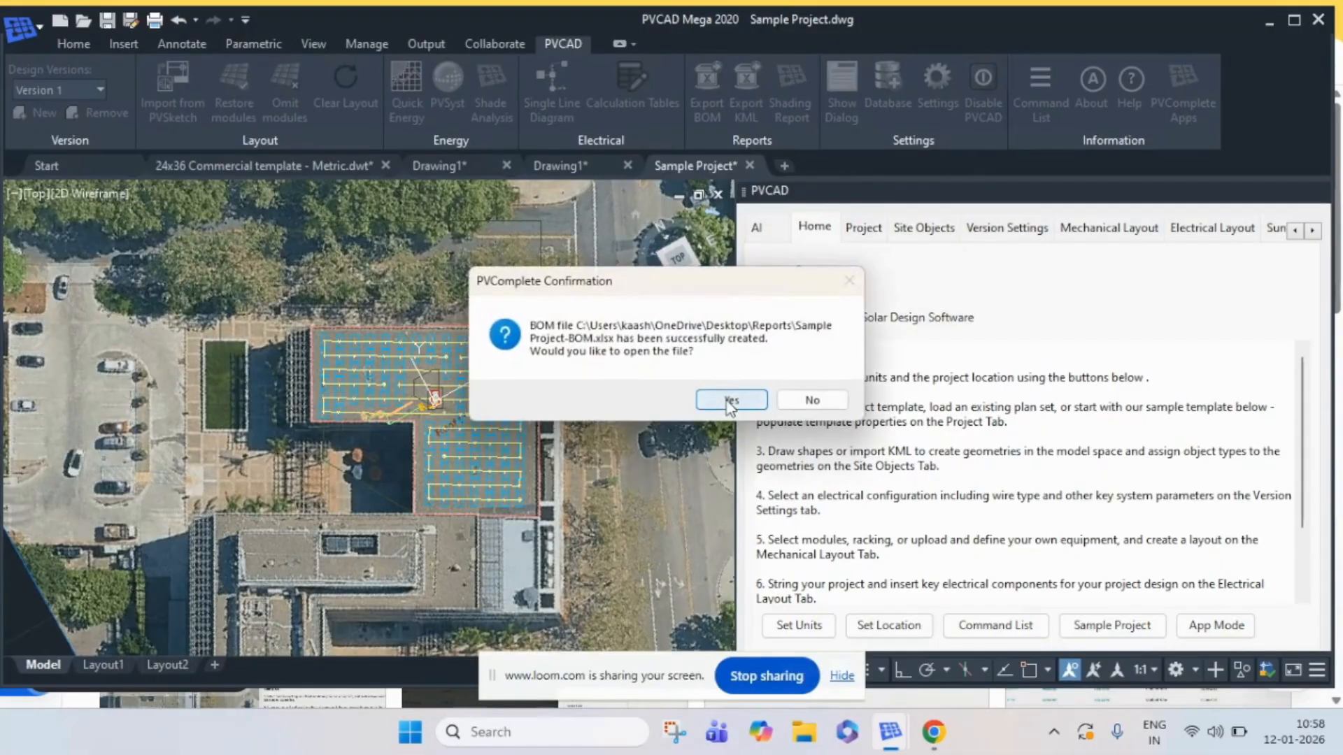
click(730, 401)
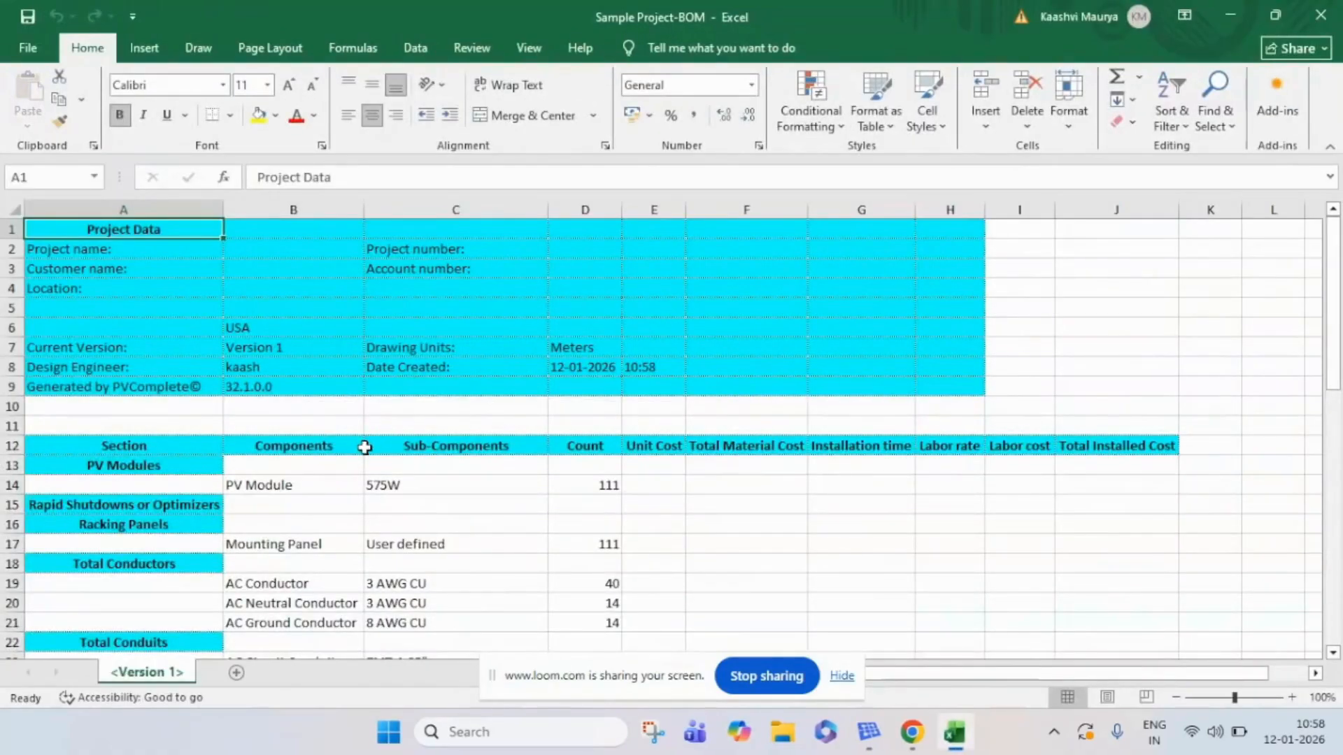
scroll(365, 447, down, 8)
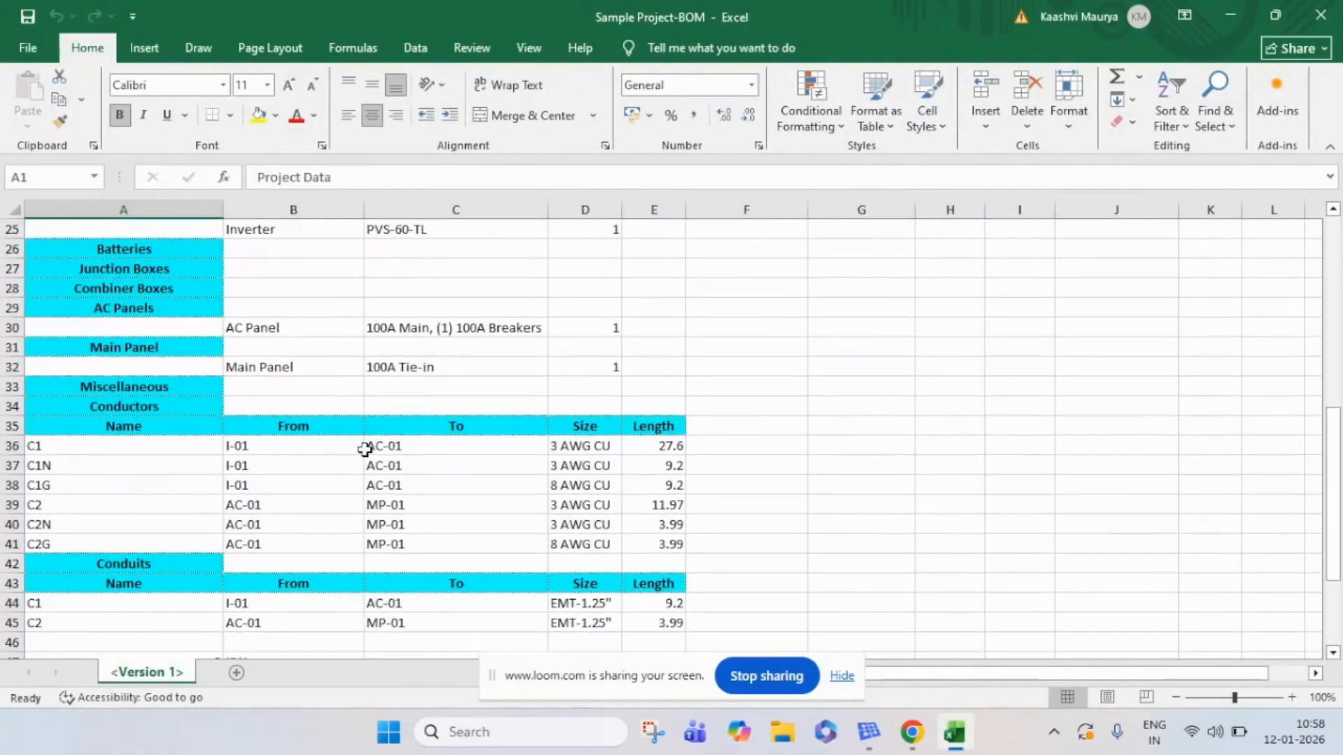
scroll(364, 447, down, 7)
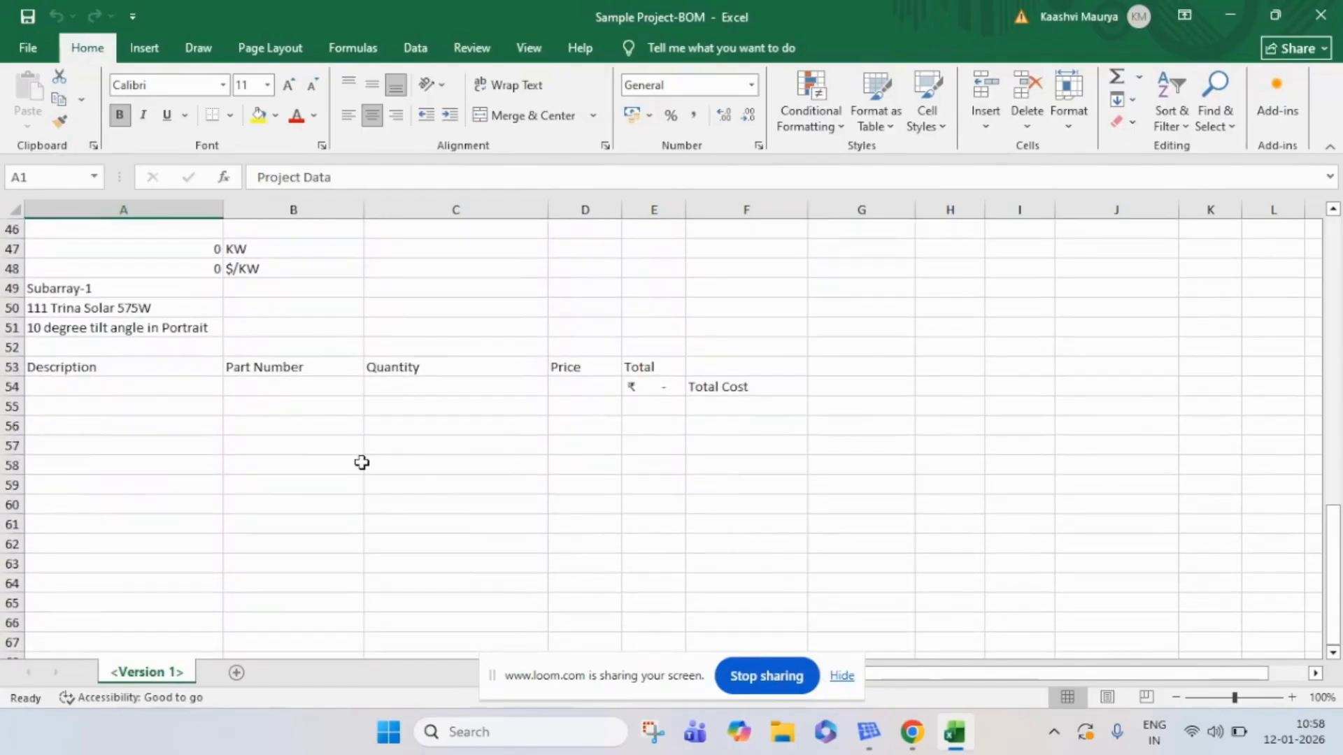
scroll(361, 462, up, 12)
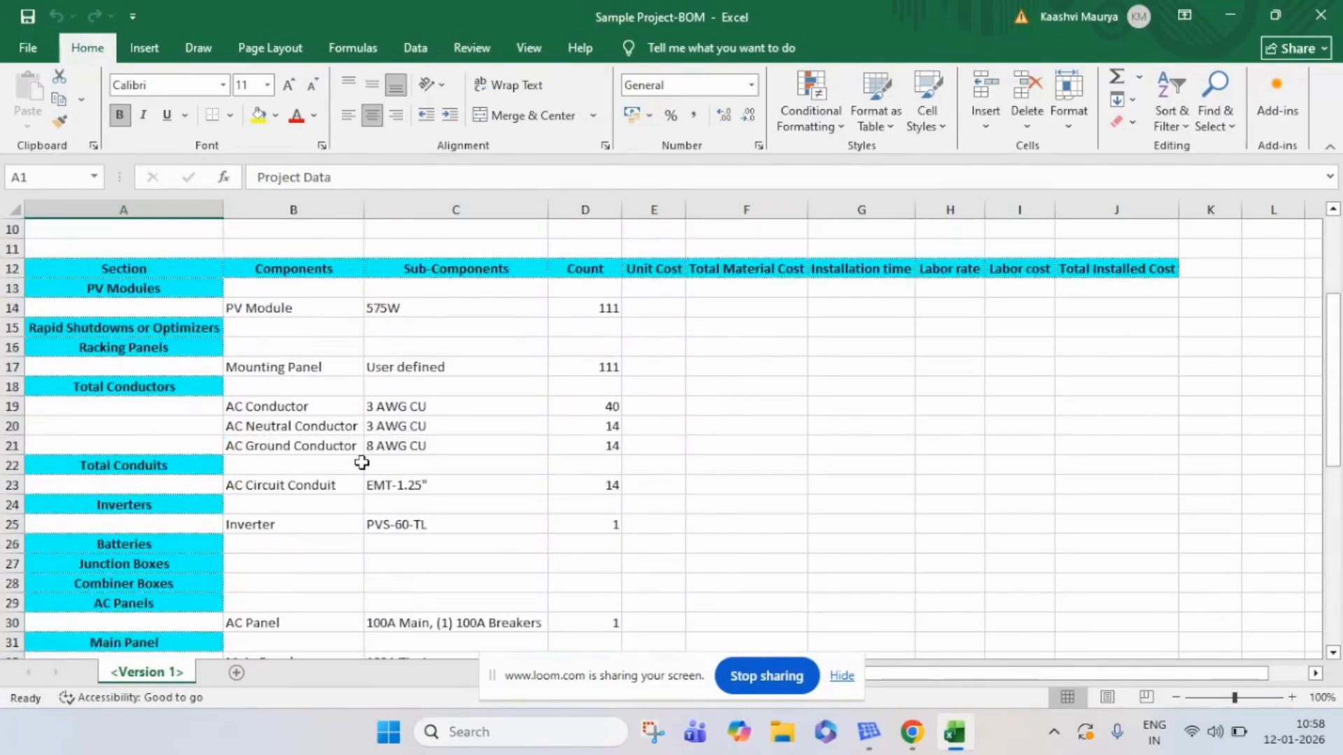
scroll(361, 462, up, 3)
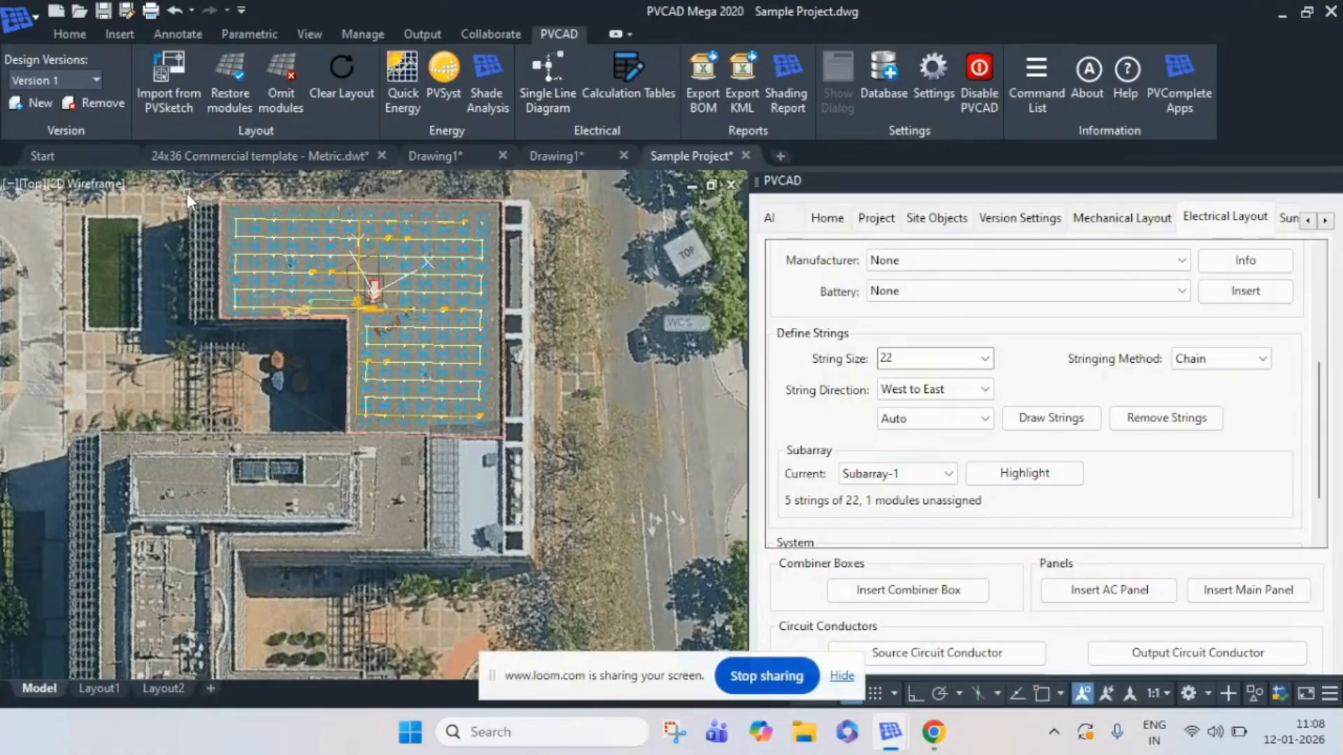
- Generate the project's single line diagram and place it in the drawing below the aerial image
text(p)
key(Return)
drag(598, 343, 613, 476)
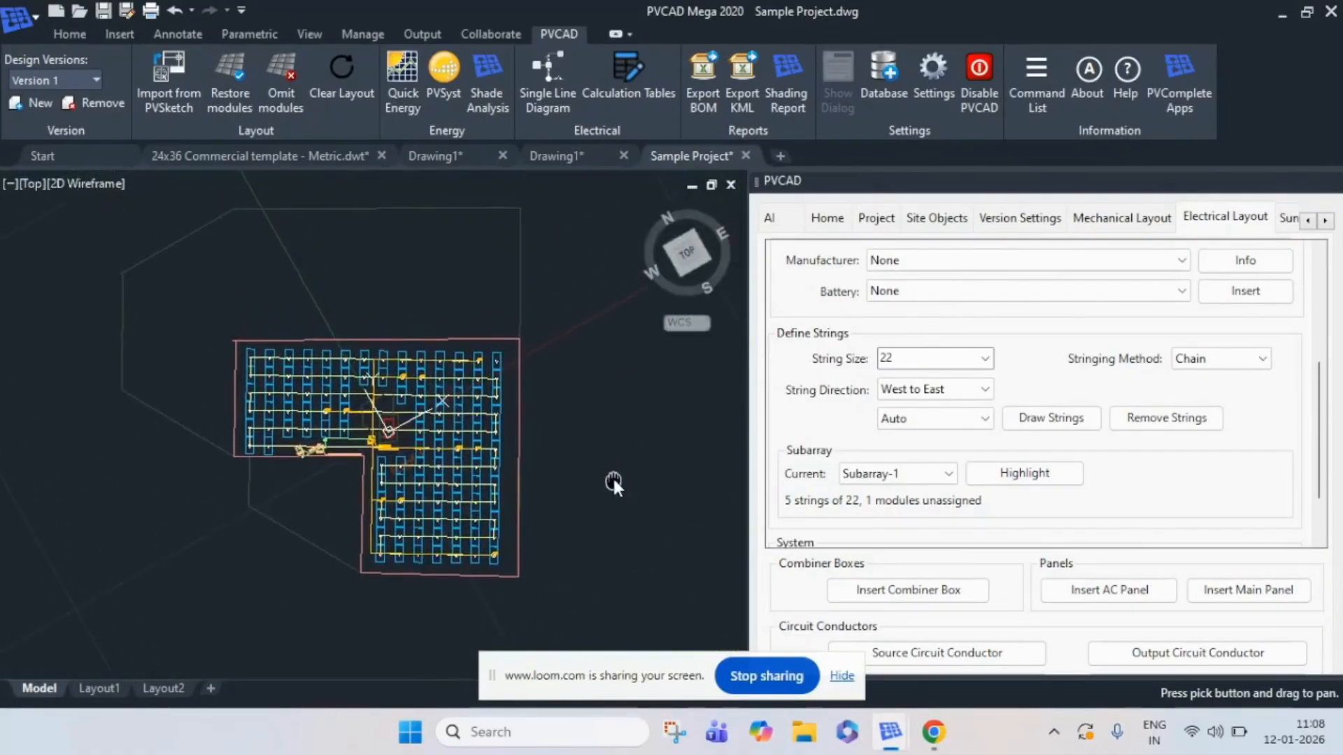
key(Escape)
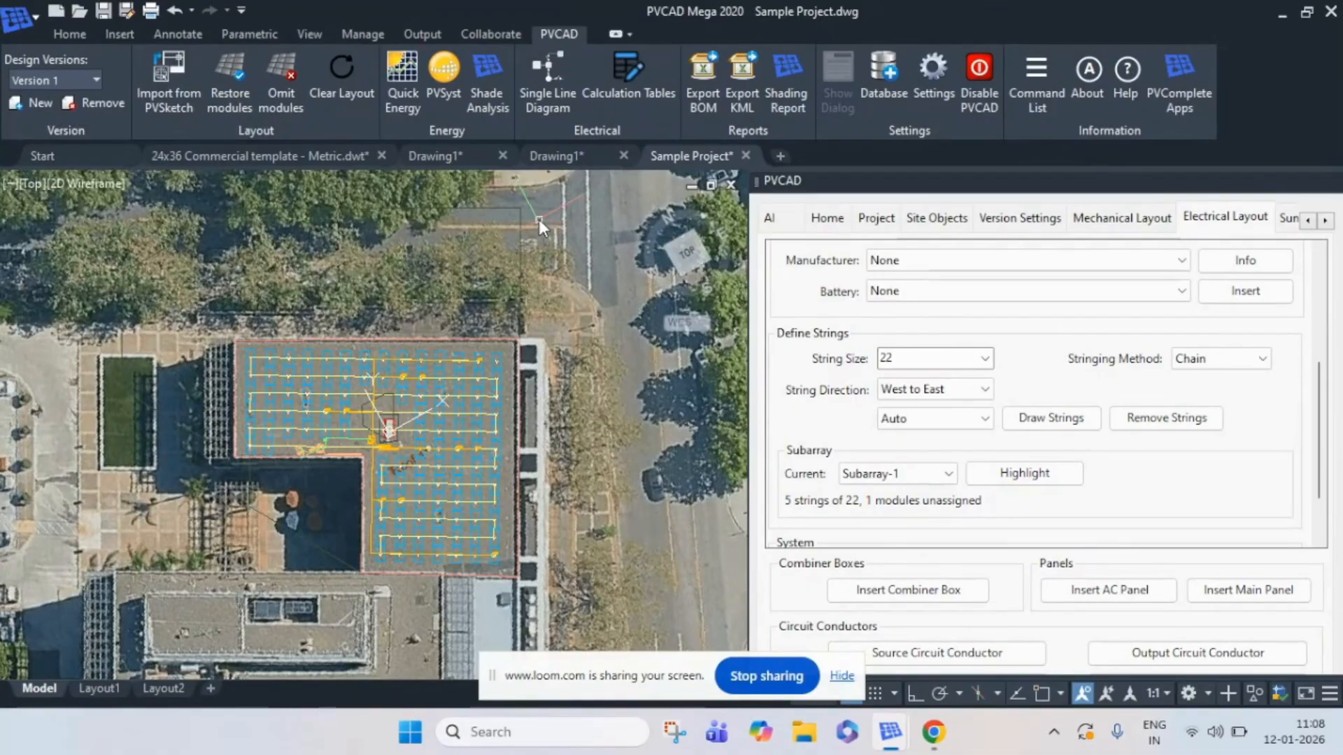
click(552, 114)
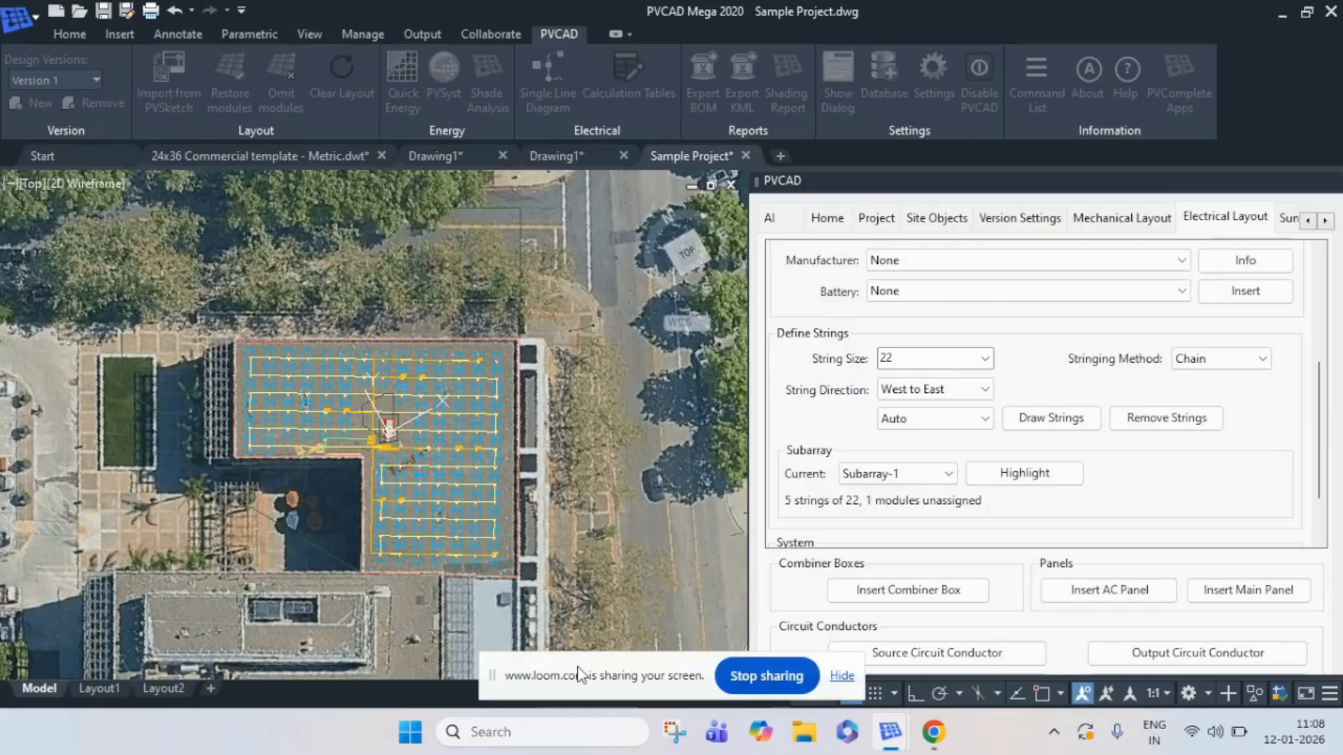
drag(577, 676, 590, 748)
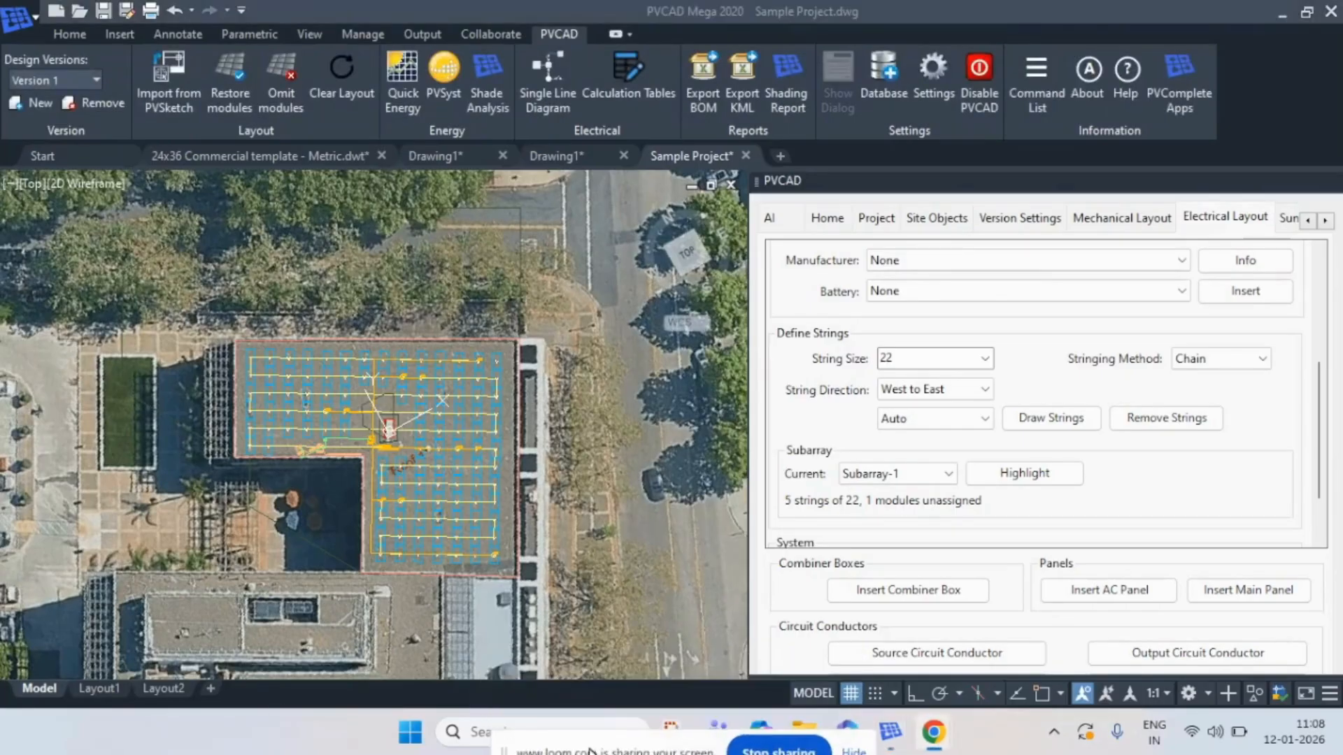
- Locate the generated diagram below the site image and examine the system, racking, module and inverter specification tables
scroll(608, 644, down, 10)
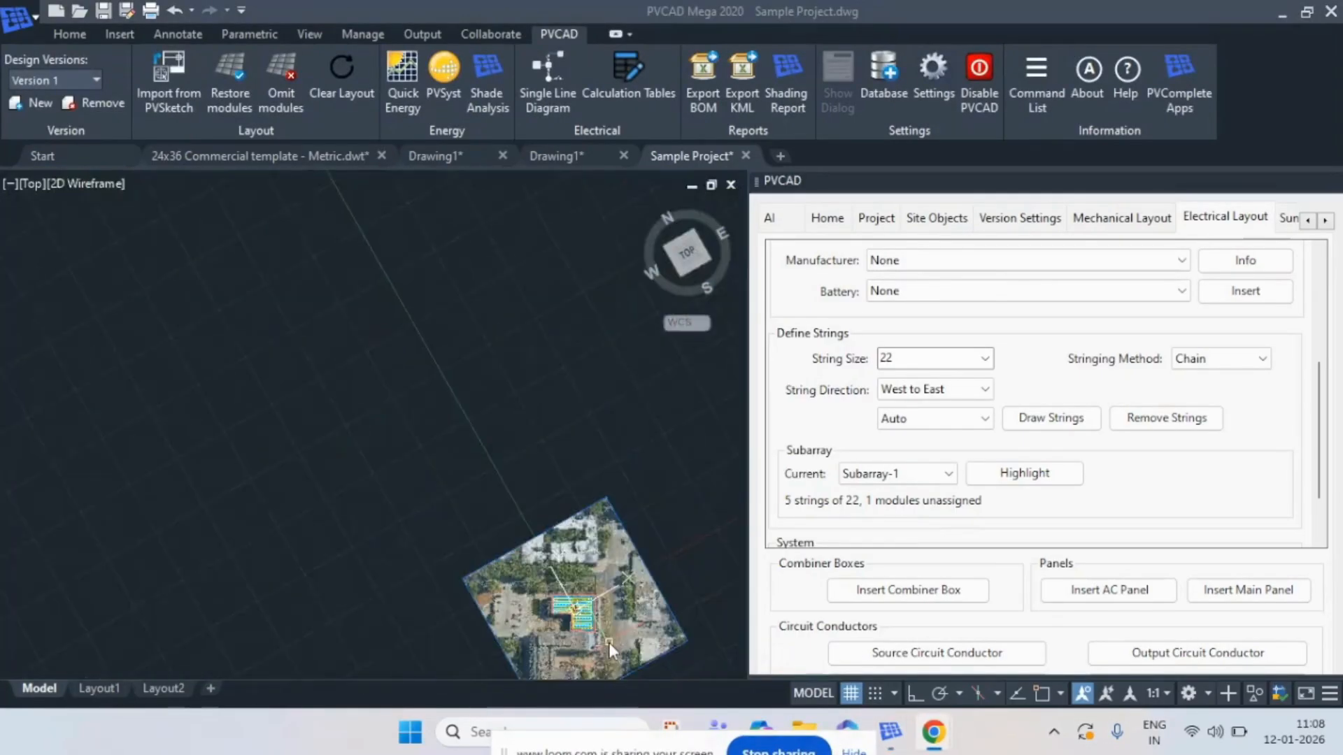
scroll(656, 654, up, 10)
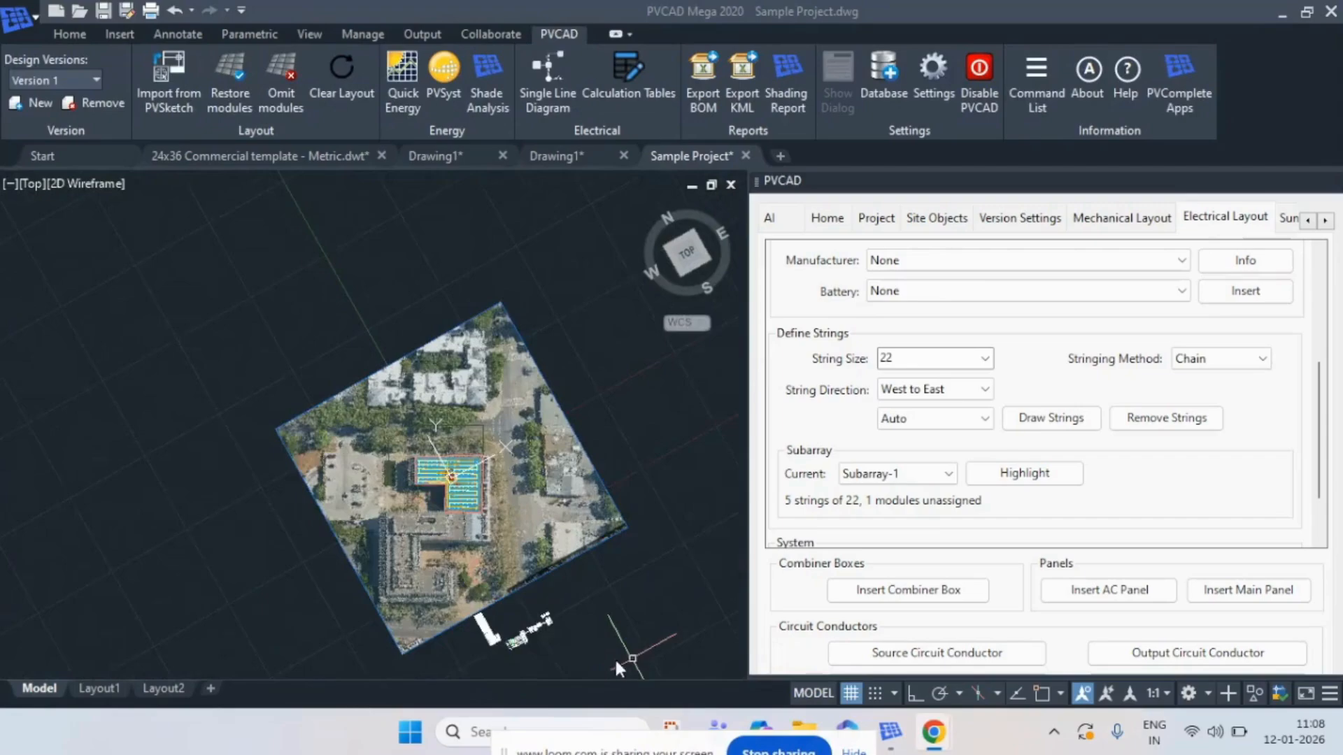
scroll(552, 660, up, 5)
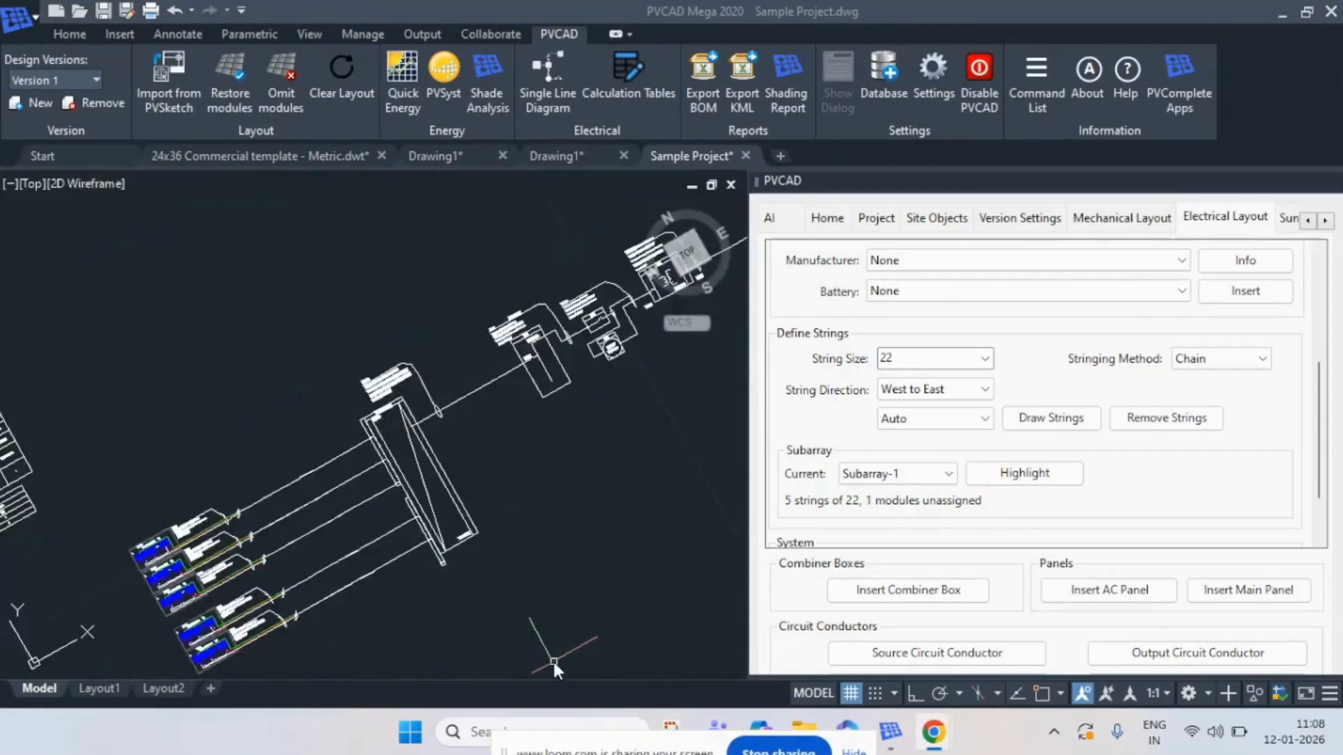
scroll(613, 567, down, 7)
scroll(611, 567, up, 8)
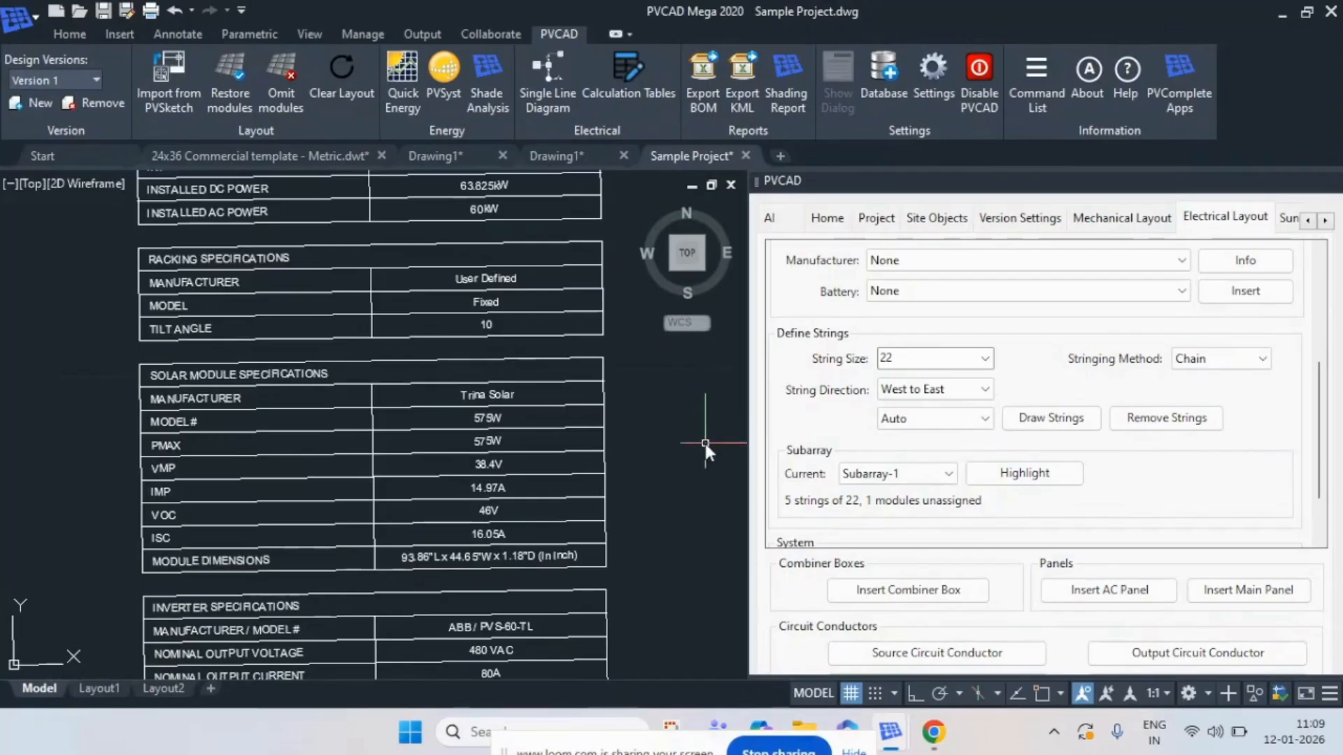
scroll(704, 441, down, 2)
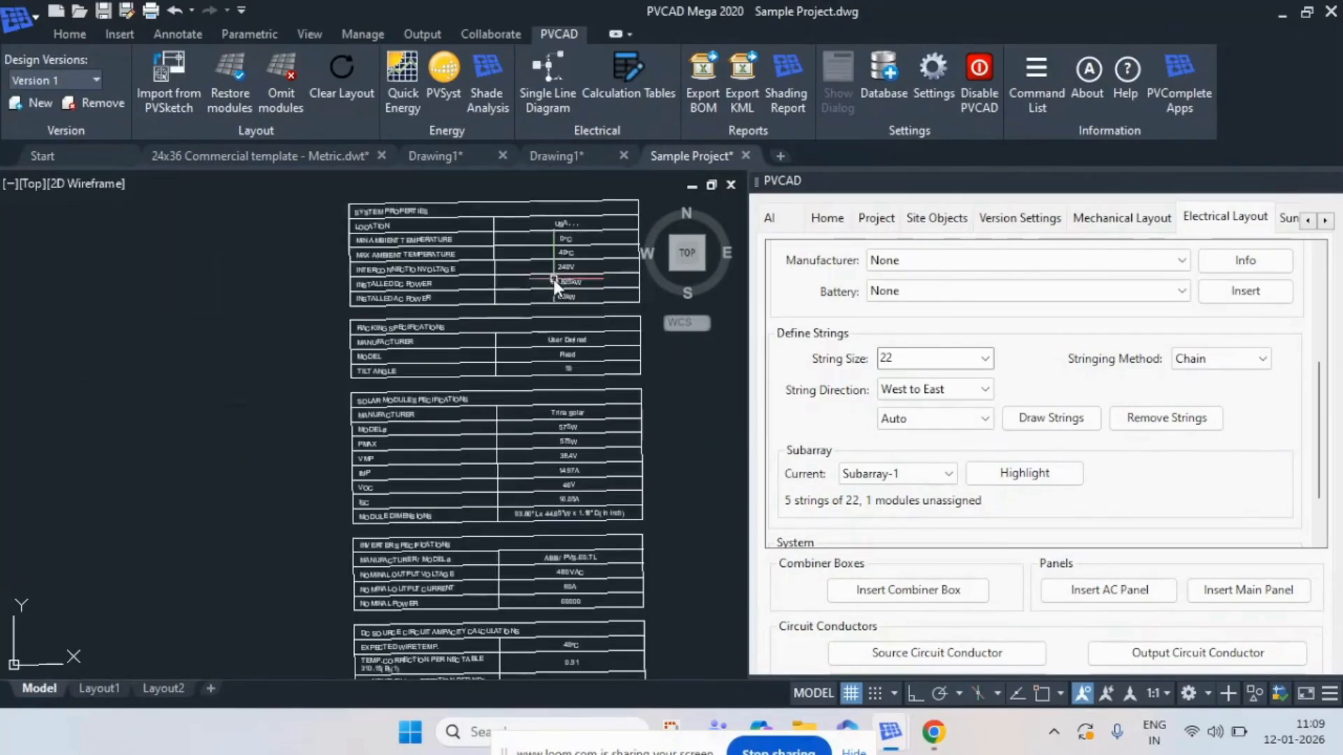
scroll(553, 279, up, 2)
scroll(546, 448, down, 2)
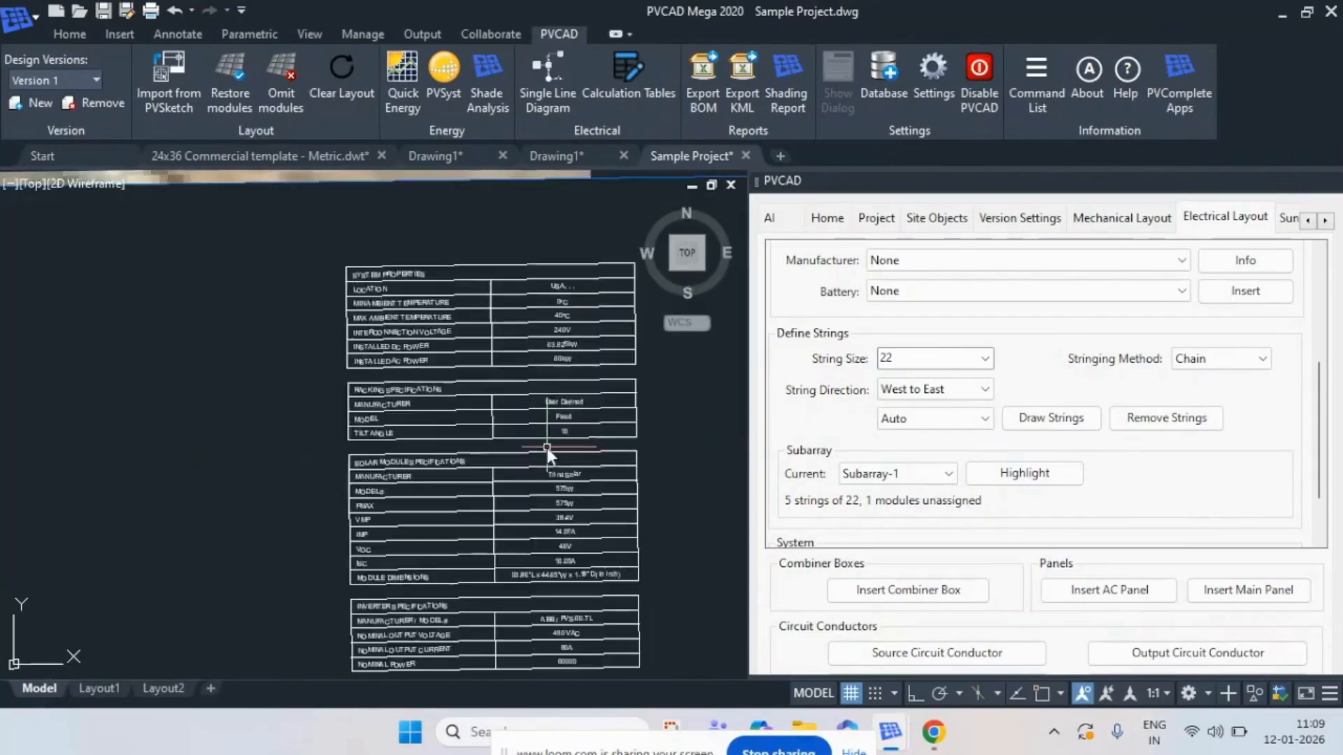
scroll(549, 476, down, 8)
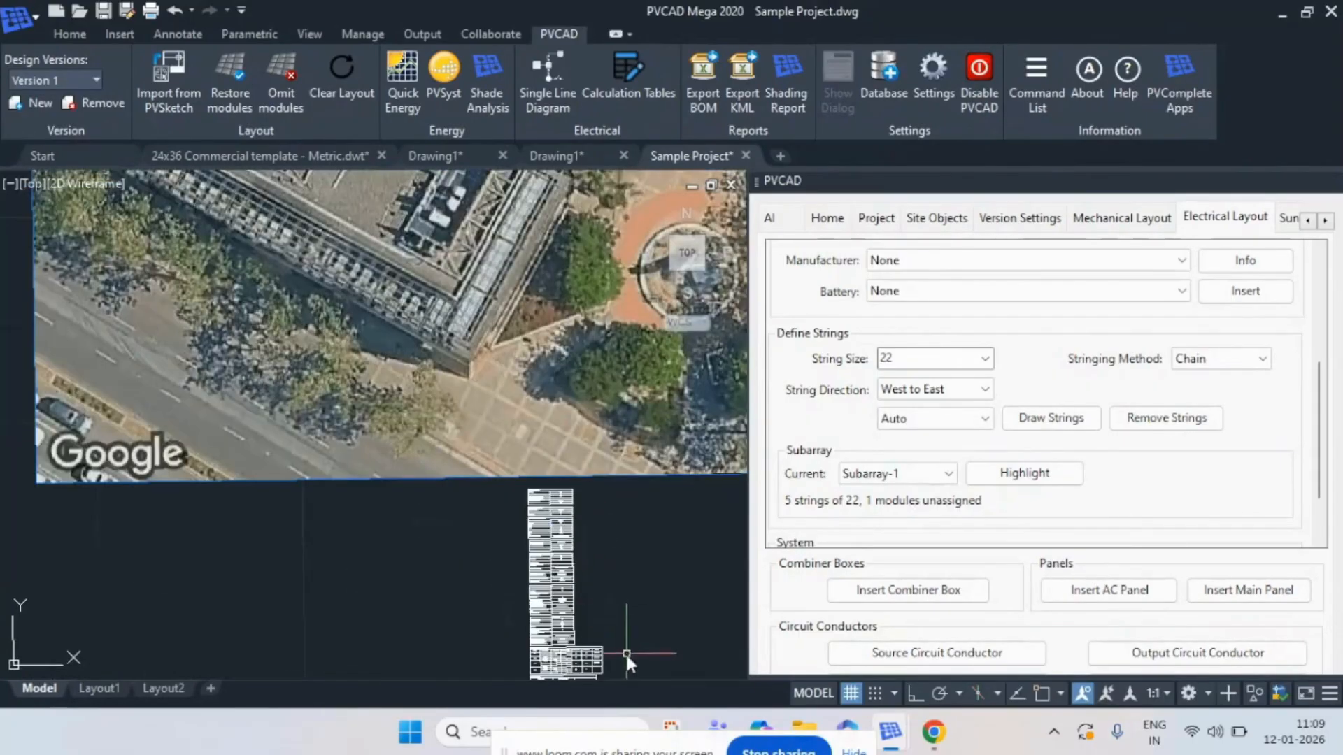
scroll(626, 656, down, 3)
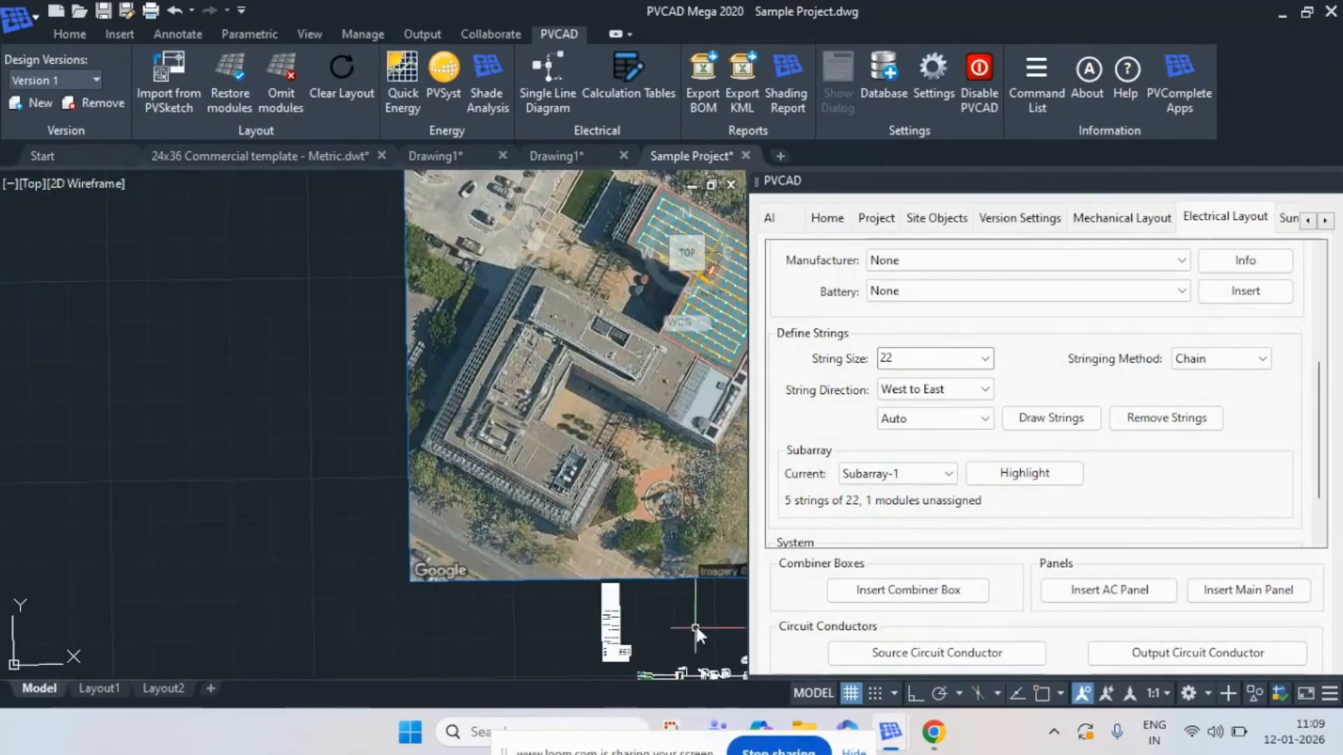
- Examine the module strings of the single line diagram with their MD conductor and conduit labels
text(pan)
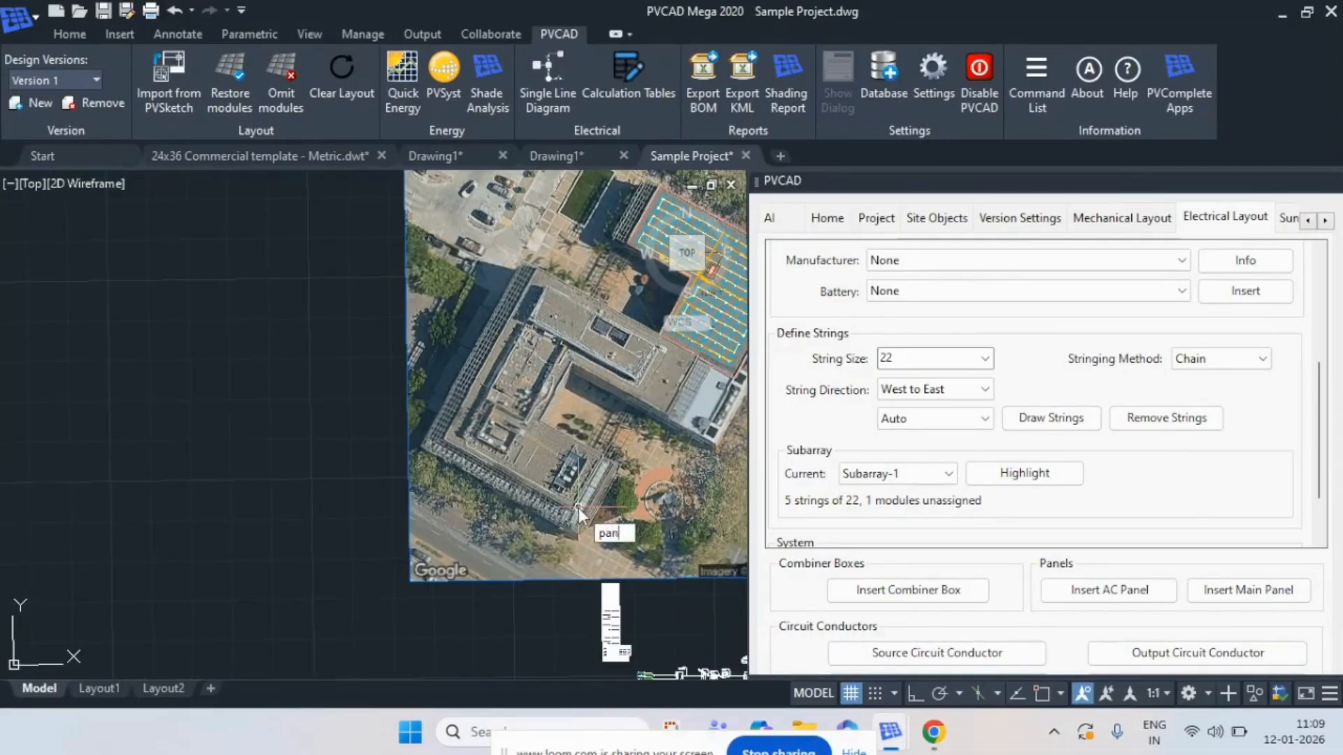
key(Return)
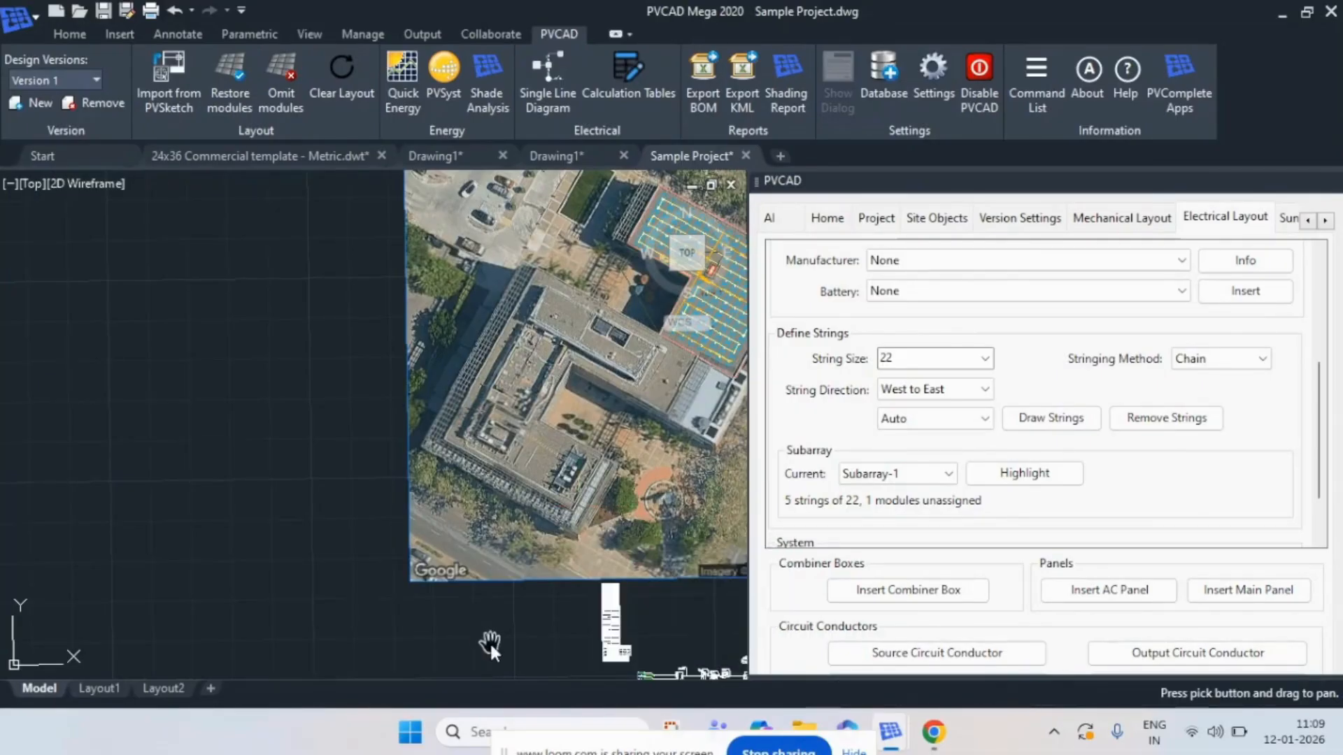
mouse_move(489, 639)
mouse_down()
mouse_move(81, 292)
mouse_move(126, 371)
mouse_up()
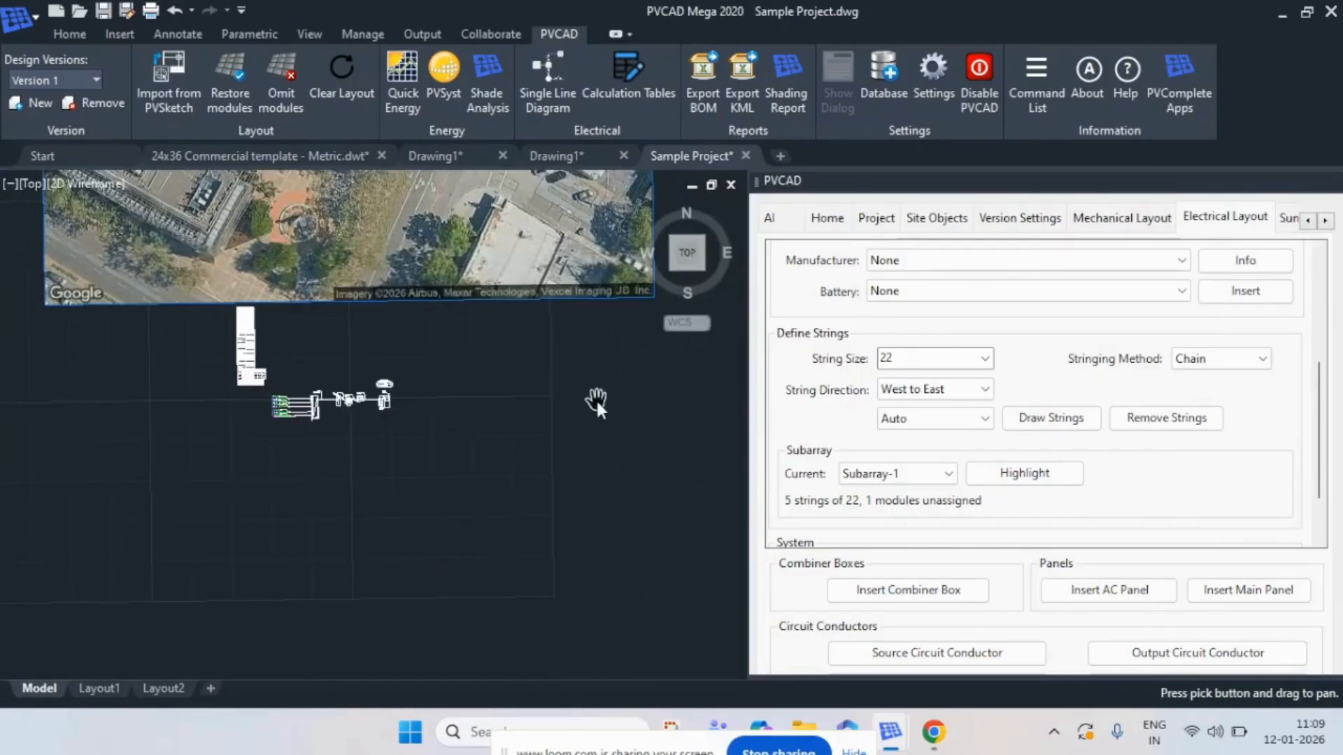
key(Escape)
scroll(233, 400, up, 4)
scroll(400, 451, up, 7)
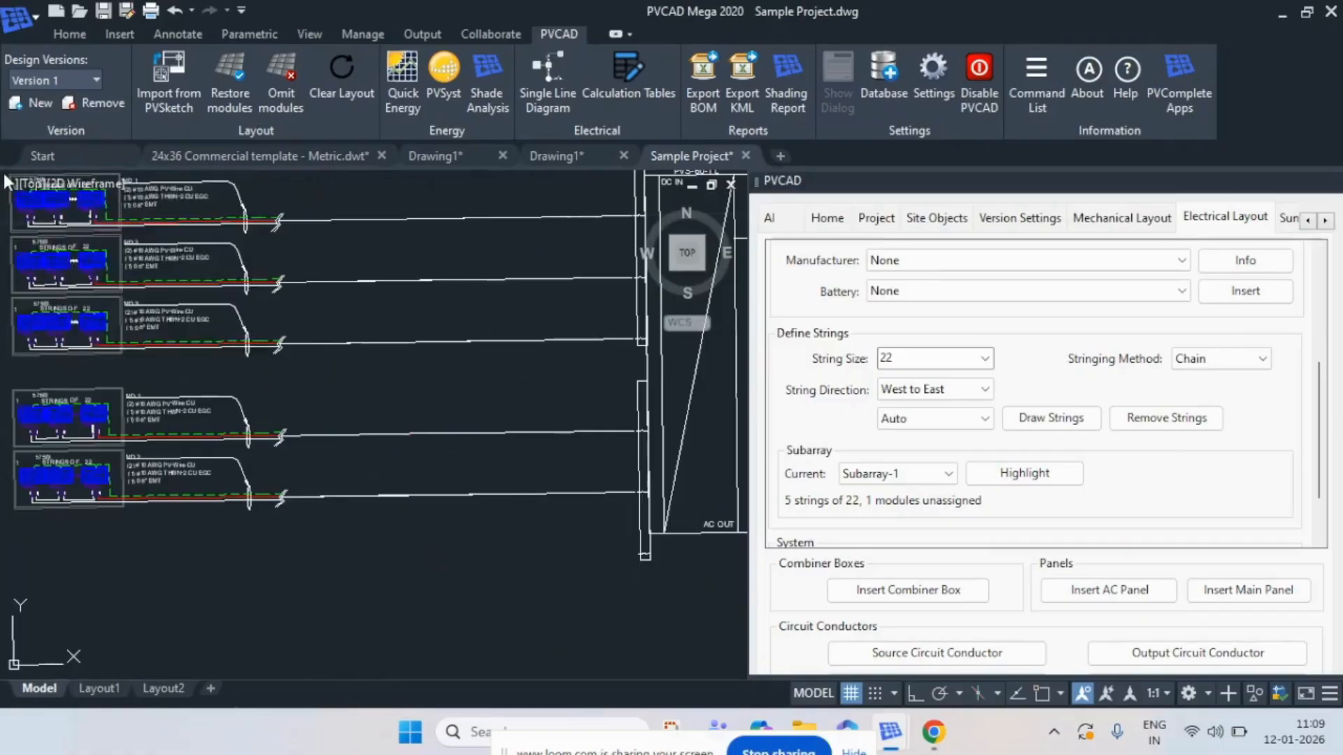
scroll(17, 201, up, 6)
scroll(27, 208, down, 5)
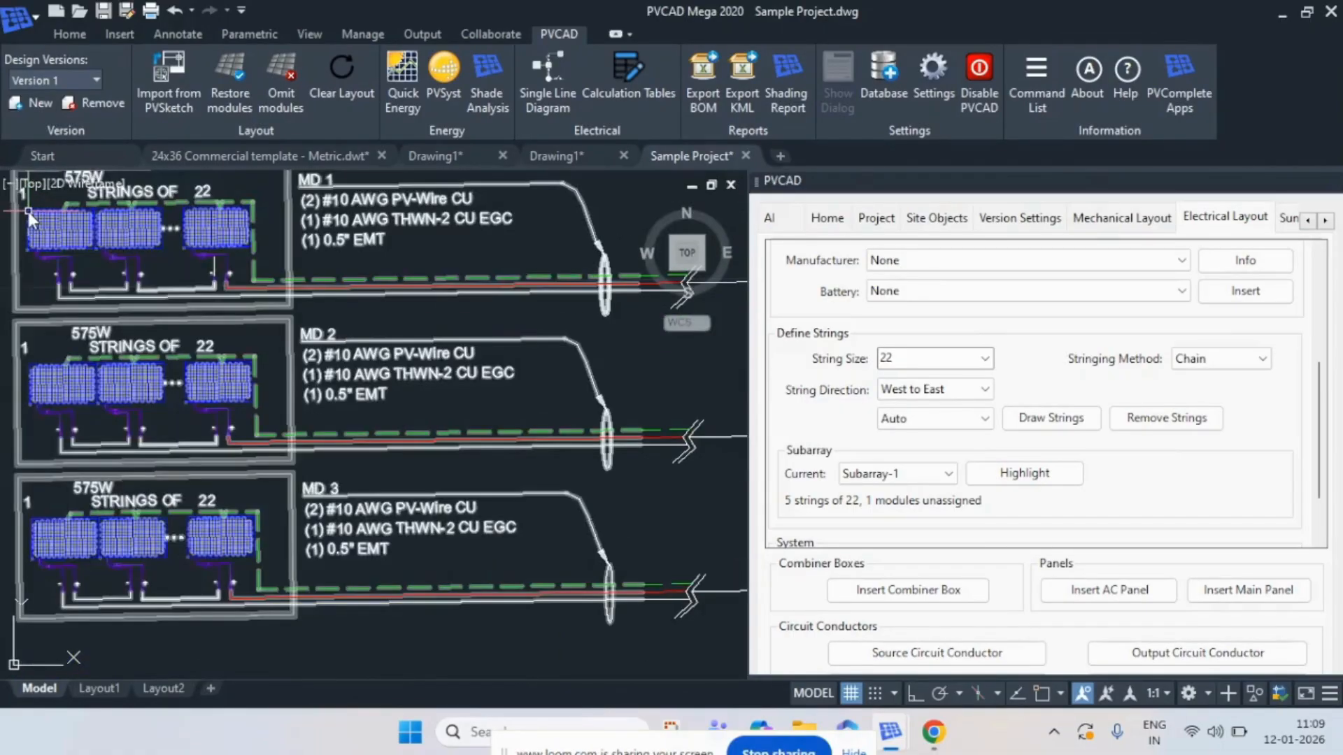
scroll(240, 308, down, 4)
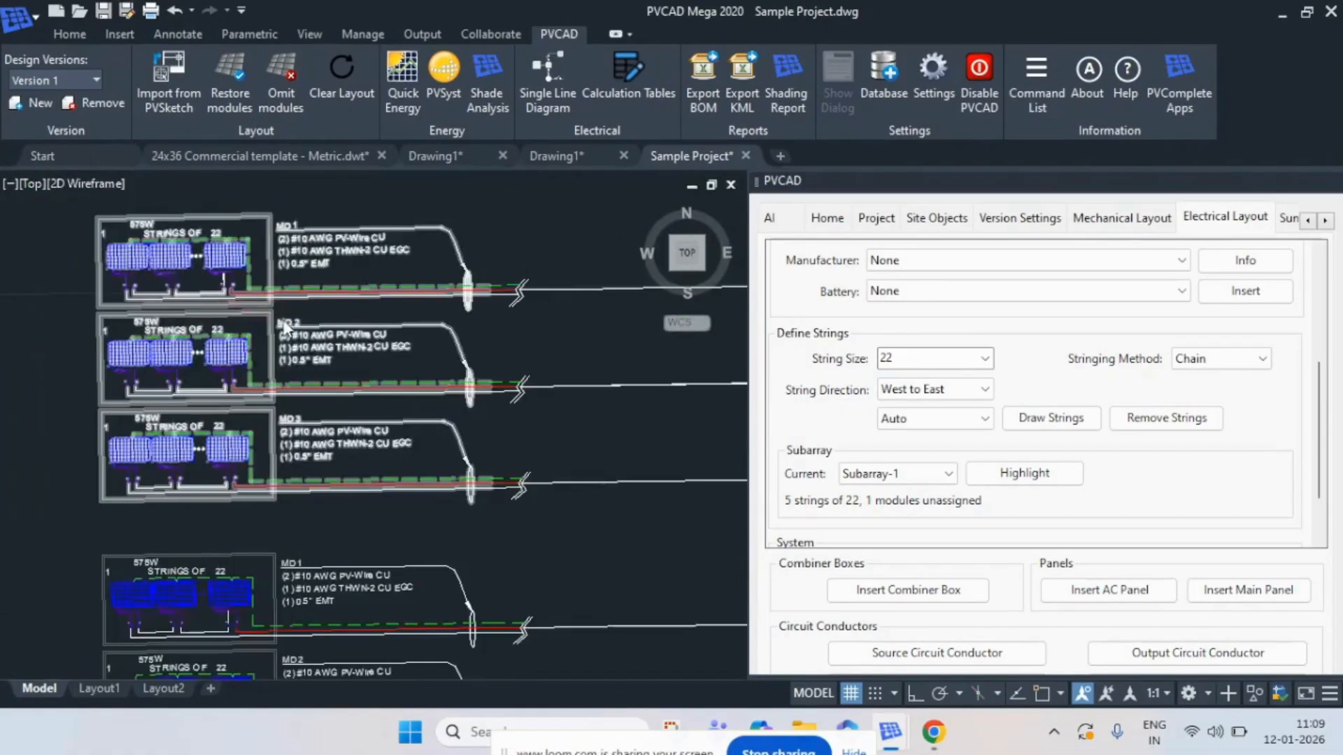
scroll(625, 474, up, 4)
scroll(626, 474, down, 4)
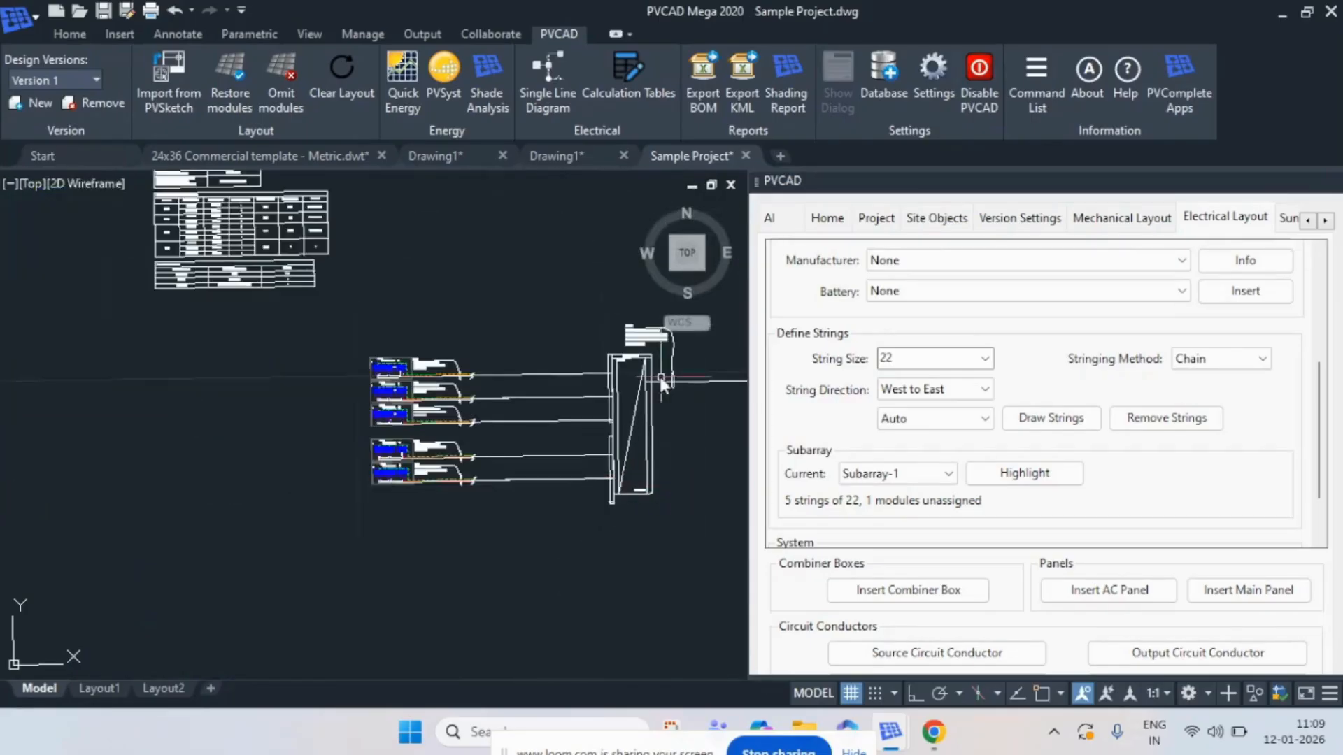
- Examine the inverter and AC panel parts of the single line diagram, including their conductor and breaker labels
scroll(649, 343, up, 6)
scroll(648, 346, down, 6)
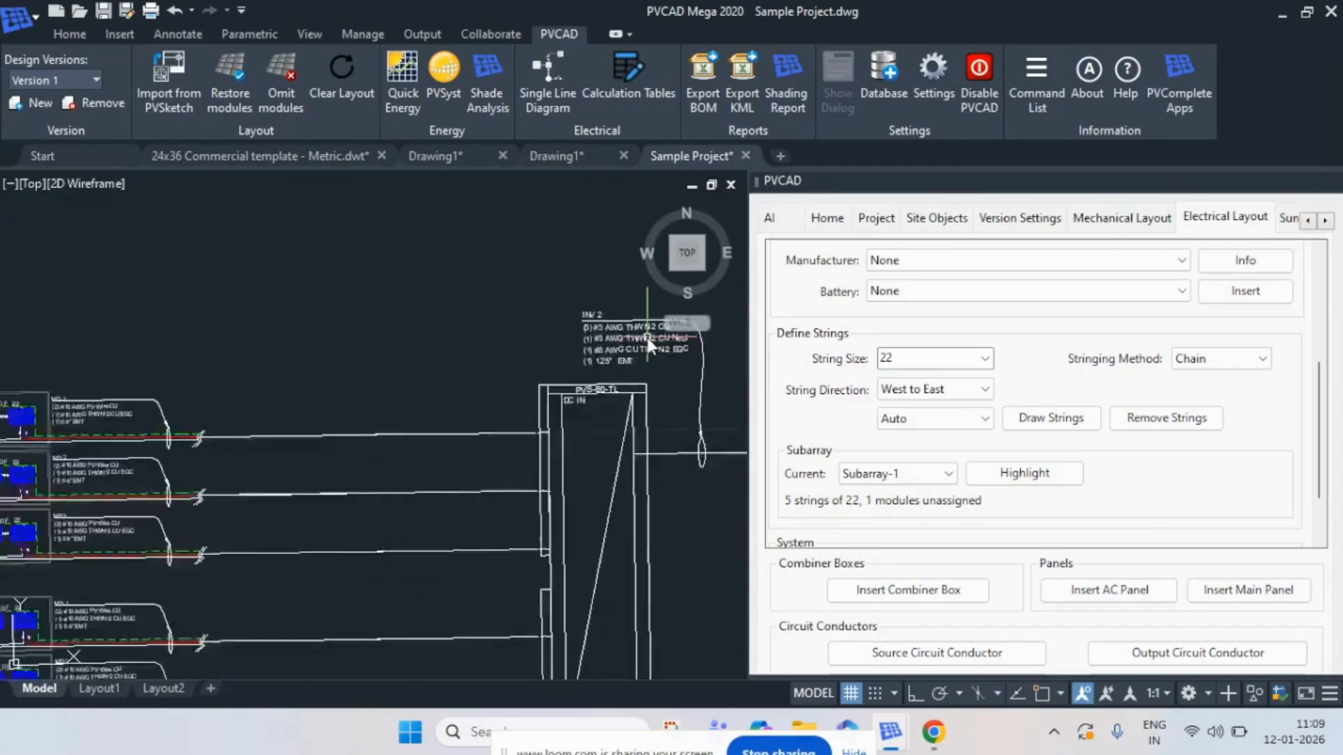
scroll(687, 478, down, 4)
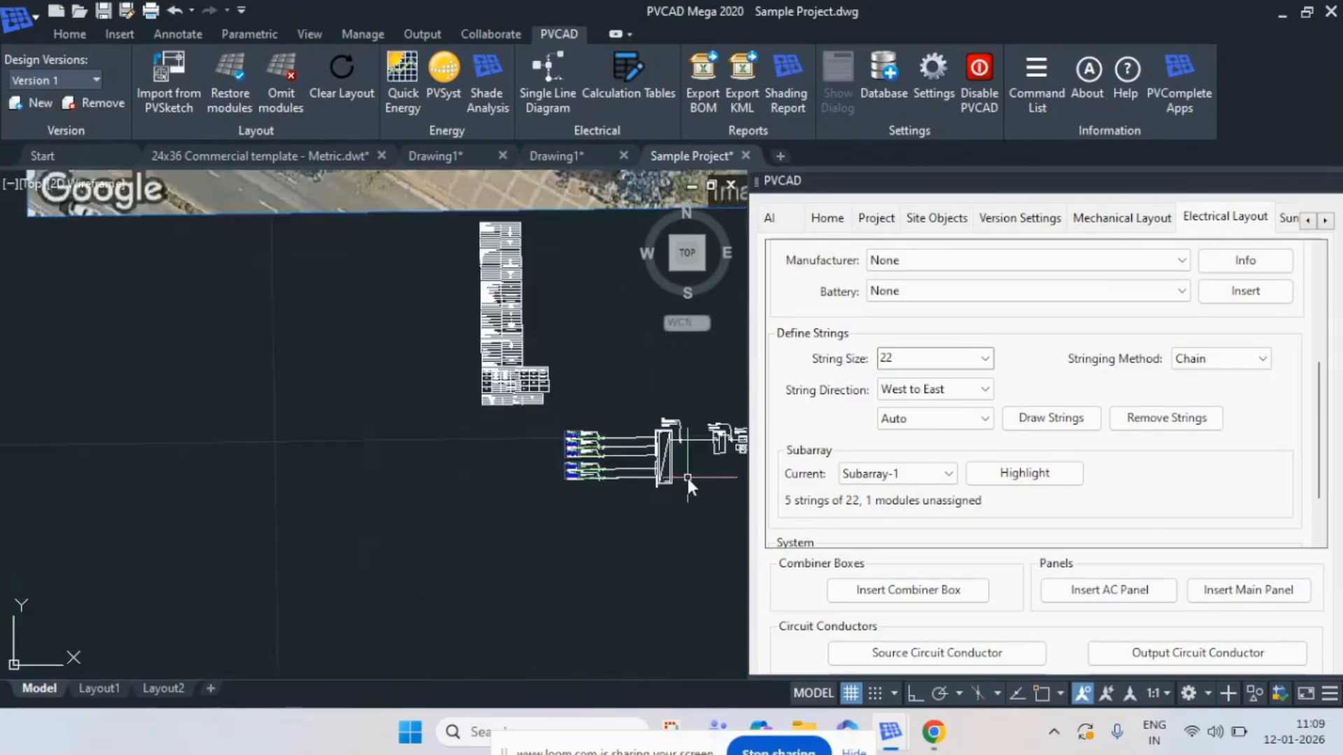
scroll(731, 441, up, 4)
scroll(729, 437, up, 8)
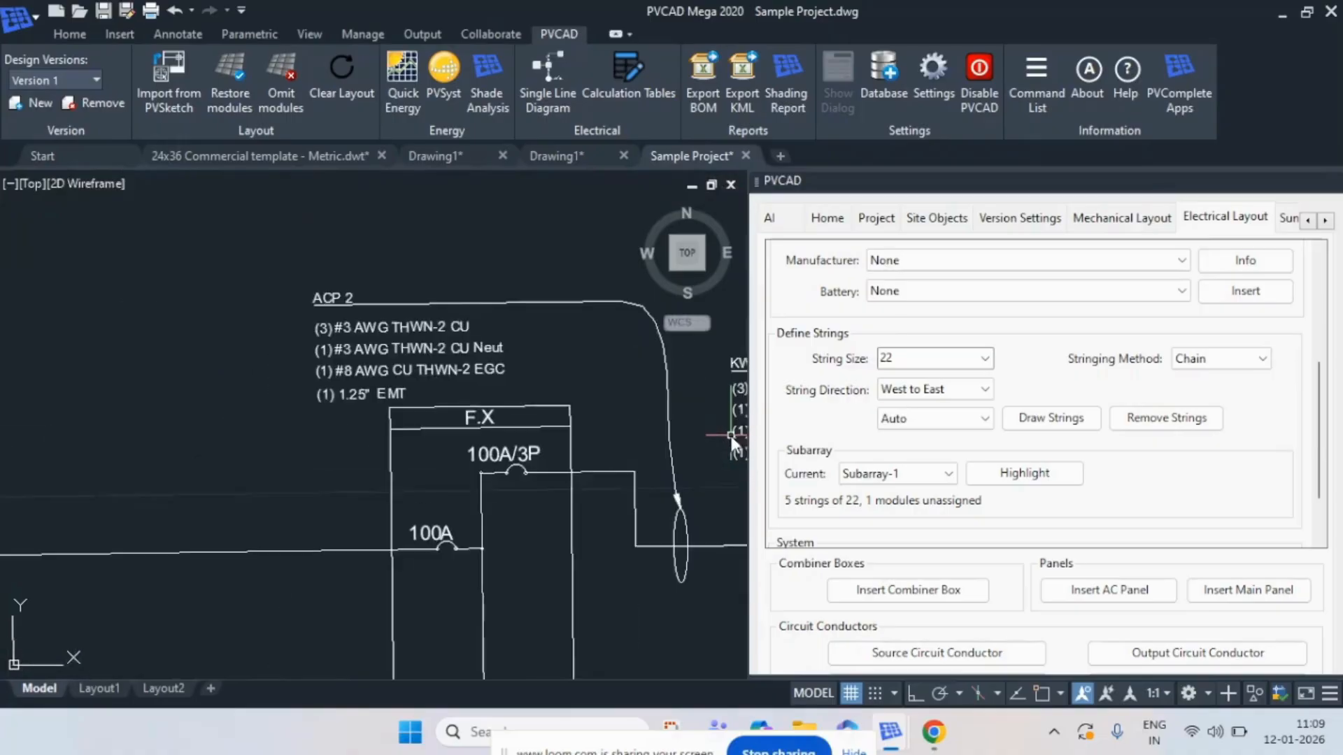
scroll(729, 433, down, 2)
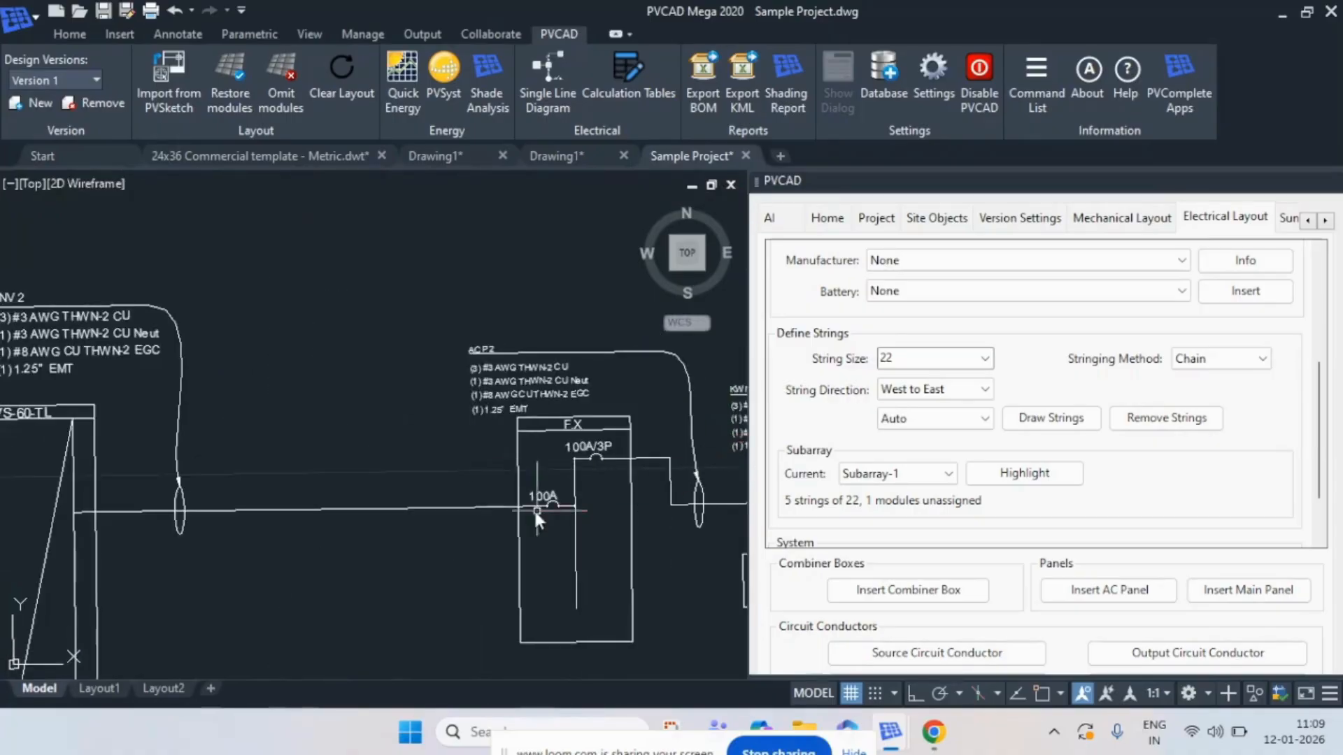
- Switch to the 24x36 Commercial template - Metric.dwt drawing and examine the T-001 title sheet with its notes, aerial photo and sheet index
click(188, 150)
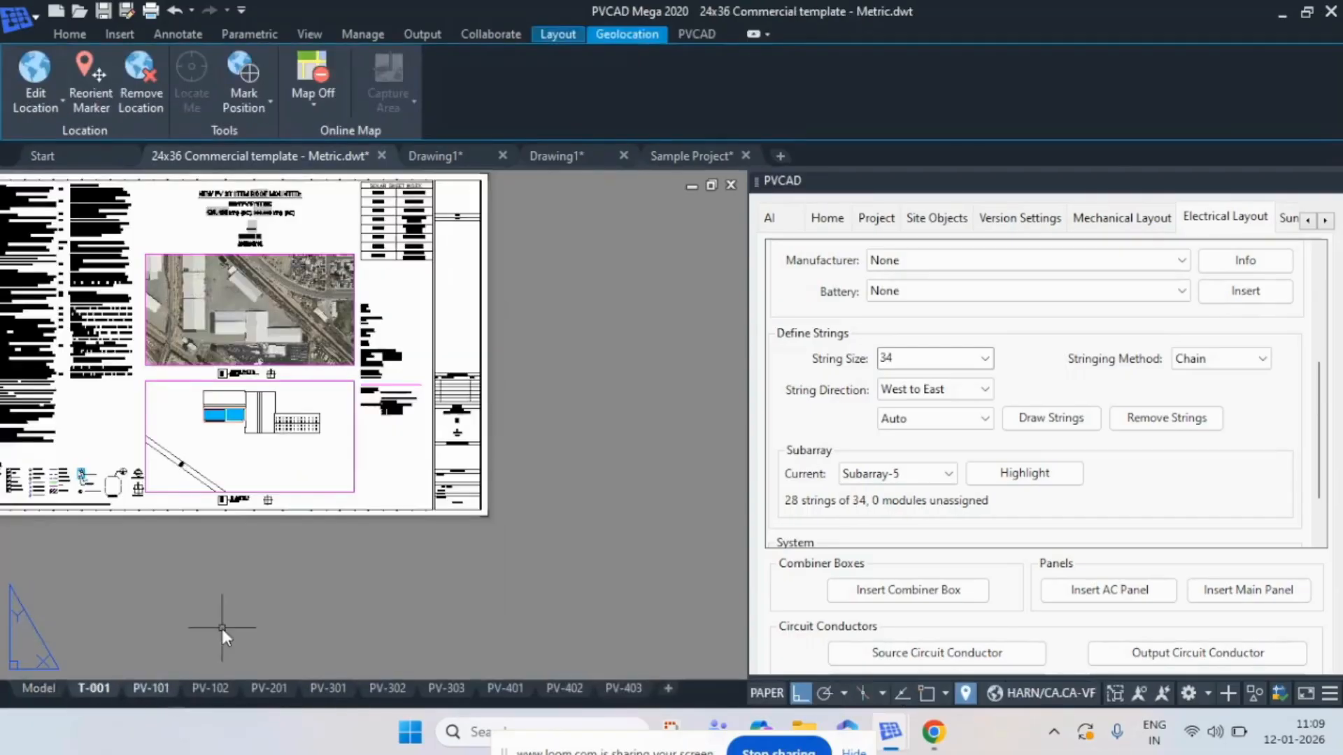
scroll(15, 204, up, 4)
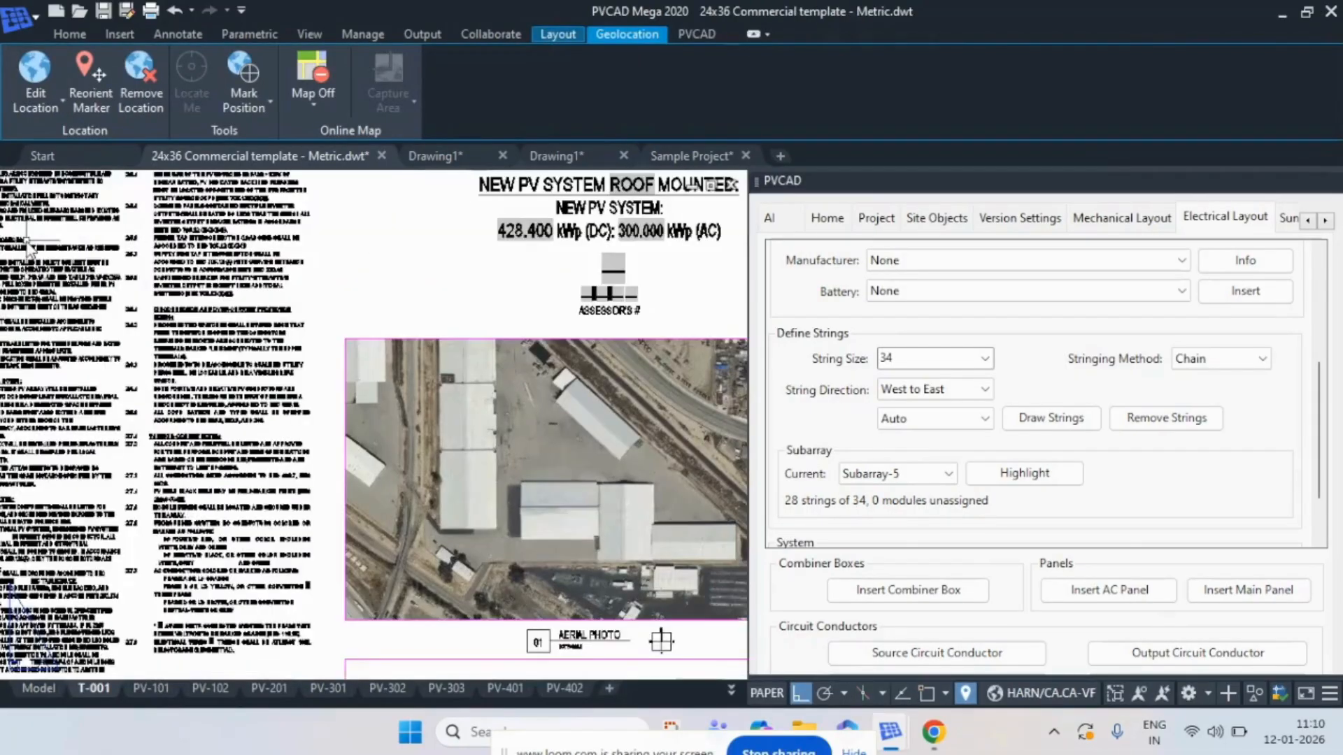
scroll(544, 329, down, 4)
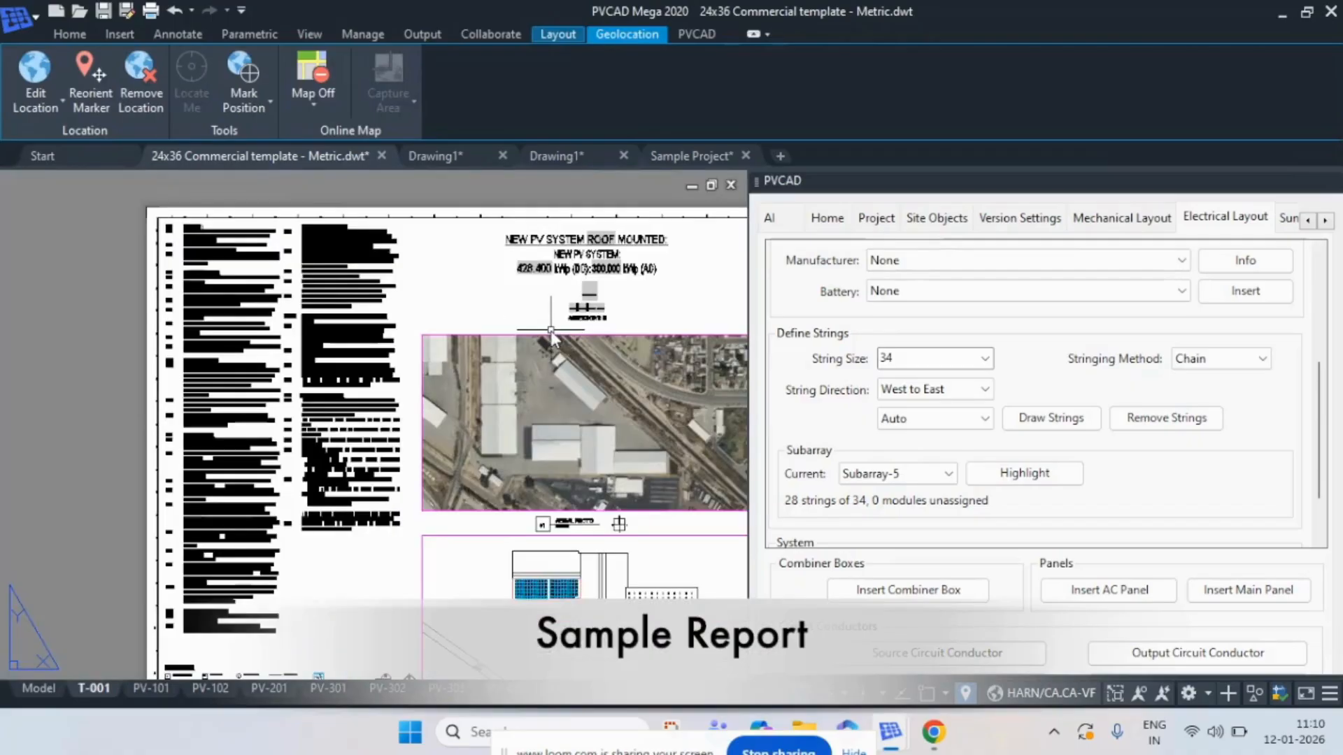
scroll(645, 359, down, 5)
scroll(653, 398, up, 5)
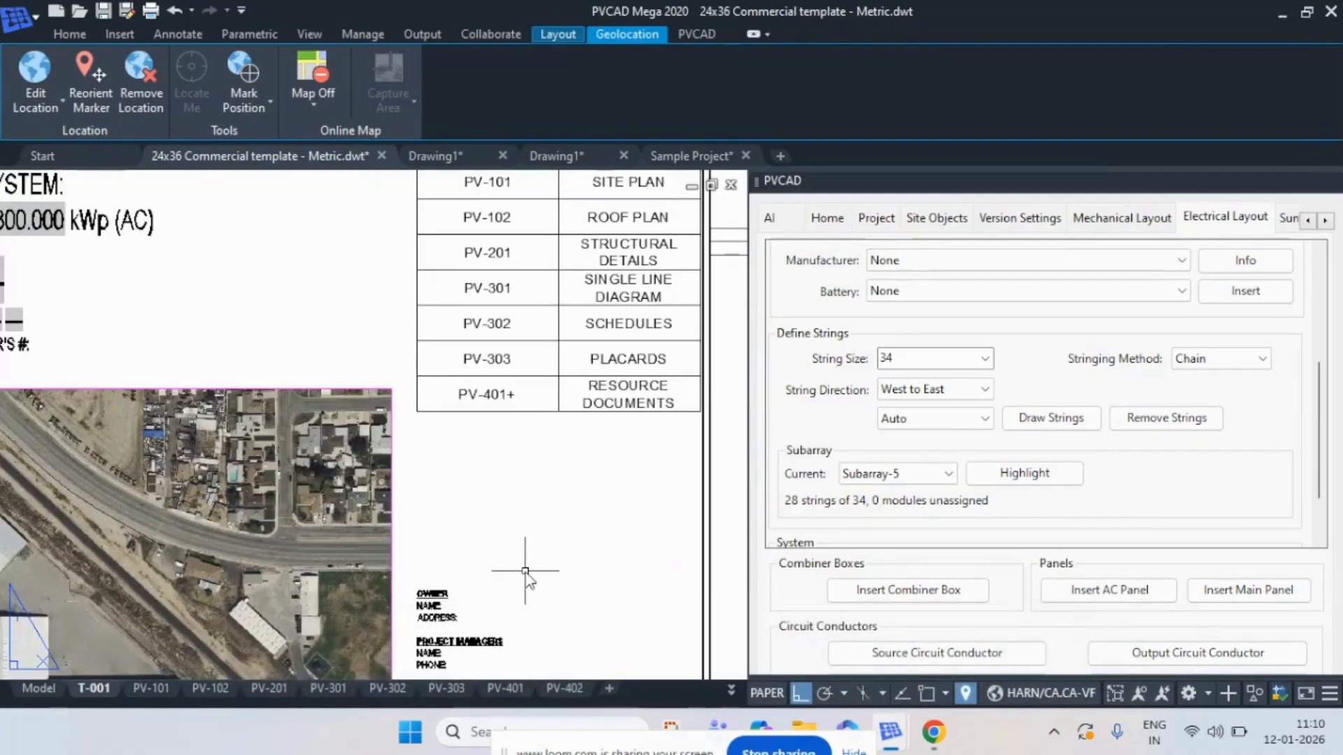
scroll(530, 568, up, 2)
scroll(529, 576, down, 4)
scroll(530, 577, down, 2)
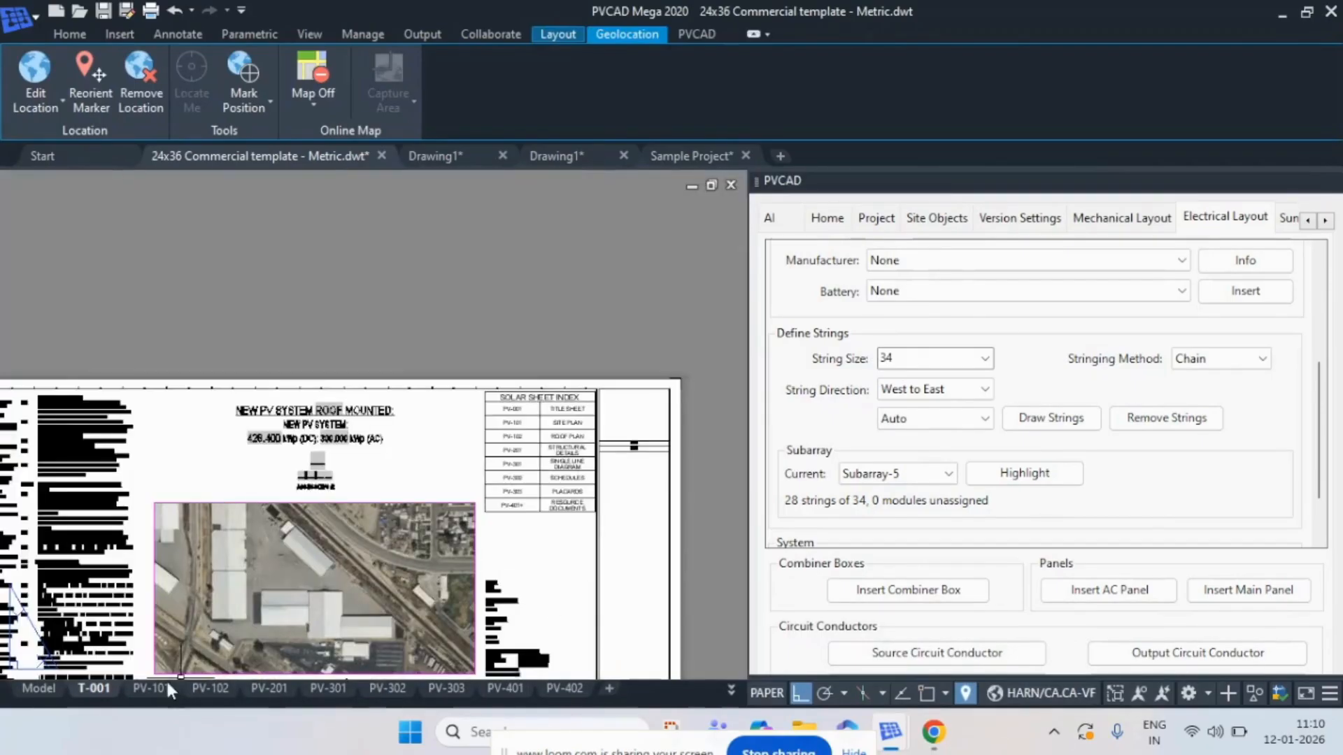
- Open layout sheet PV-301 and examine its single line diagram, including the module string and conductor labels
click(327, 690)
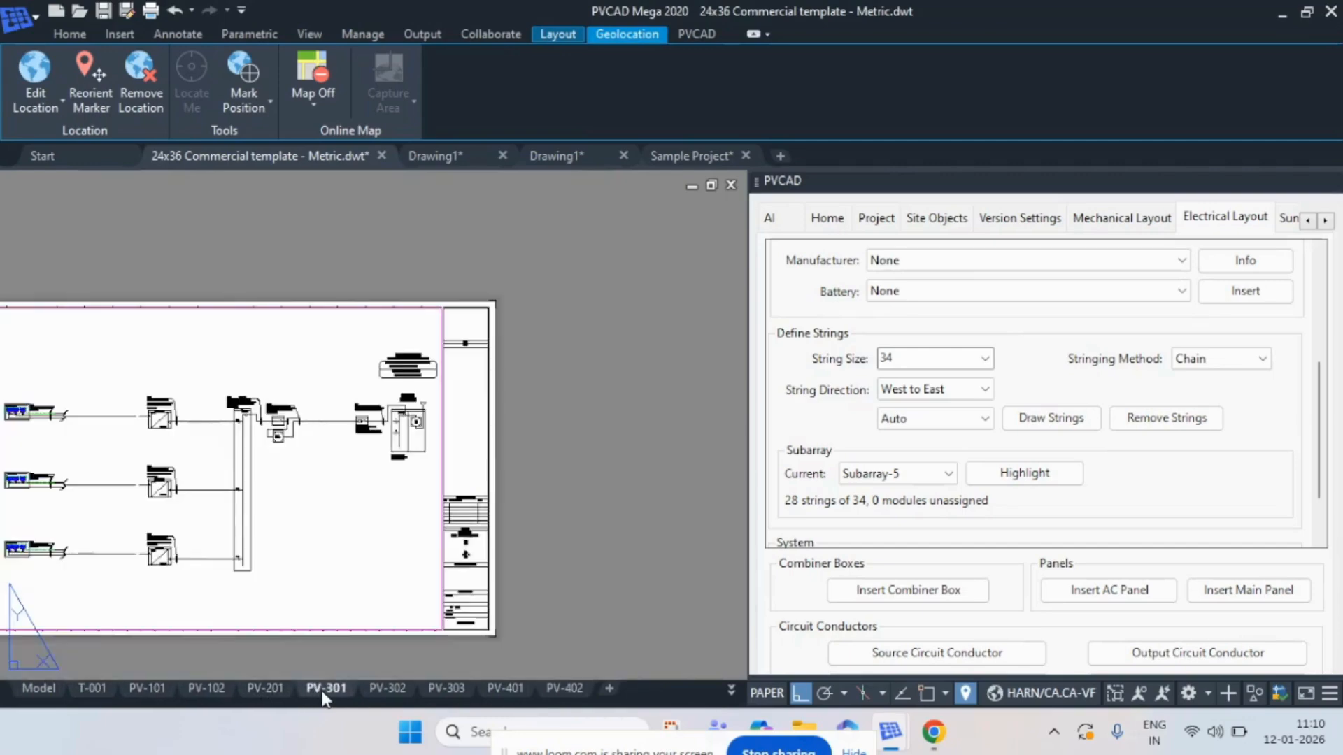
scroll(91, 451, up, 2)
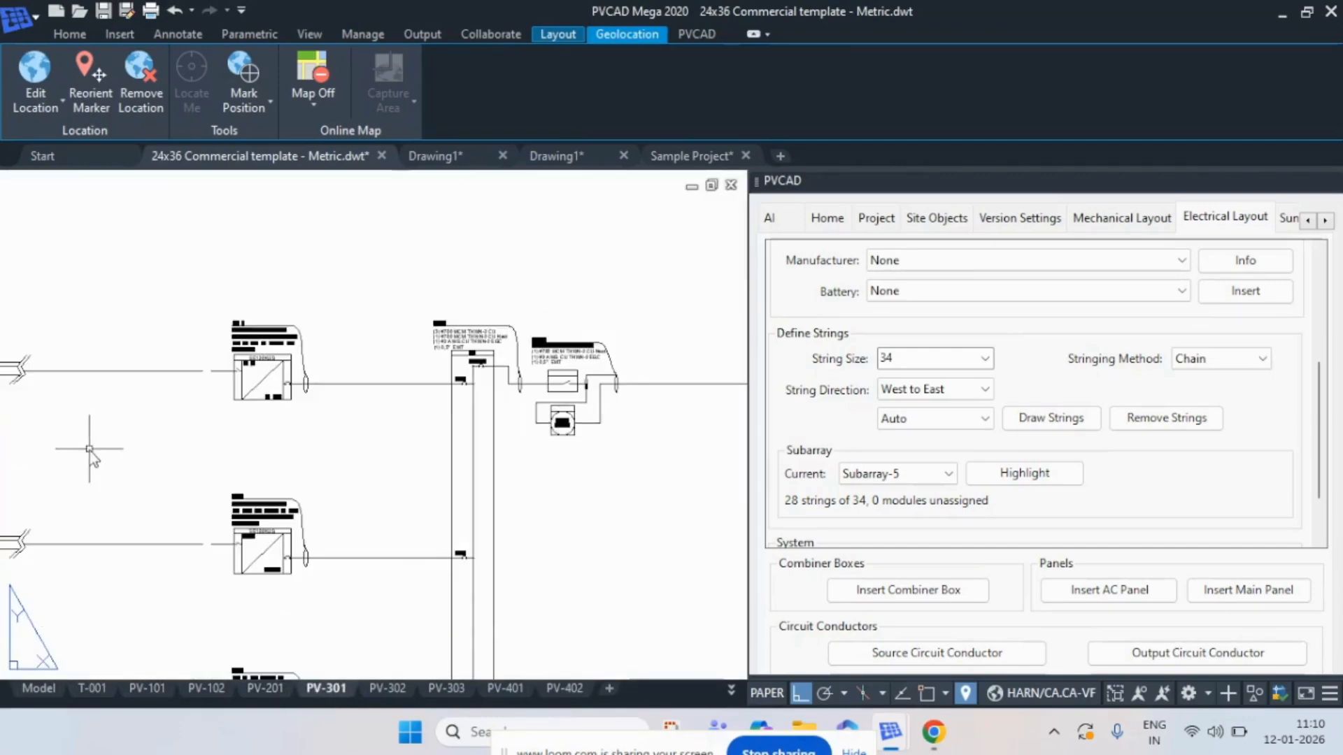
scroll(91, 453, down, 3)
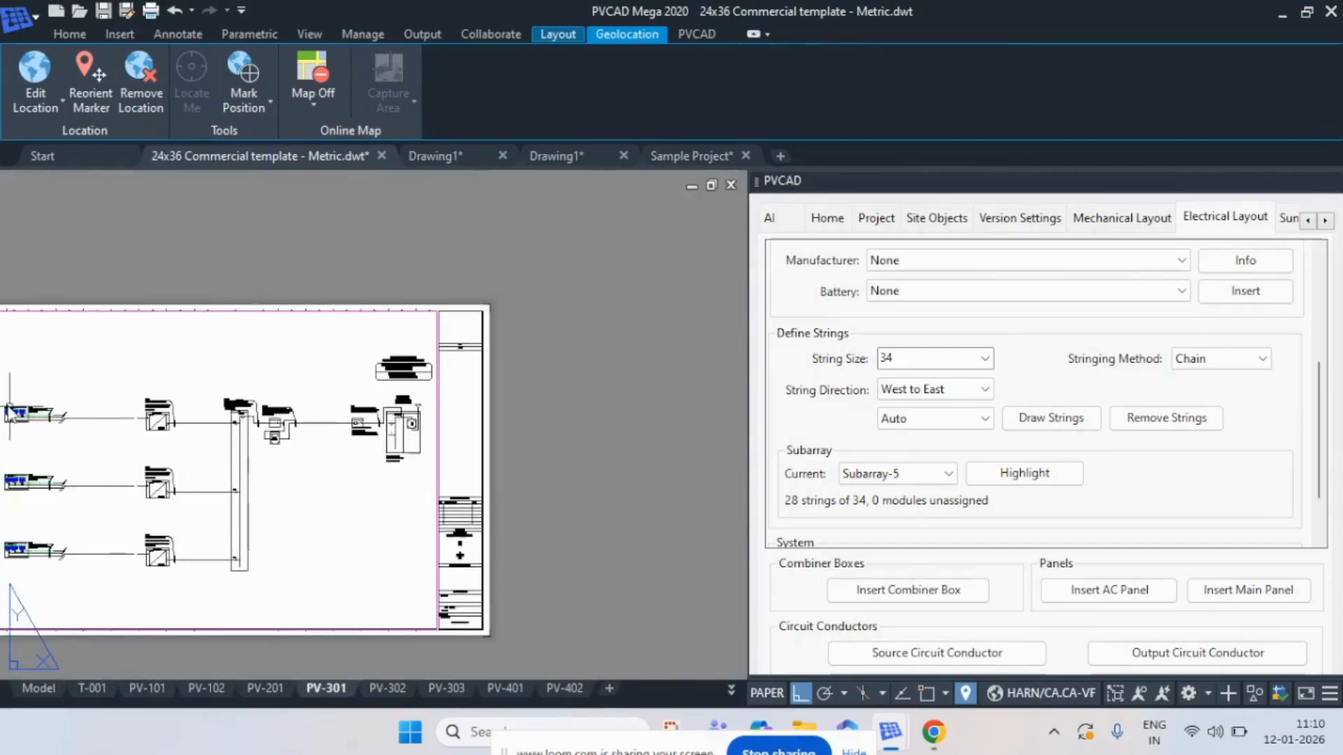
scroll(7, 406, up, 5)
scroll(7, 406, up, 2)
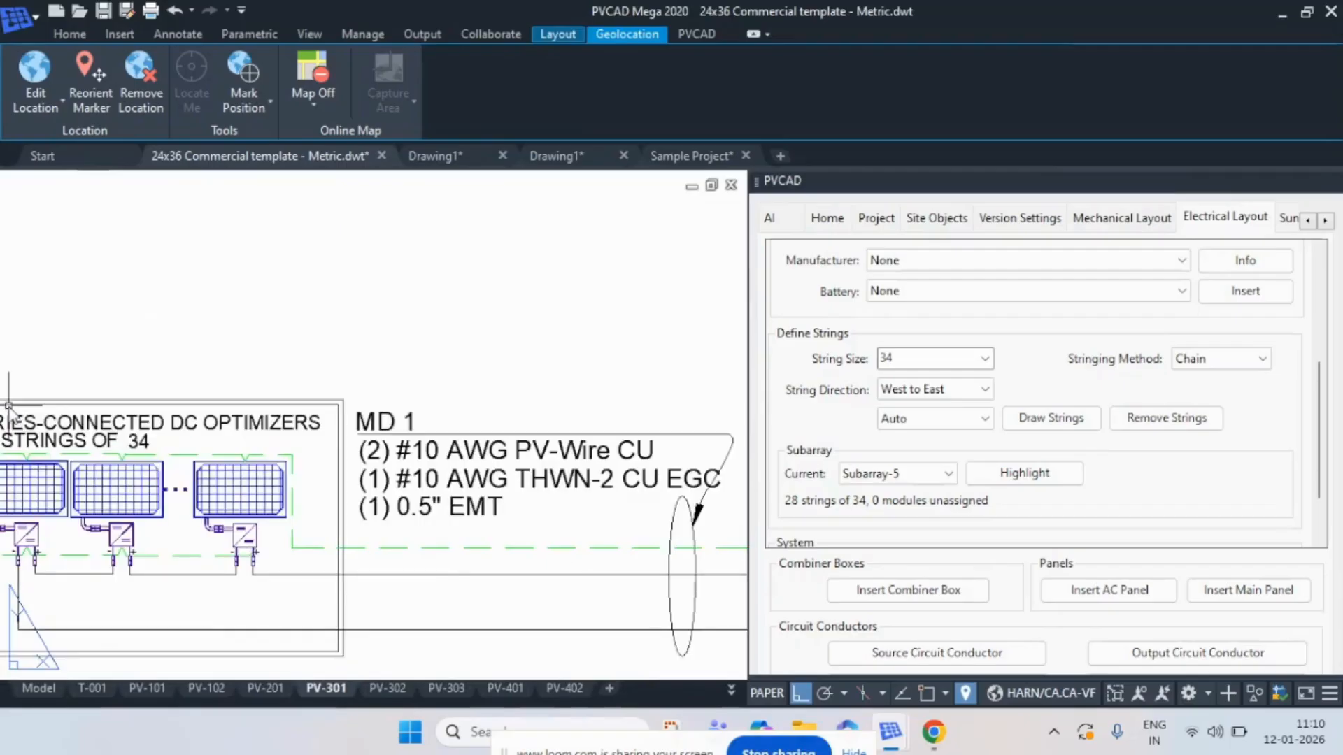